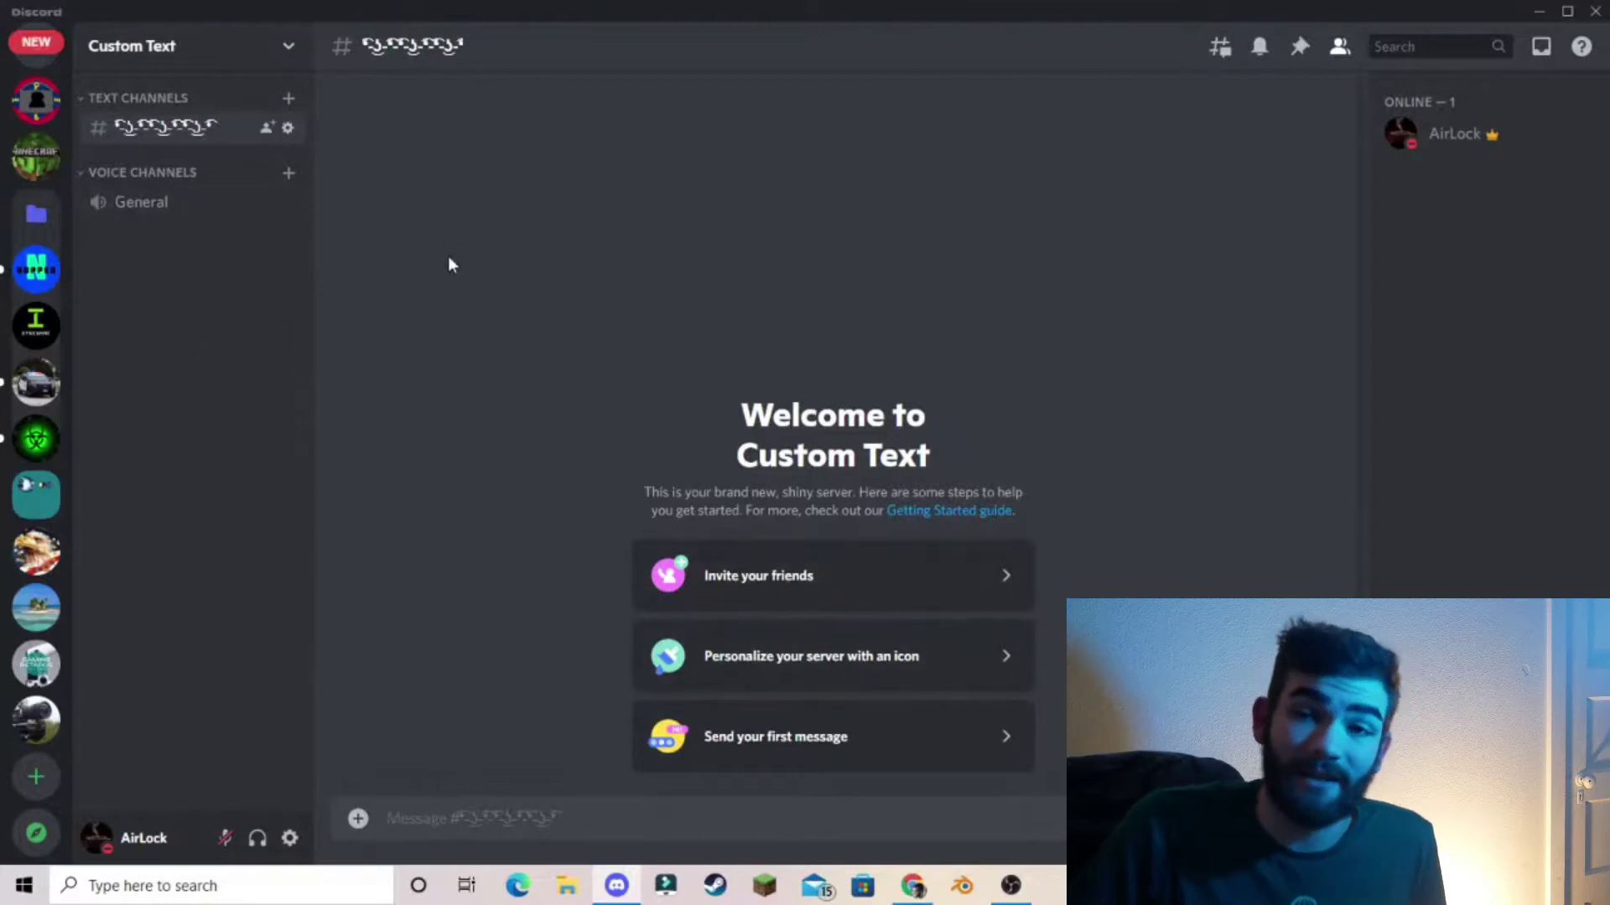
Step: Create a new text channel named meme in the Custom Text server
click(289, 97)
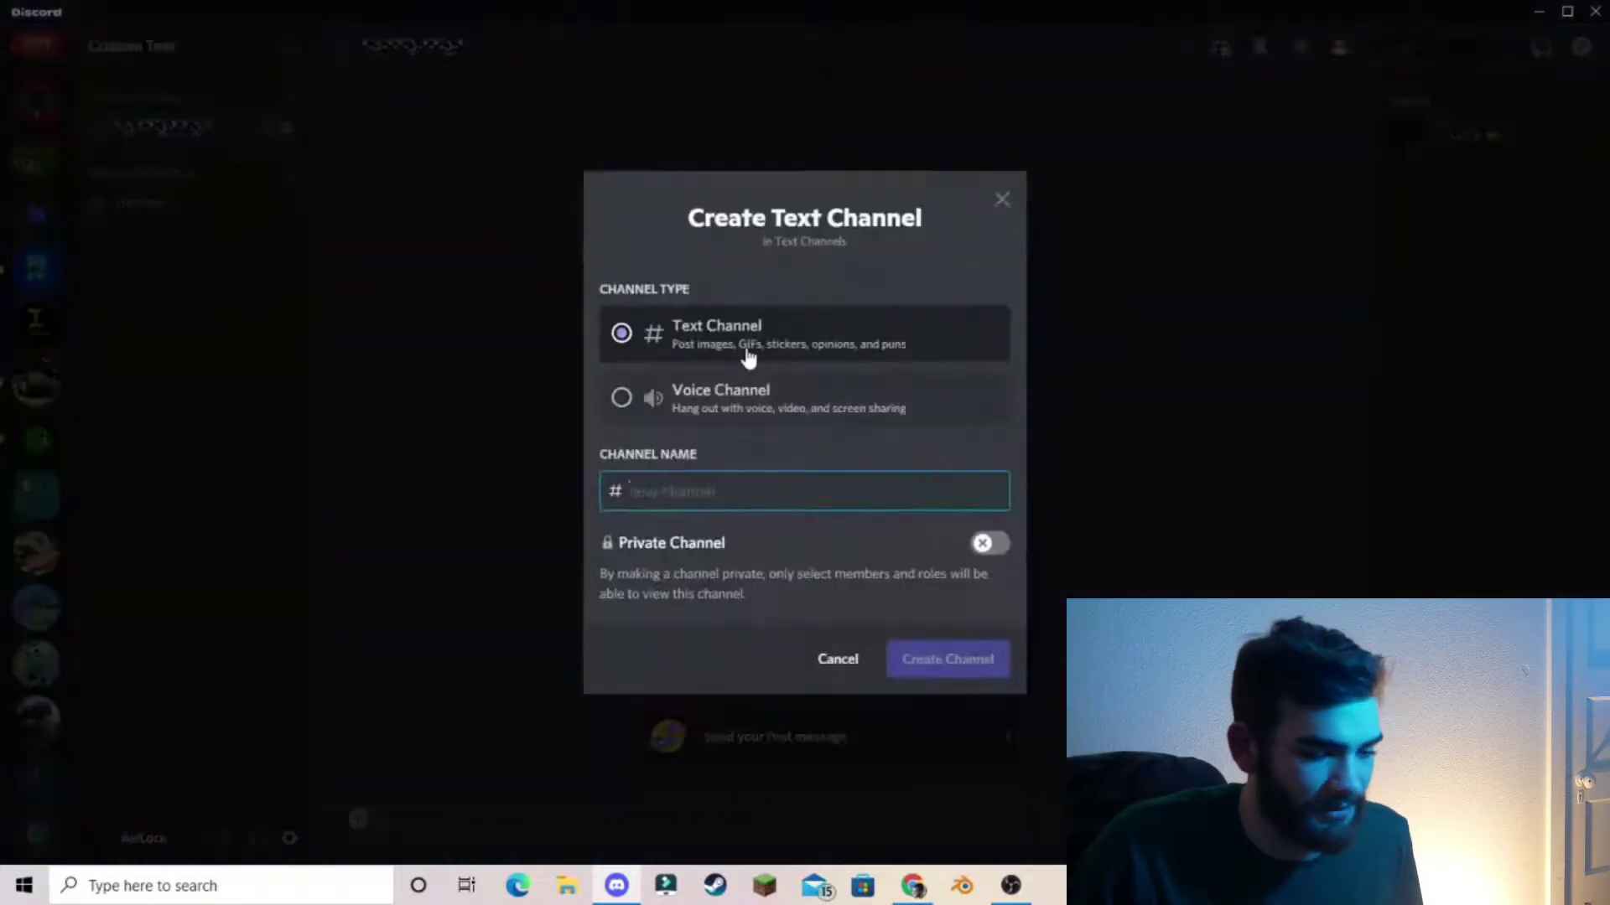
text(meme)
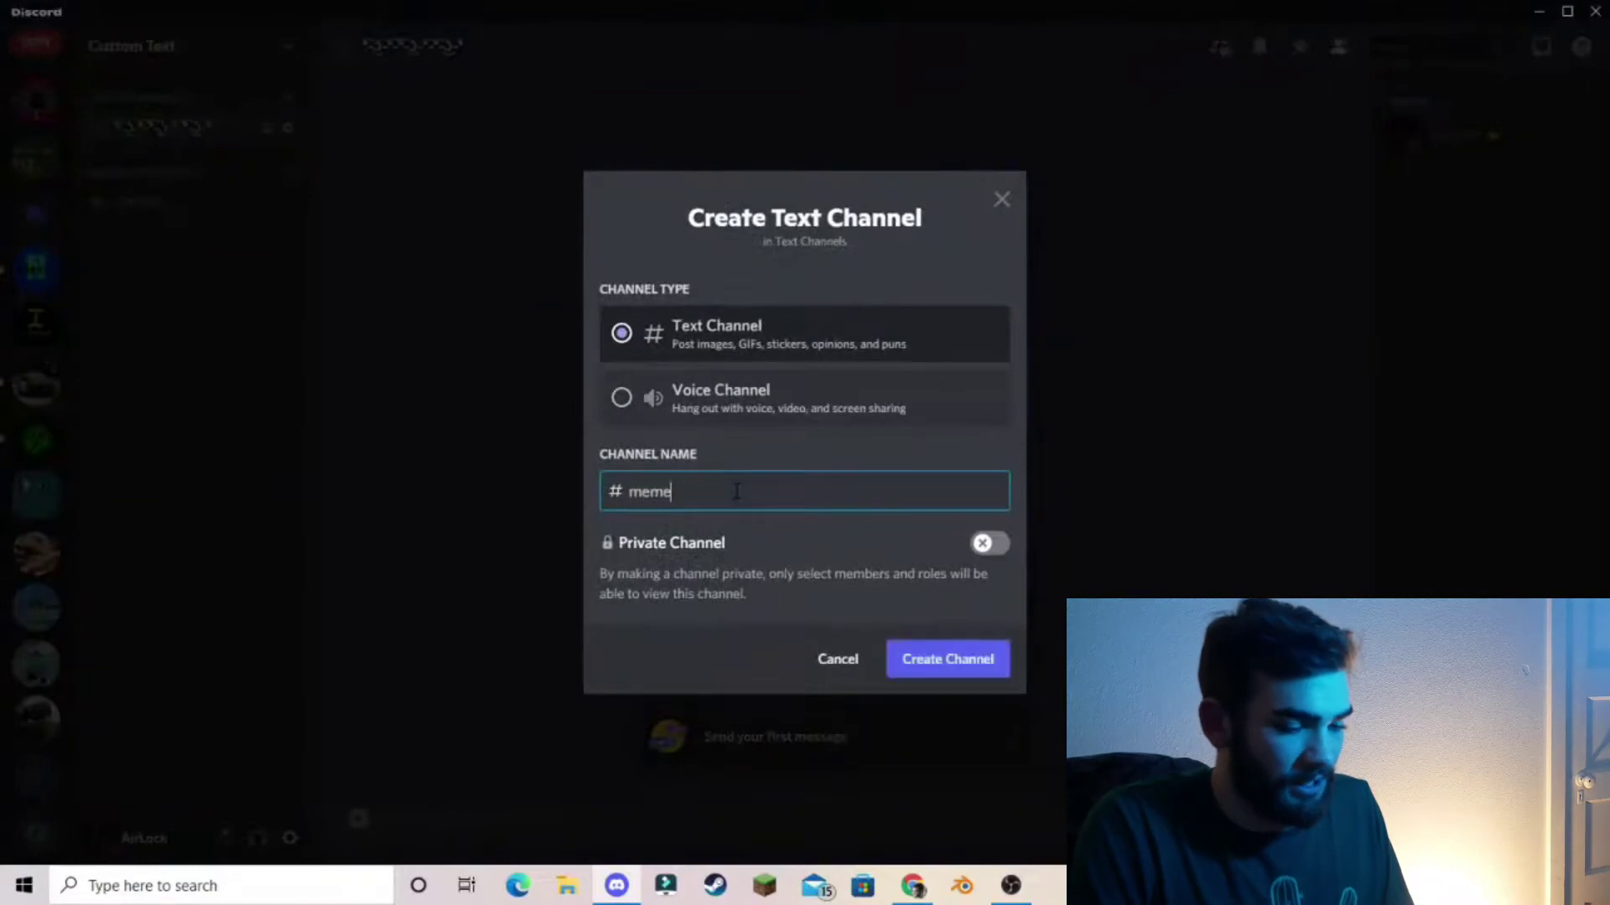
key(Return)
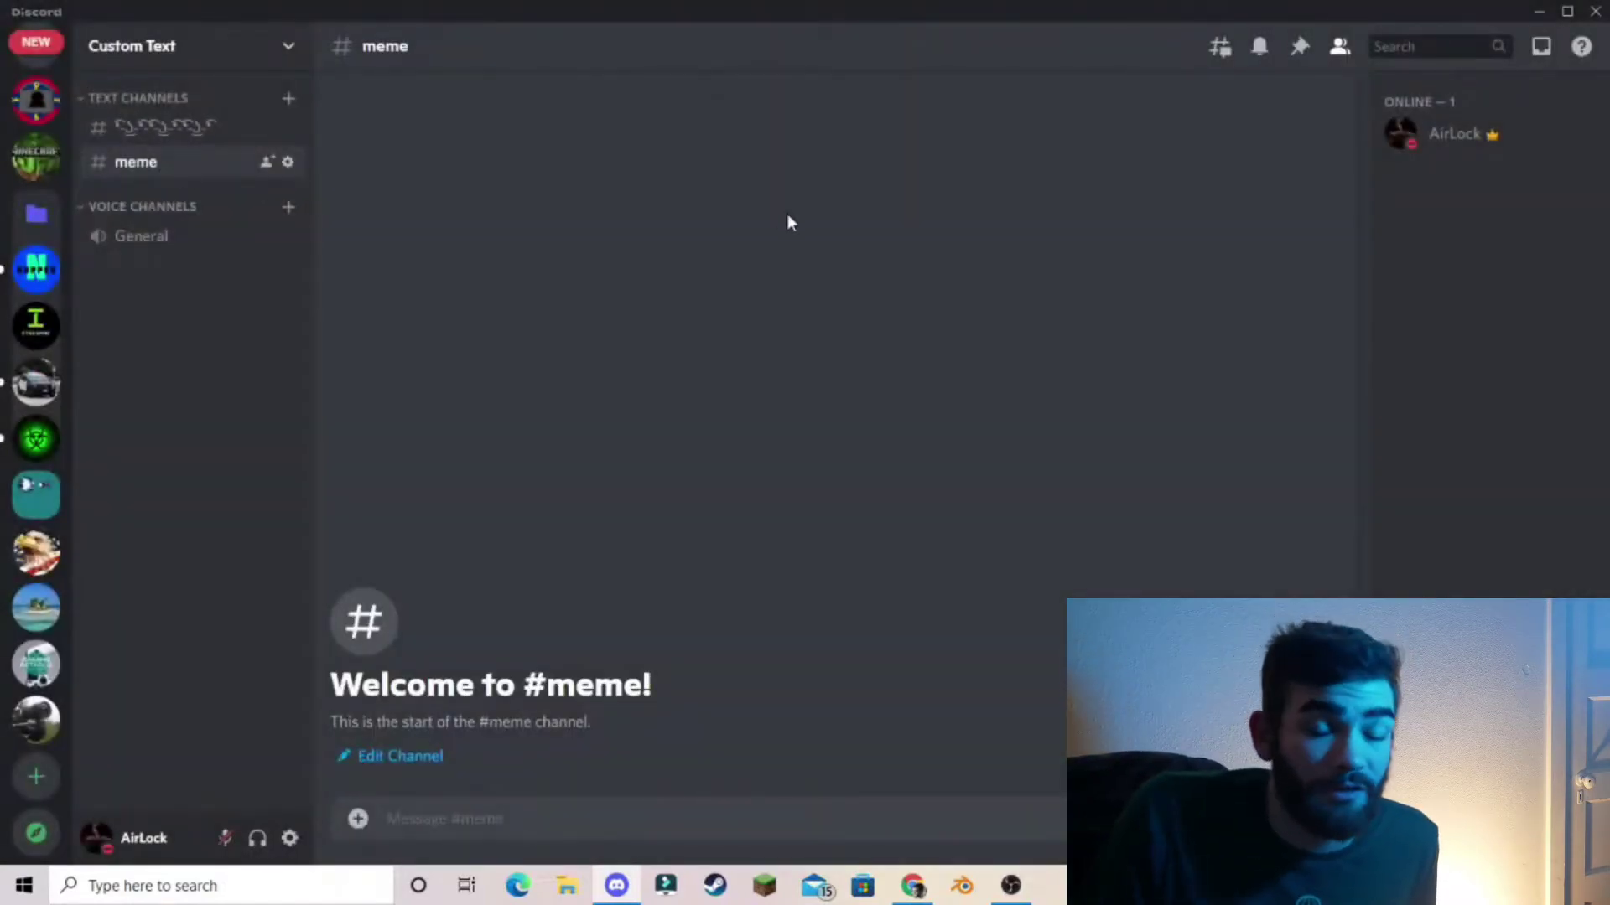
Step: Switch to Chrome, open the bookmarked Font Changer Online site and enter Meme as the text to convert
click(912, 887)
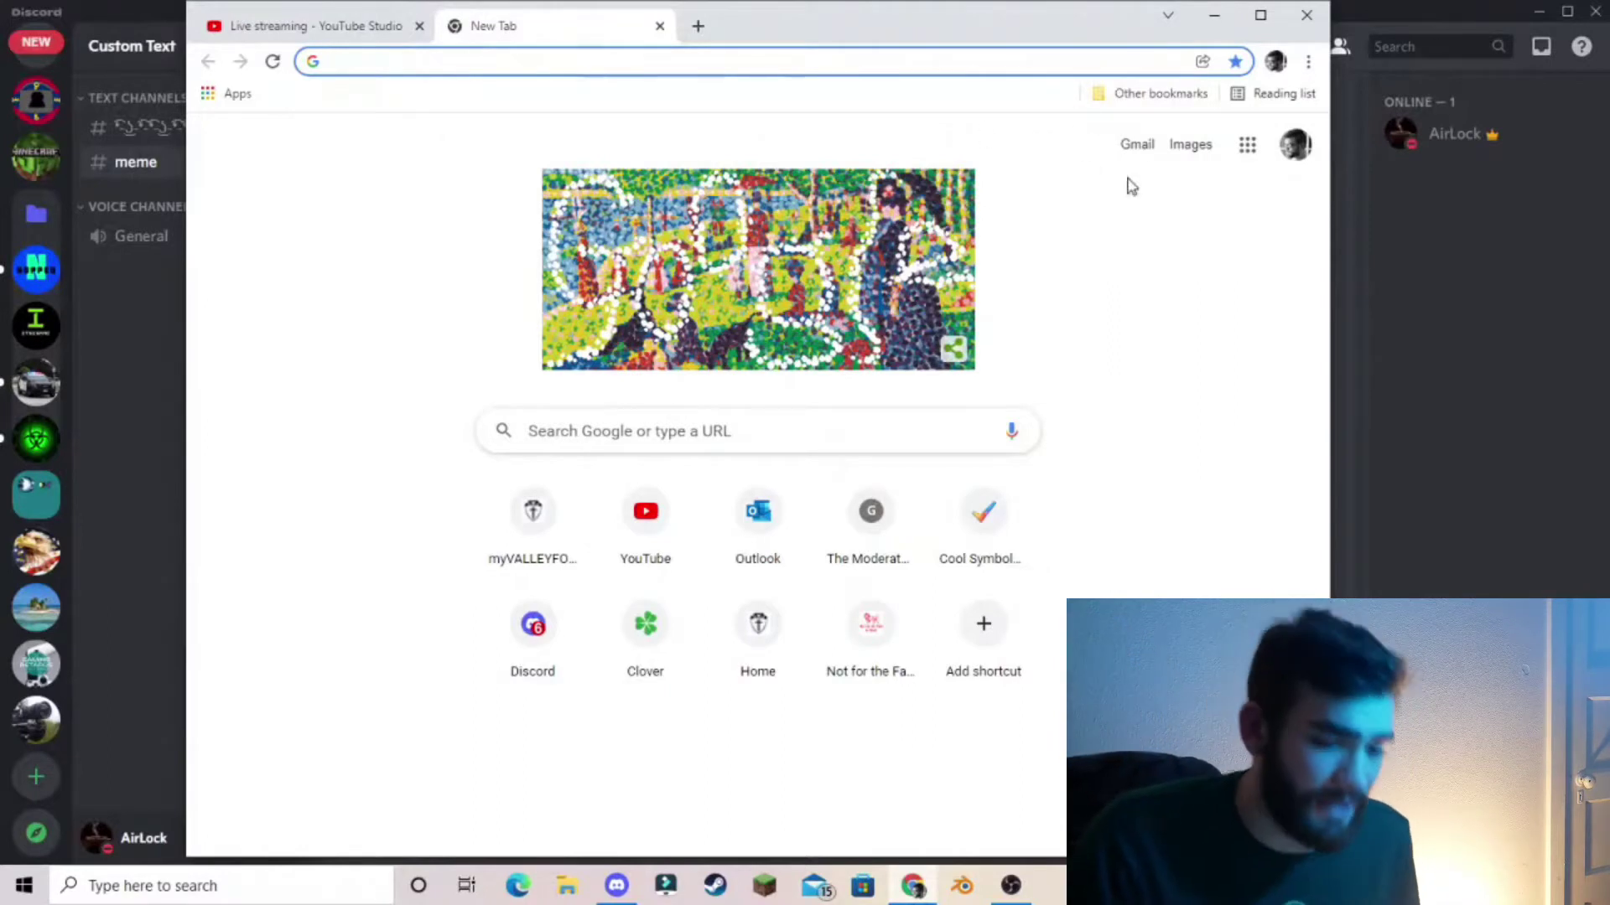
click(1104, 103)
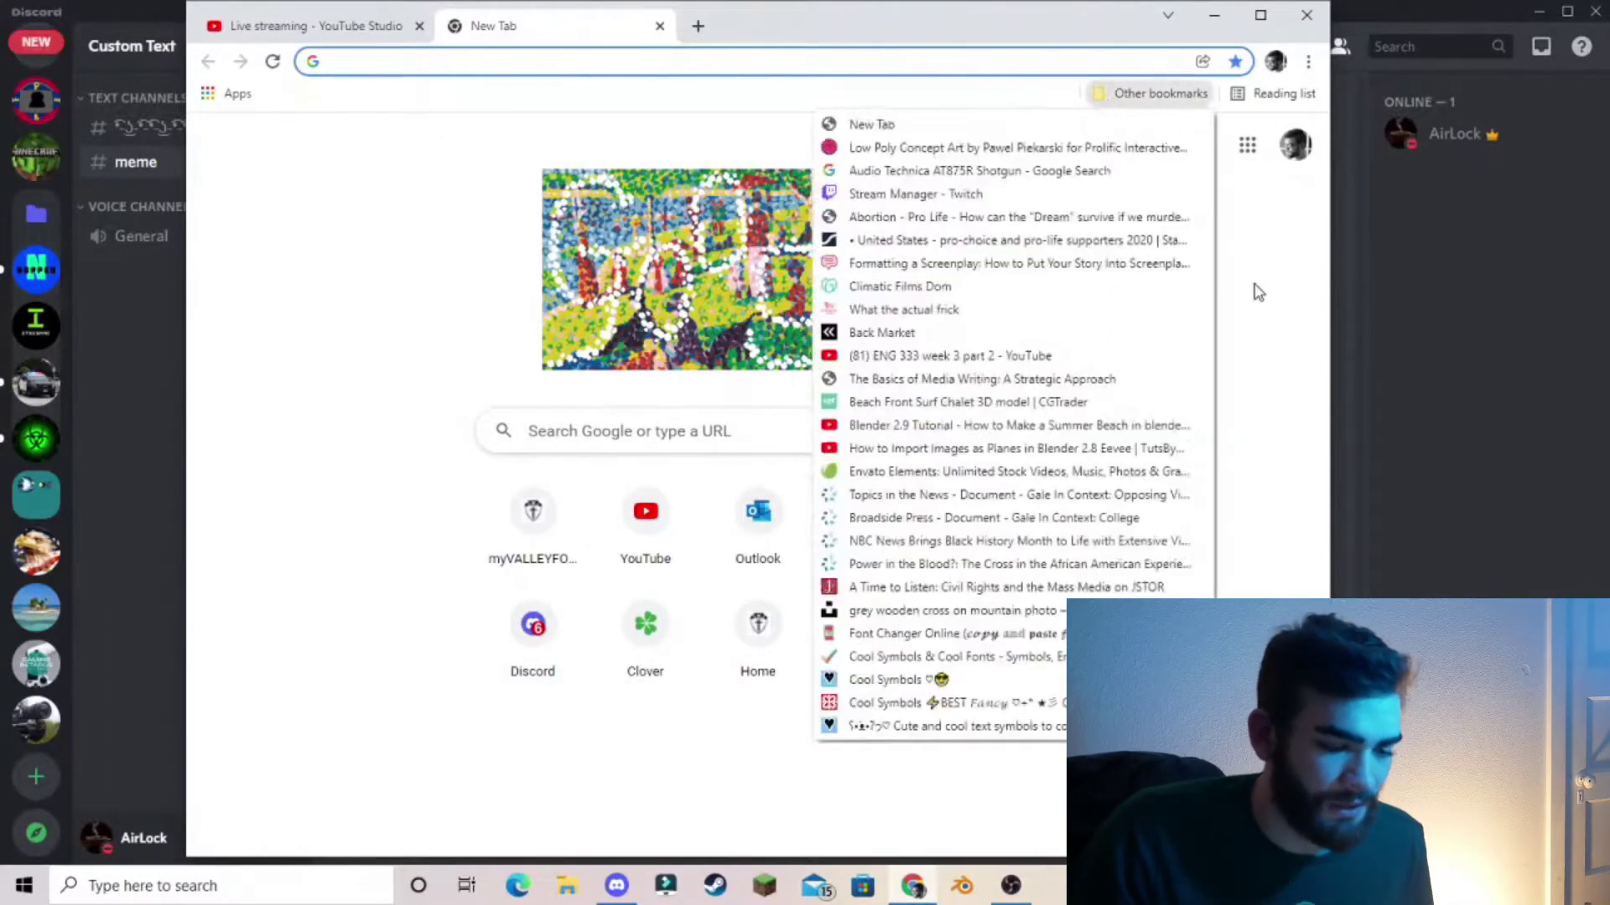
click(889, 634)
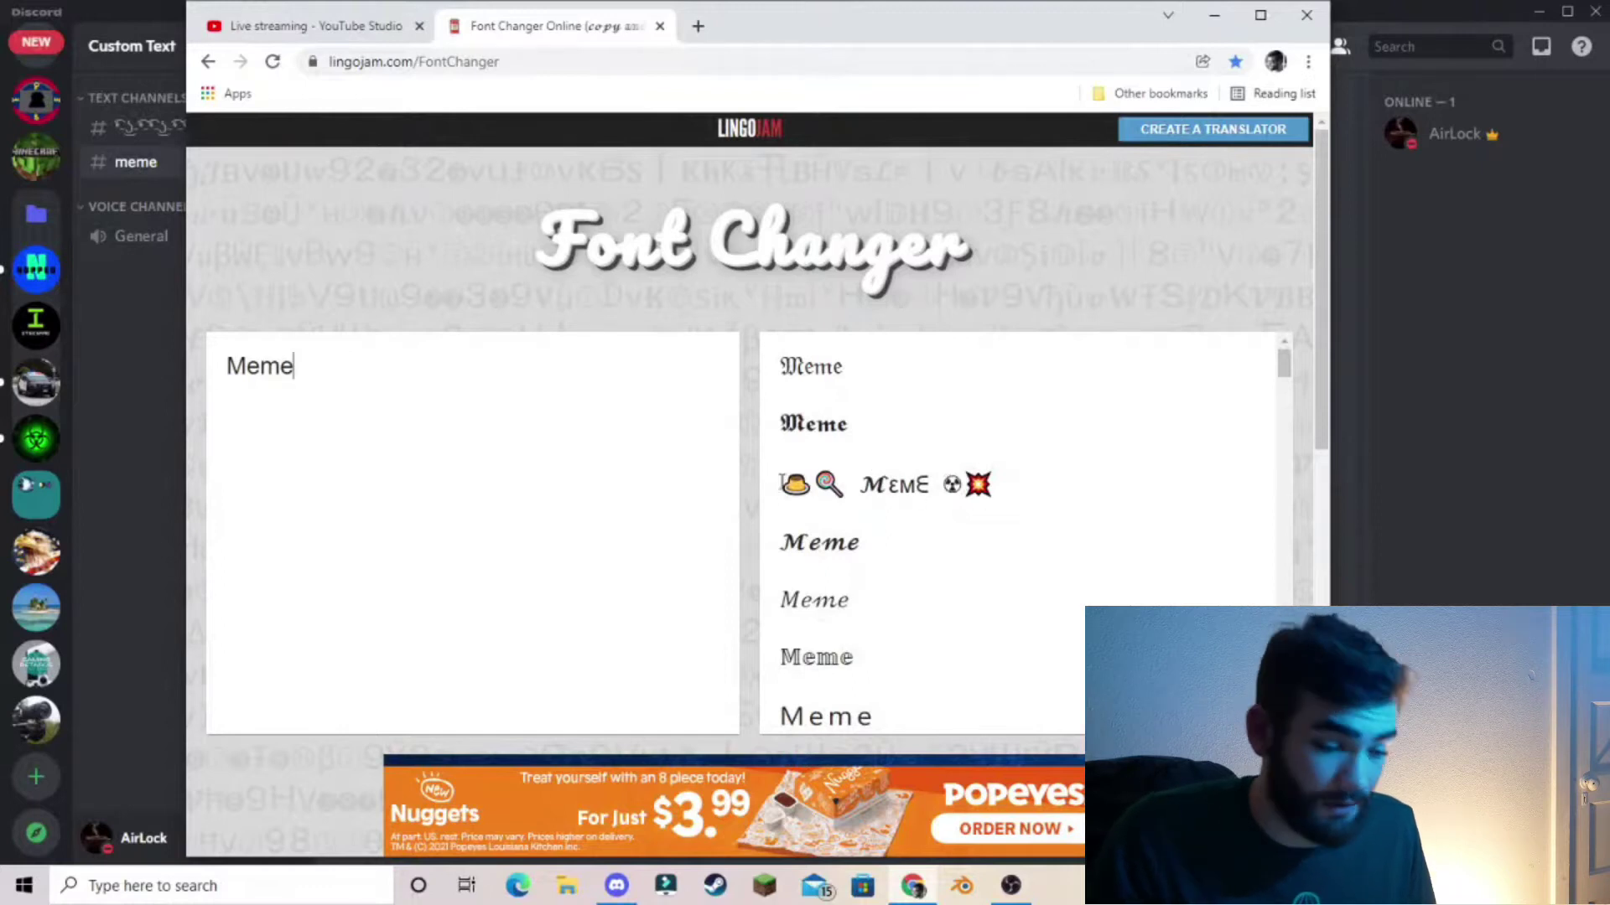
Step: Copy the third generated version of Meme, the one framed by emoji
drag(779, 485, 994, 485)
right_click(891, 485)
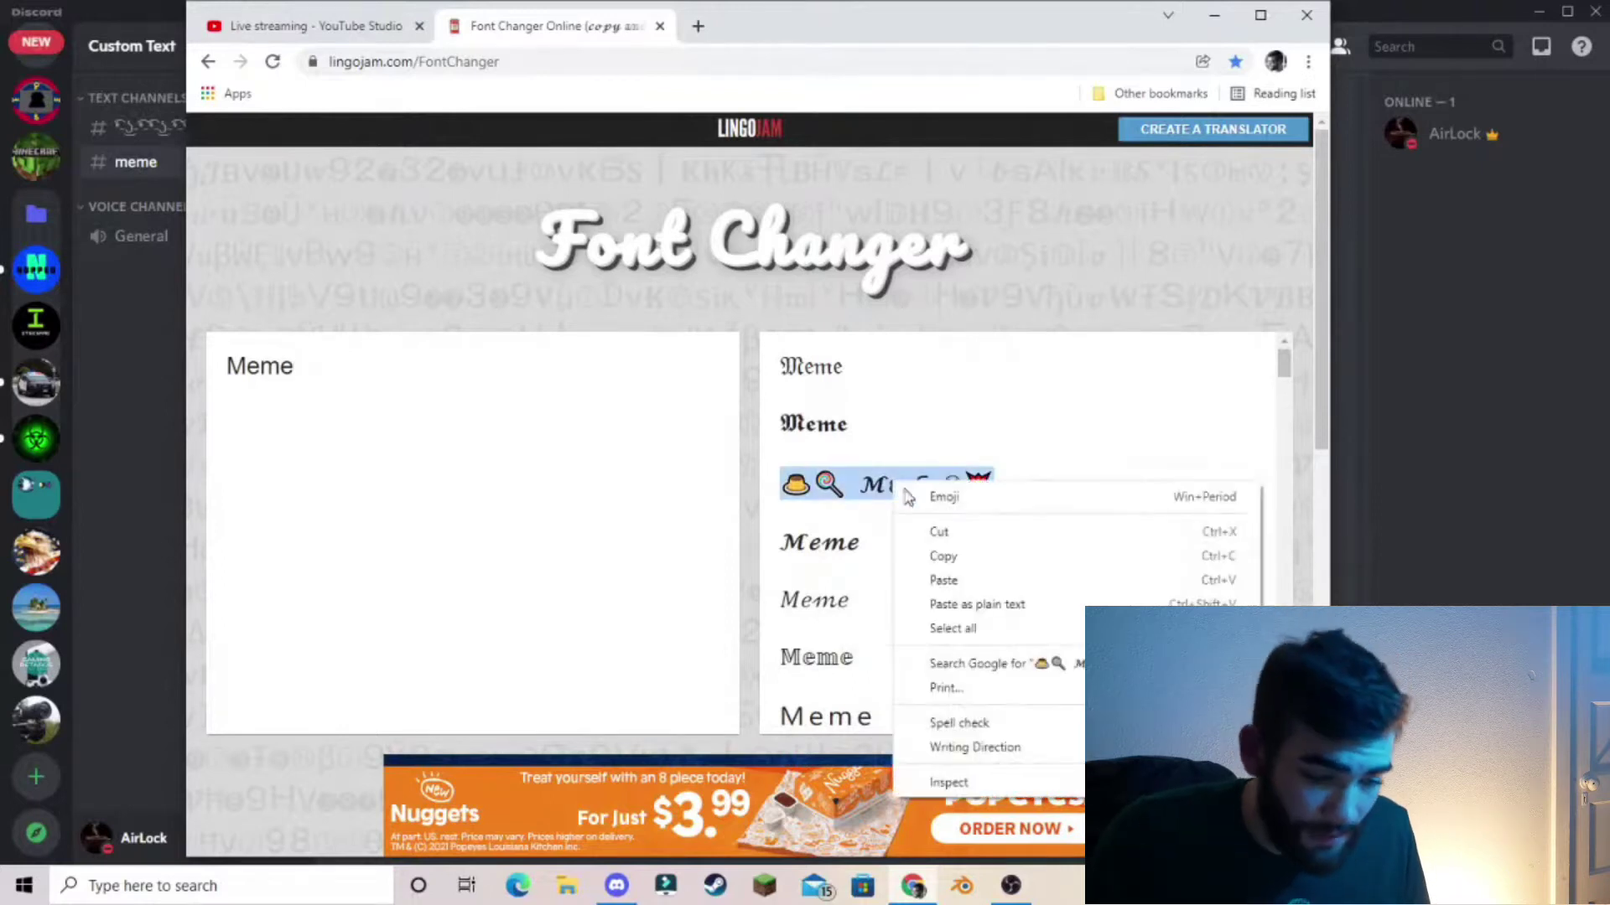
click(960, 560)
Step: Switch to Discord, rename the meme channel with the copied emoji-framed text, save the change and leave the channel settings
click(139, 269)
right_click(158, 174)
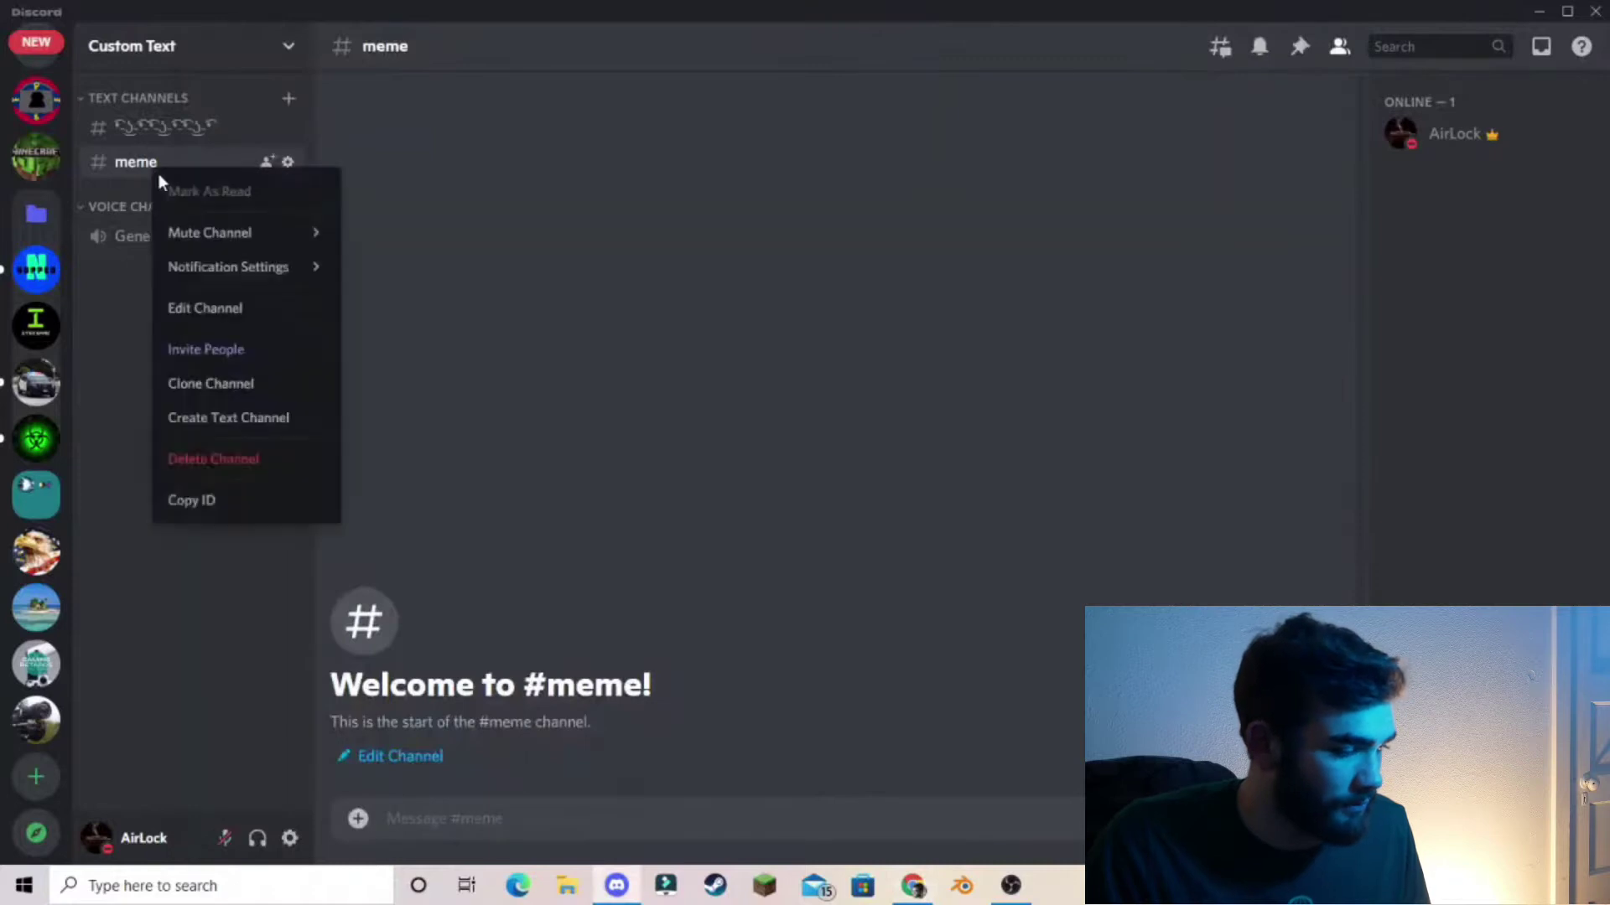
click(240, 304)
key(Tab)
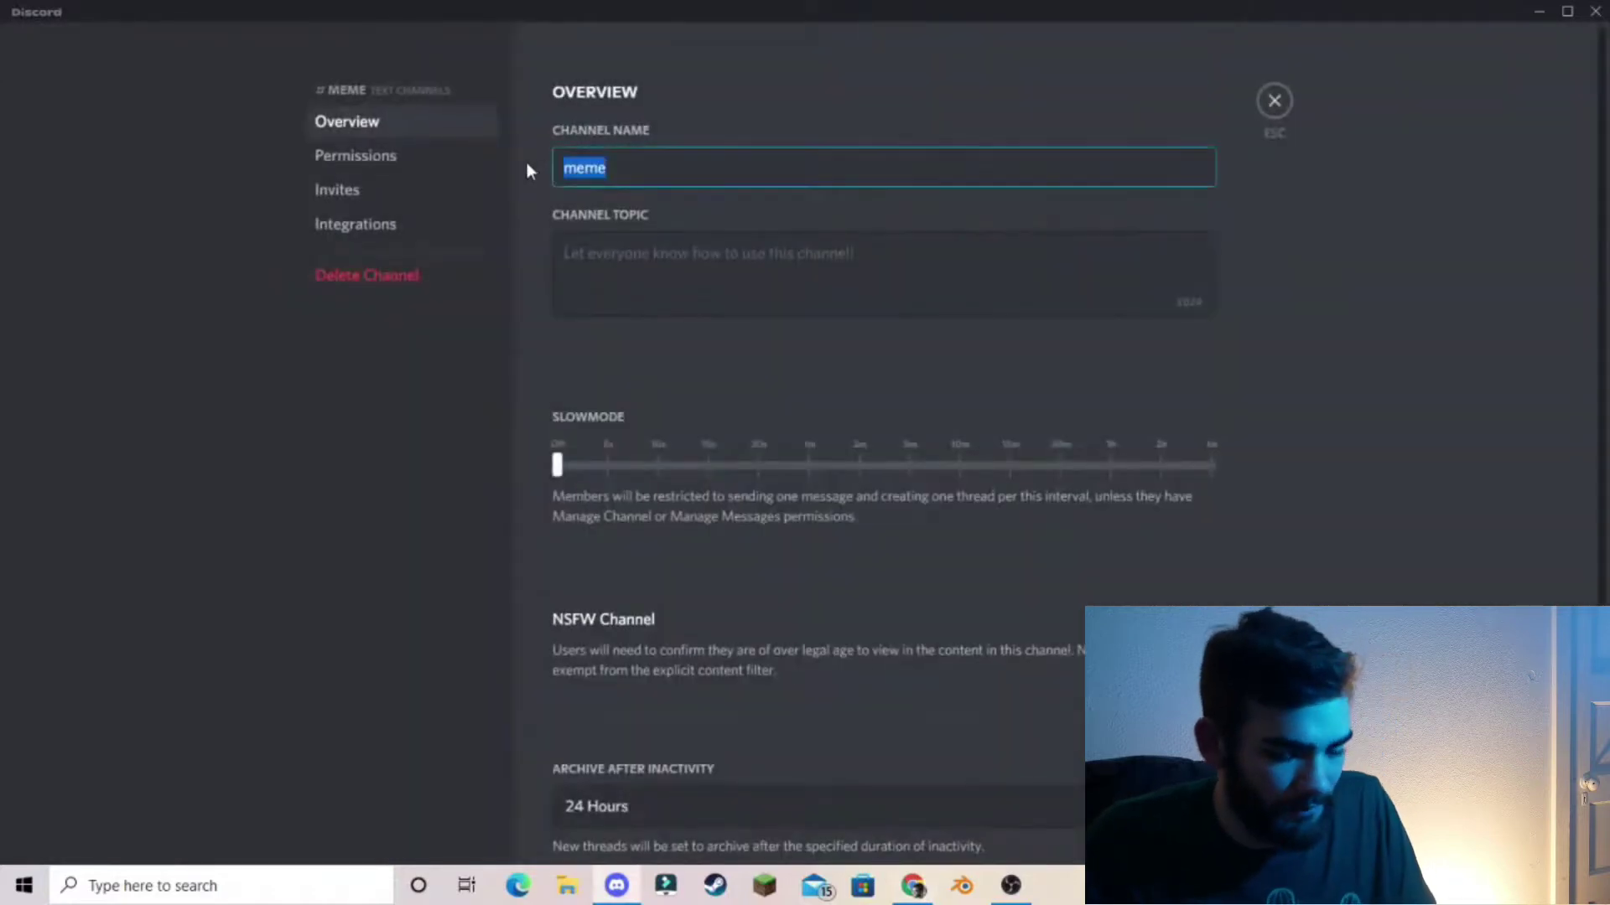
right_click(622, 169)
click(662, 306)
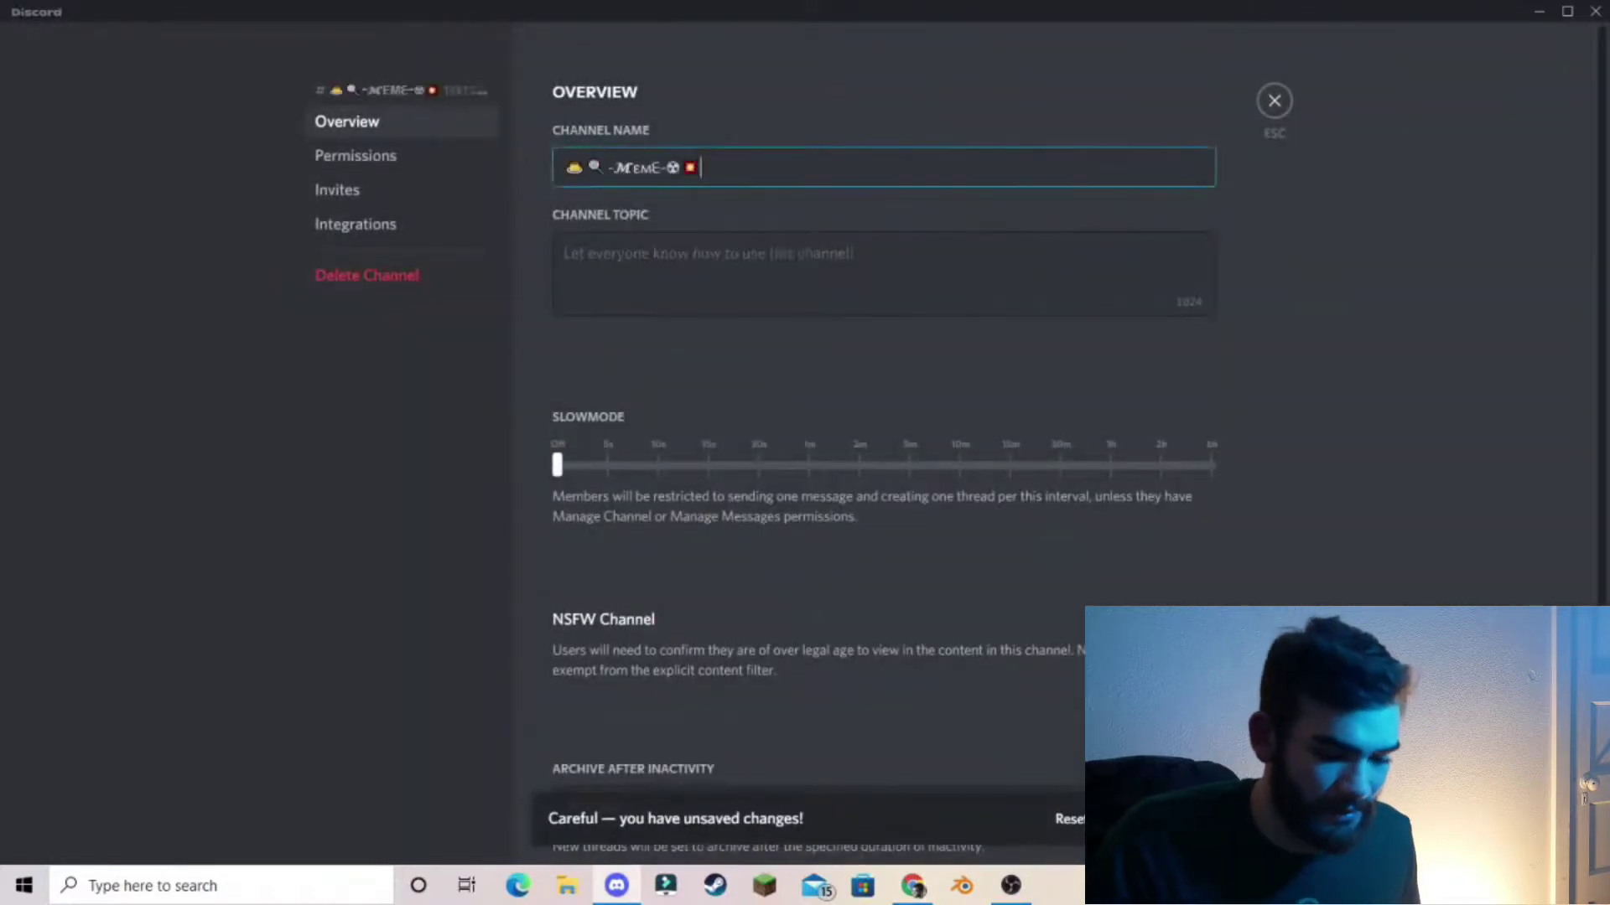
click(1167, 819)
click(1273, 101)
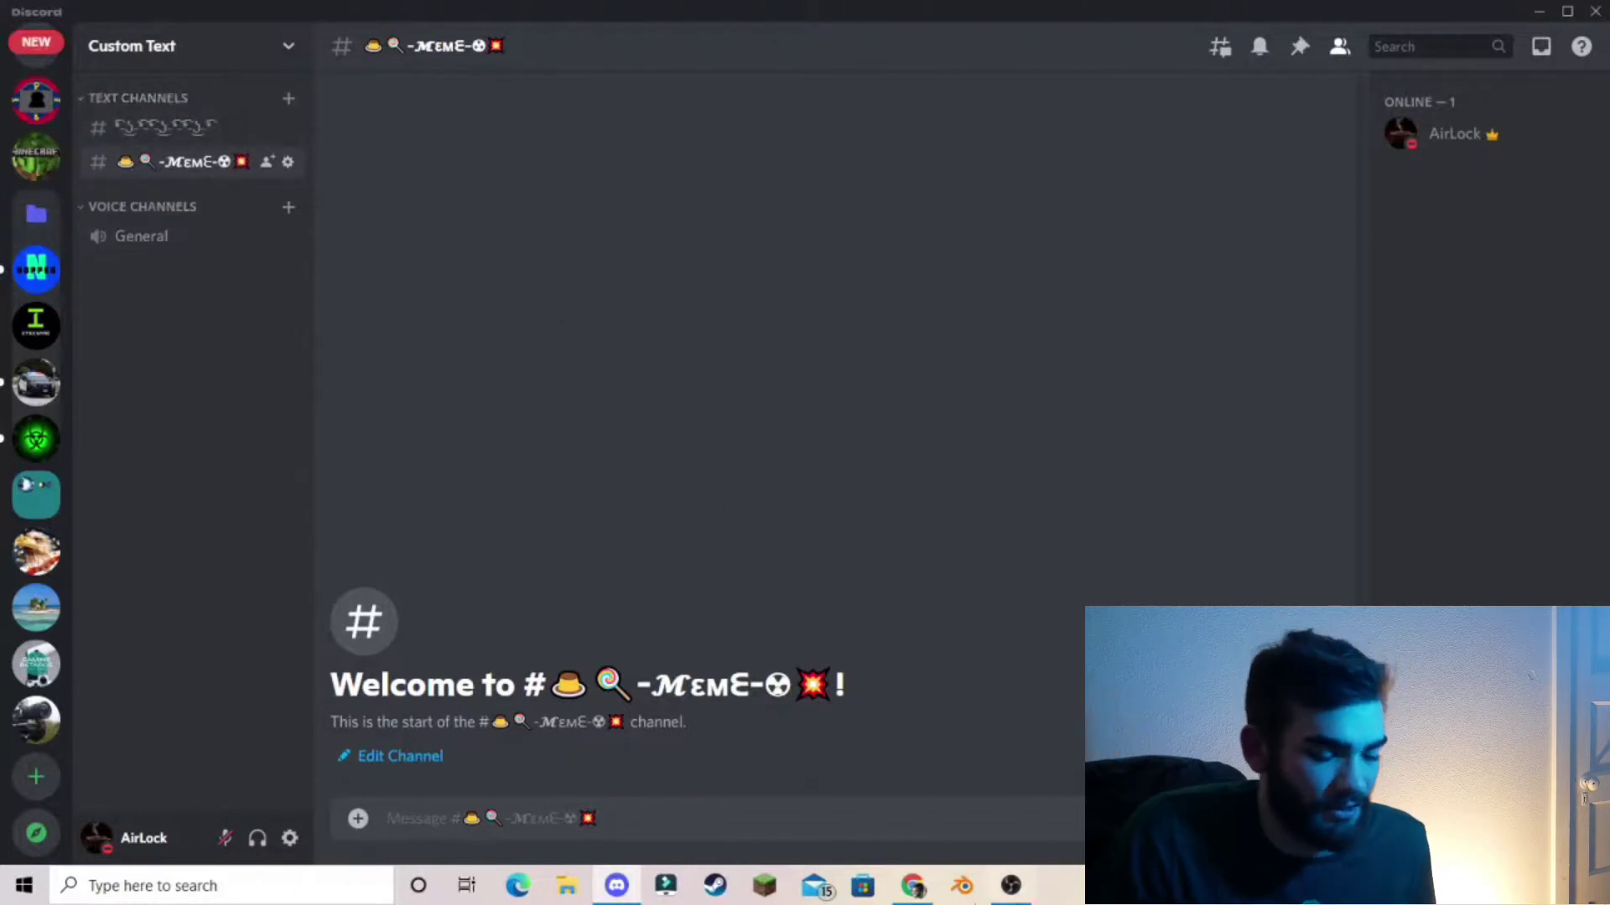
Step: Switch back to Chrome and look through the other font styles generated for Meme
click(910, 887)
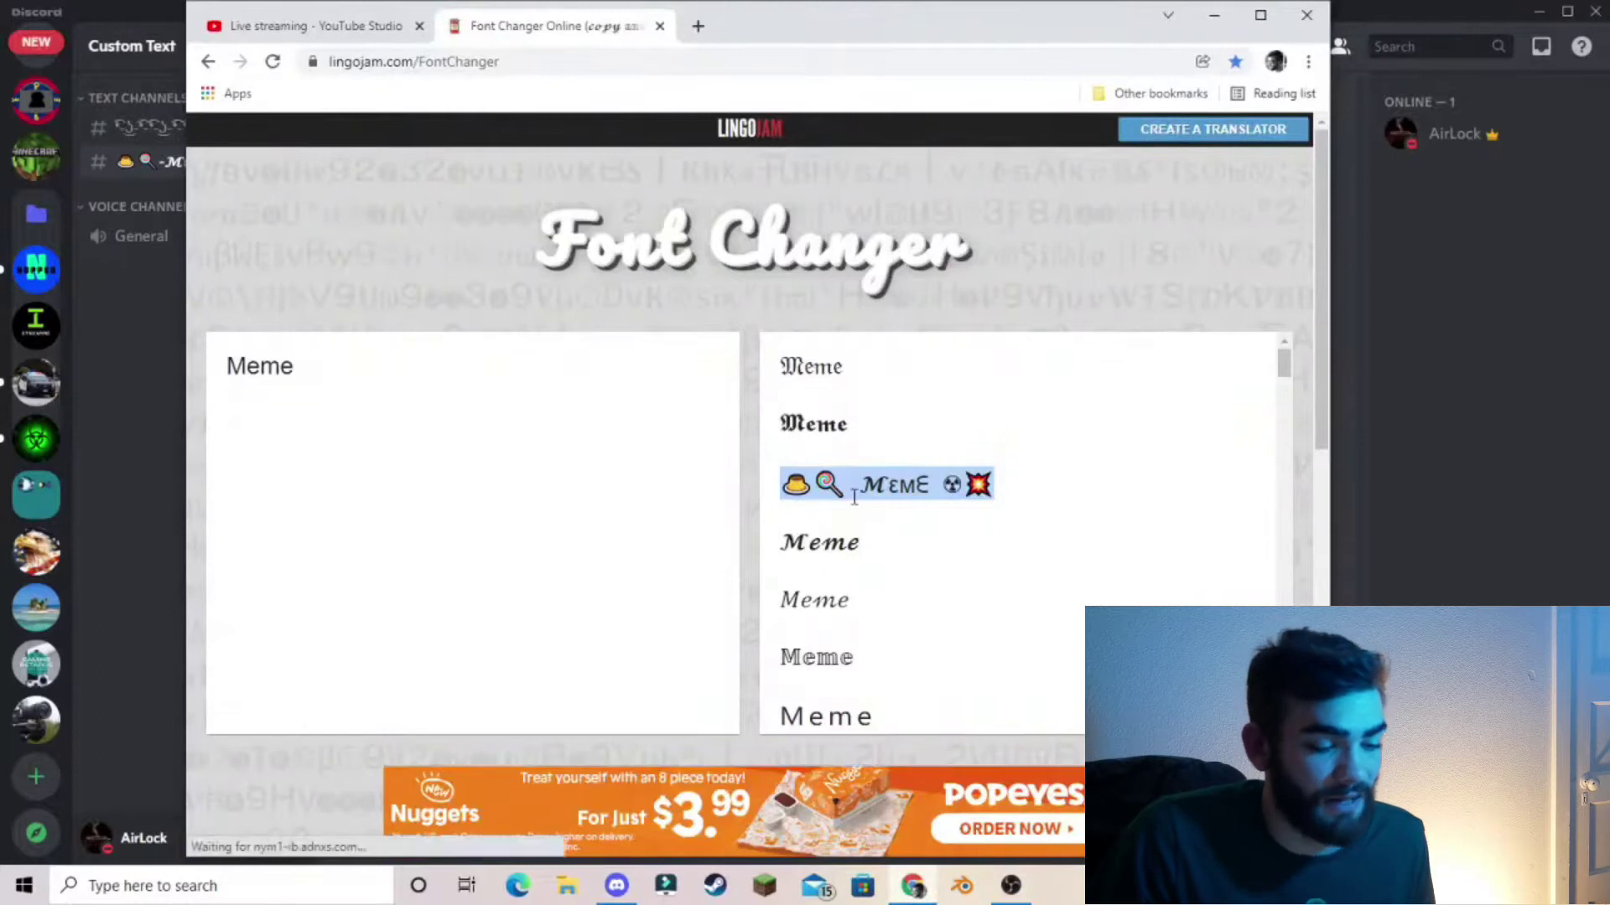
scroll(952, 560, down, 3)
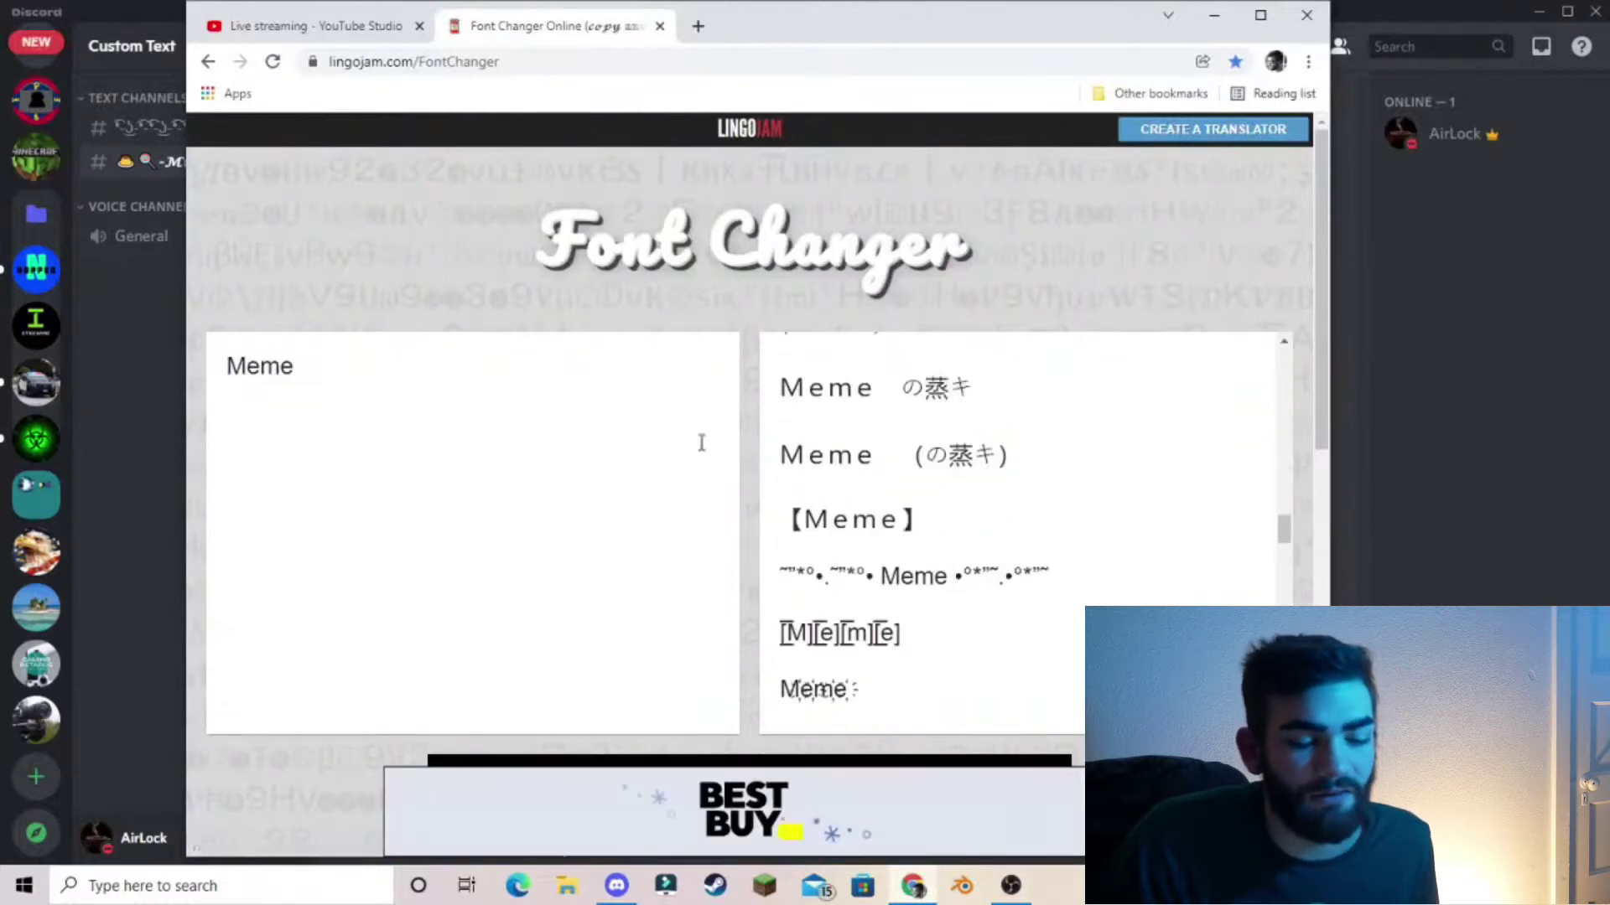
scroll(902, 546, down, 2)
scroll(902, 546, up, 2)
scroll(915, 506, up, 3)
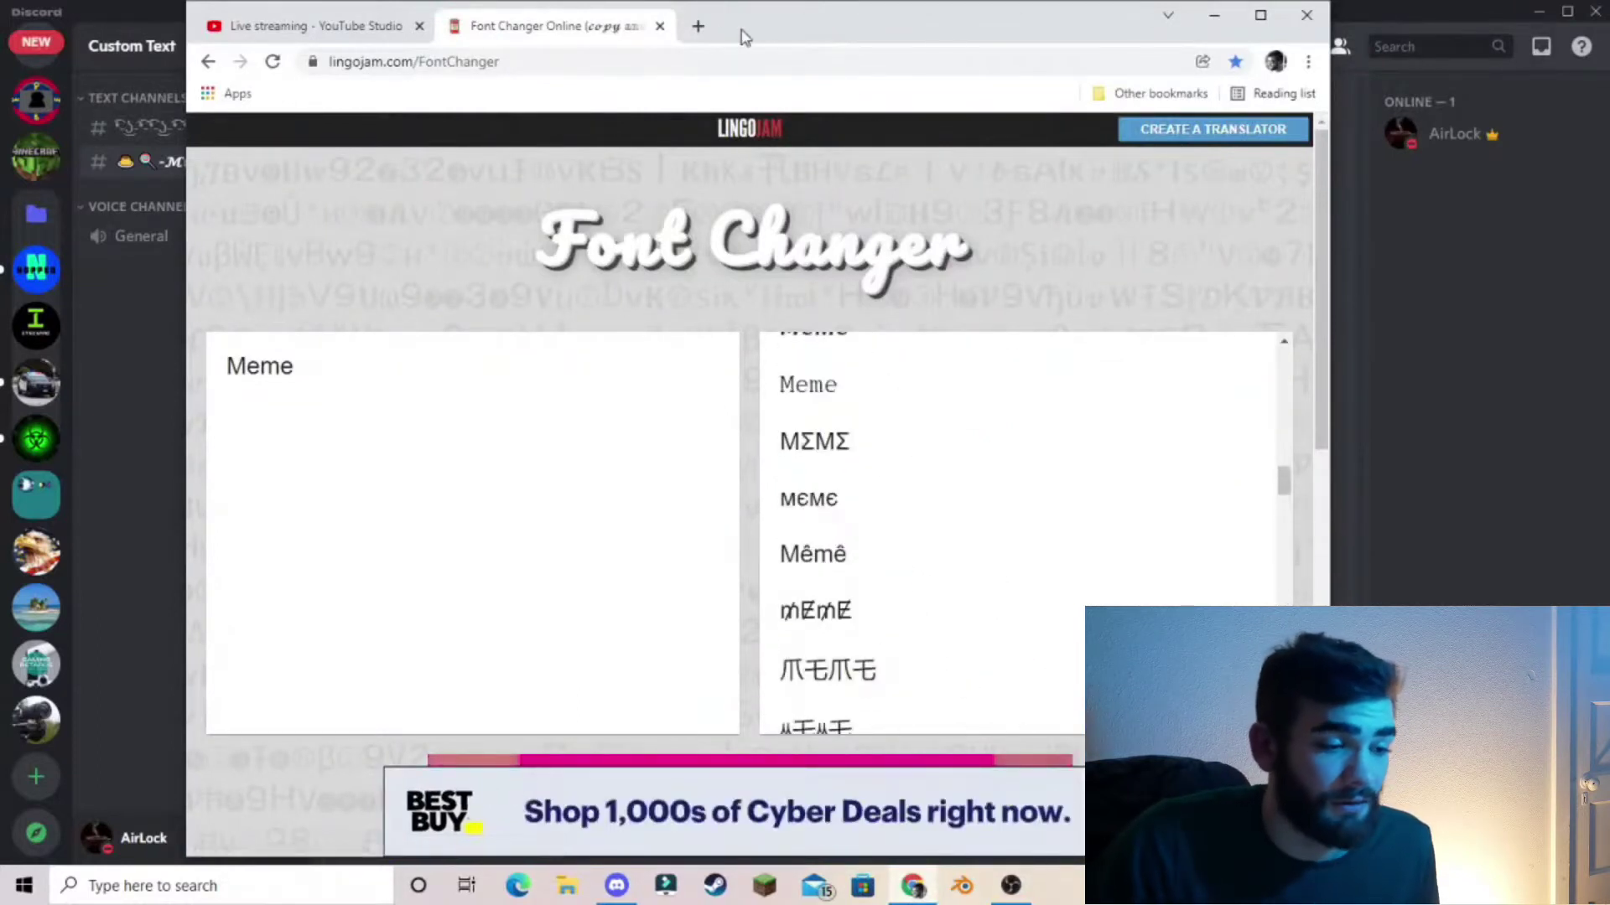
Step: Open the bookmarked Cool Symbols & Cool Fonts site in a new browser tab
click(699, 26)
click(1157, 93)
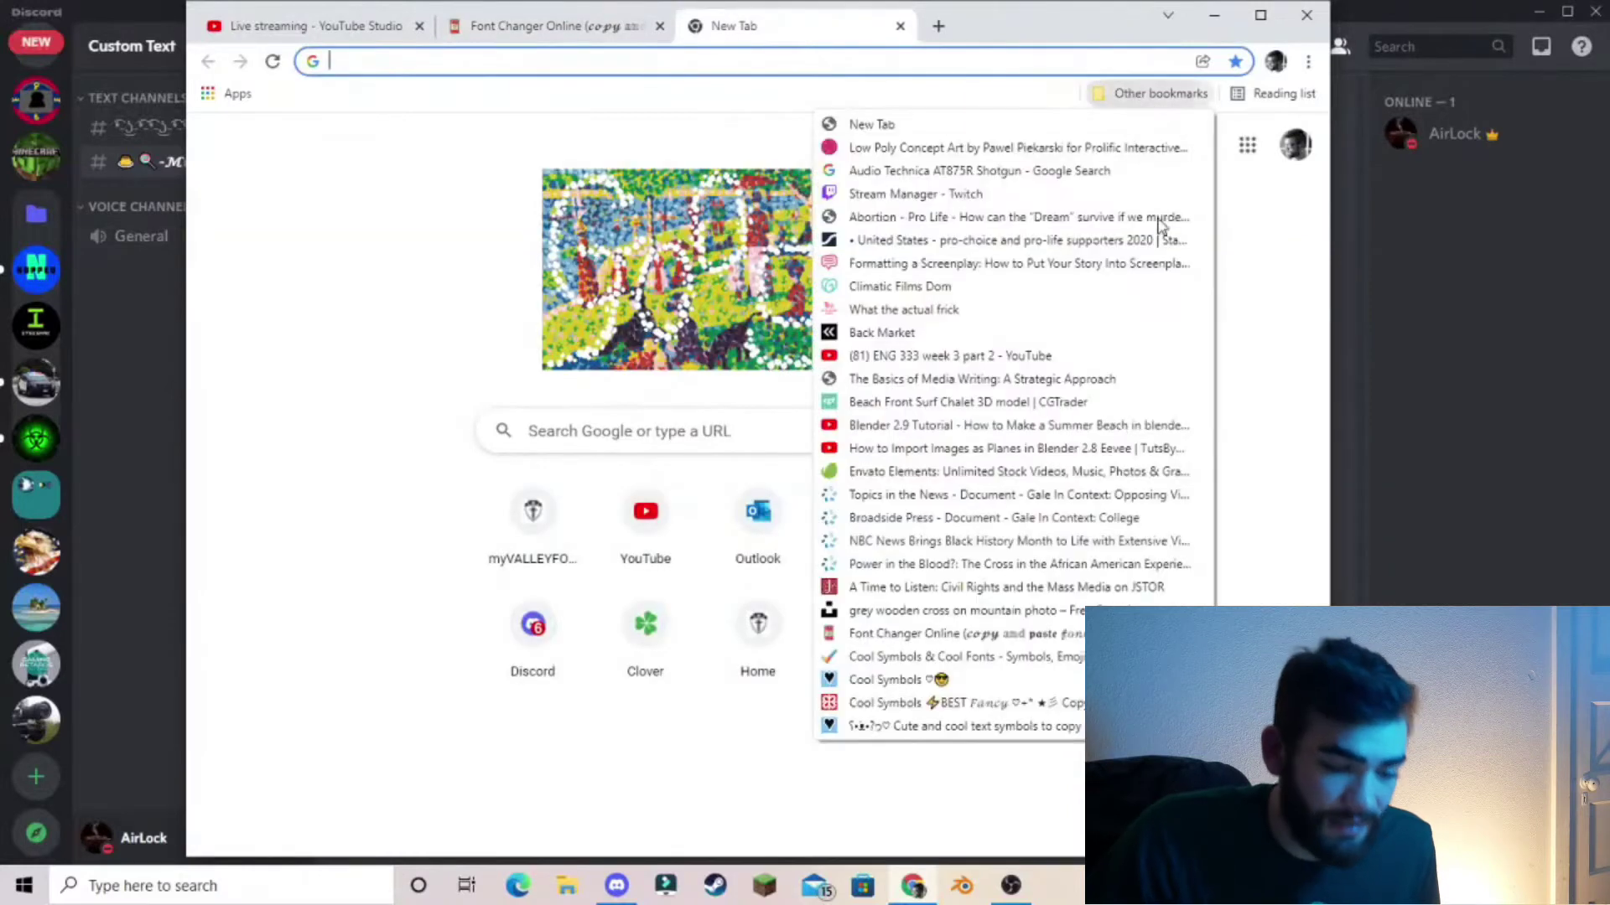
click(886, 658)
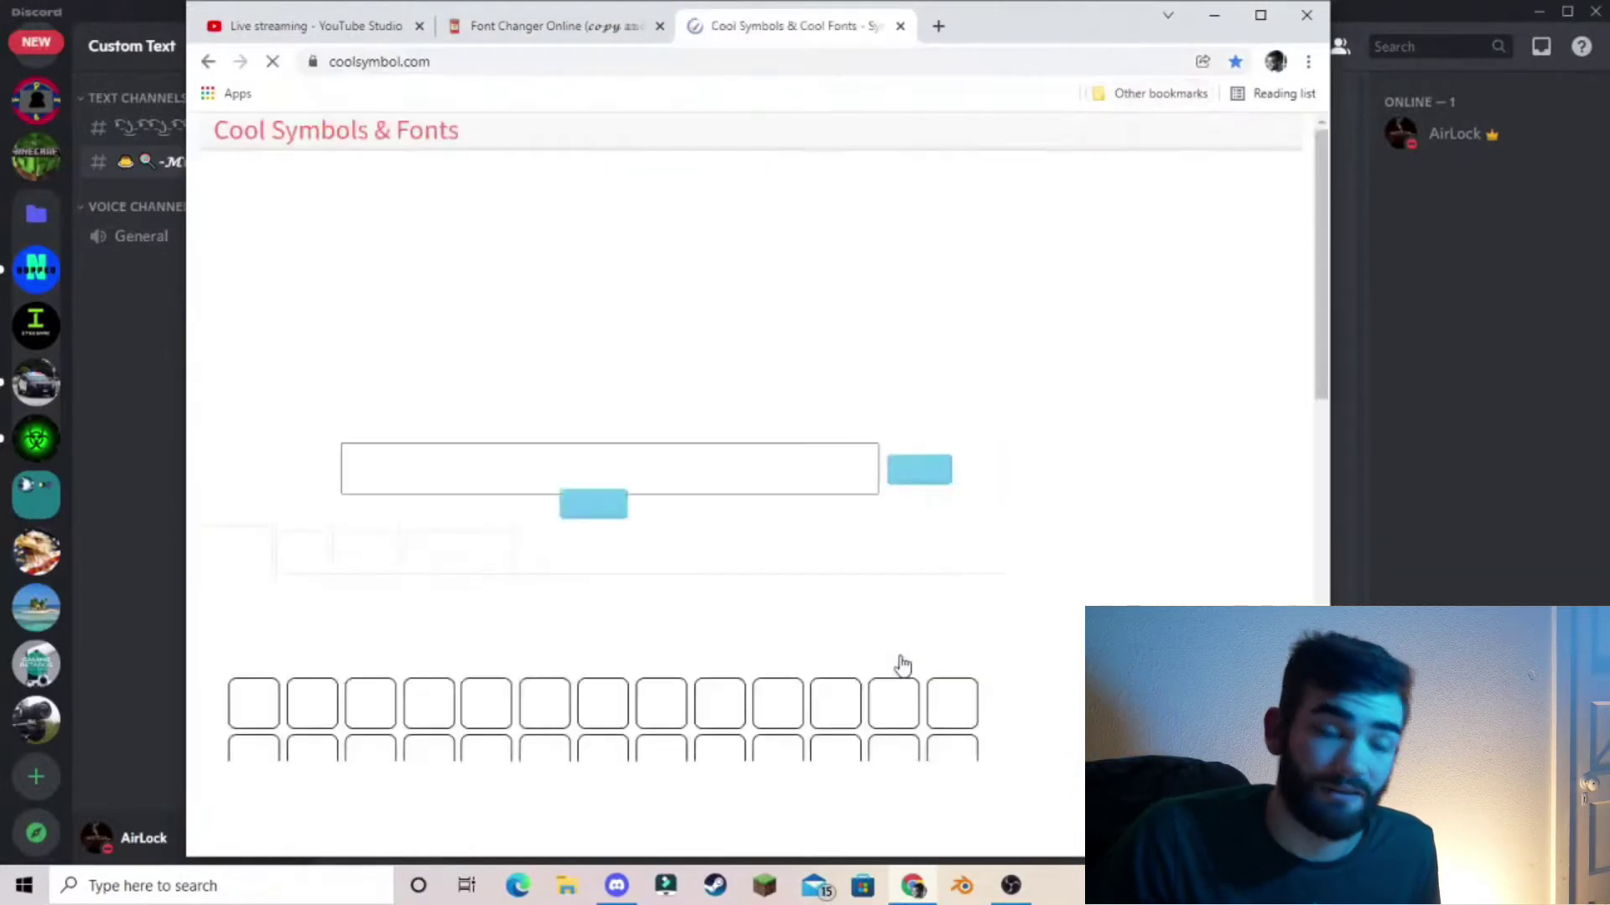
scroll(727, 417, down, 3)
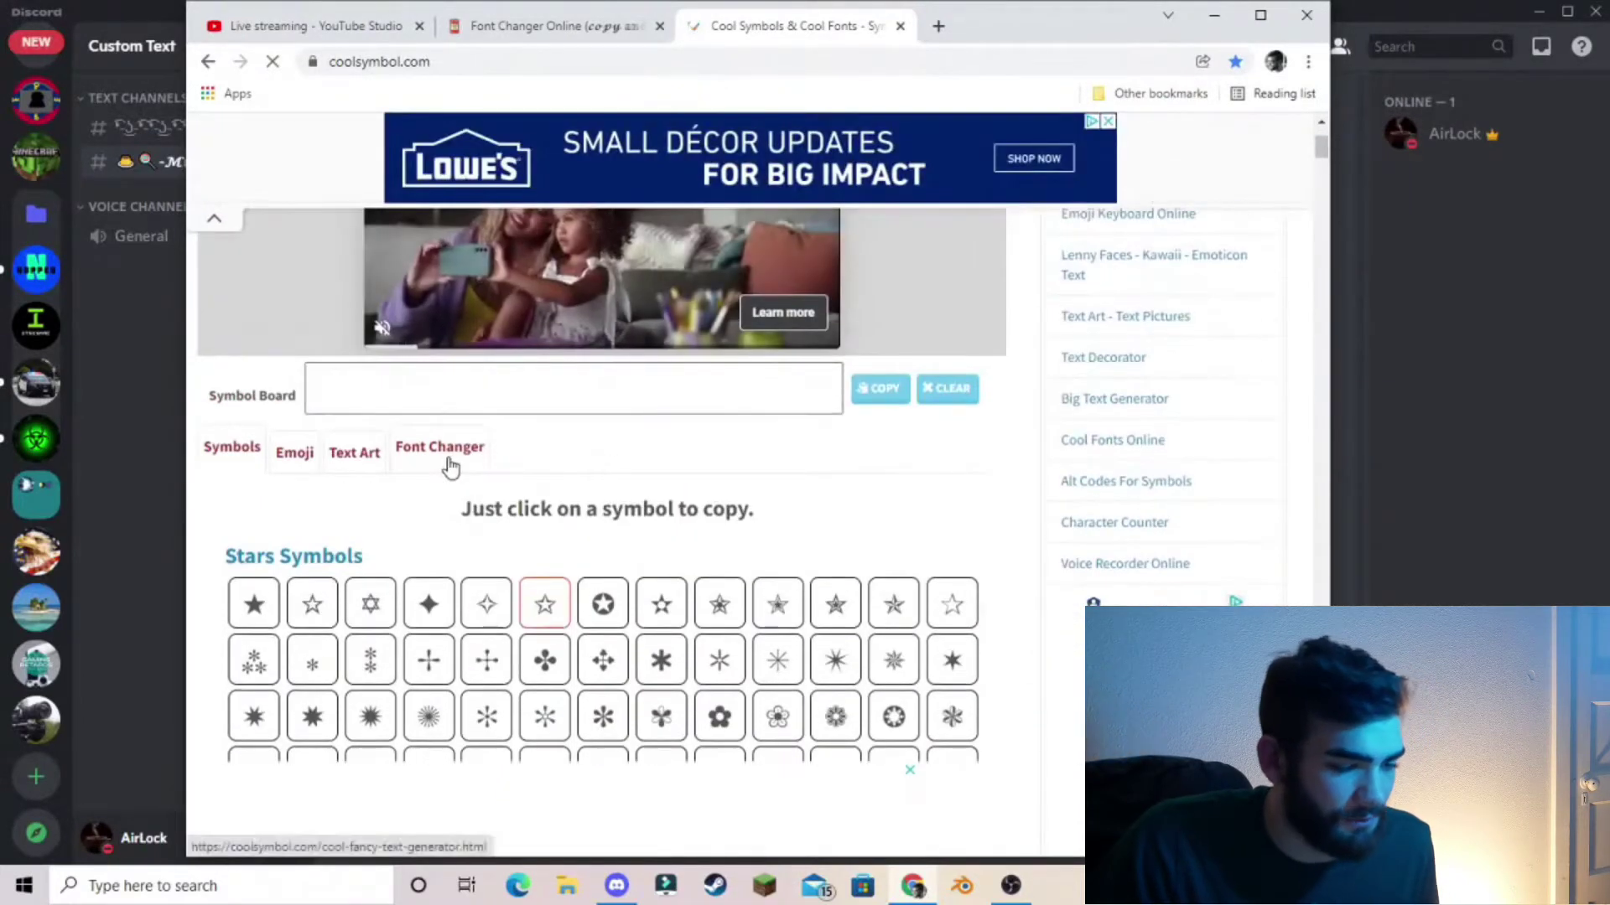
Step: Open the site's Font Changer and enter Meme as the input text
click(444, 457)
click(576, 513)
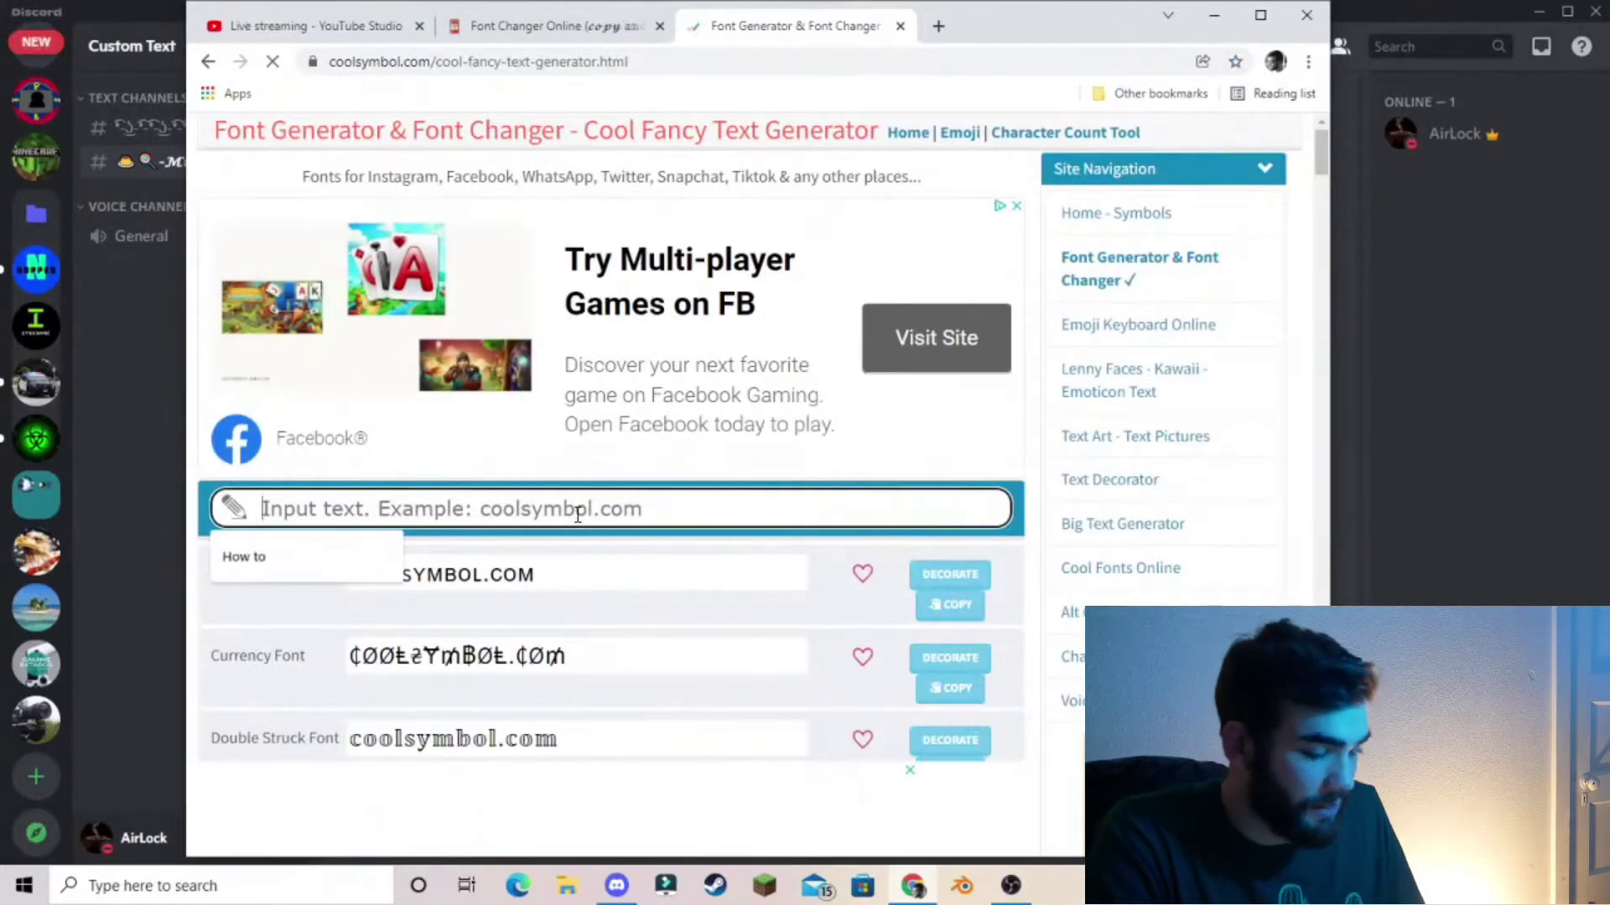
text(Meme)
Step: Find the Rusify Font version of Meme in the generated list and open it for decorating
scroll(647, 575, down, 5)
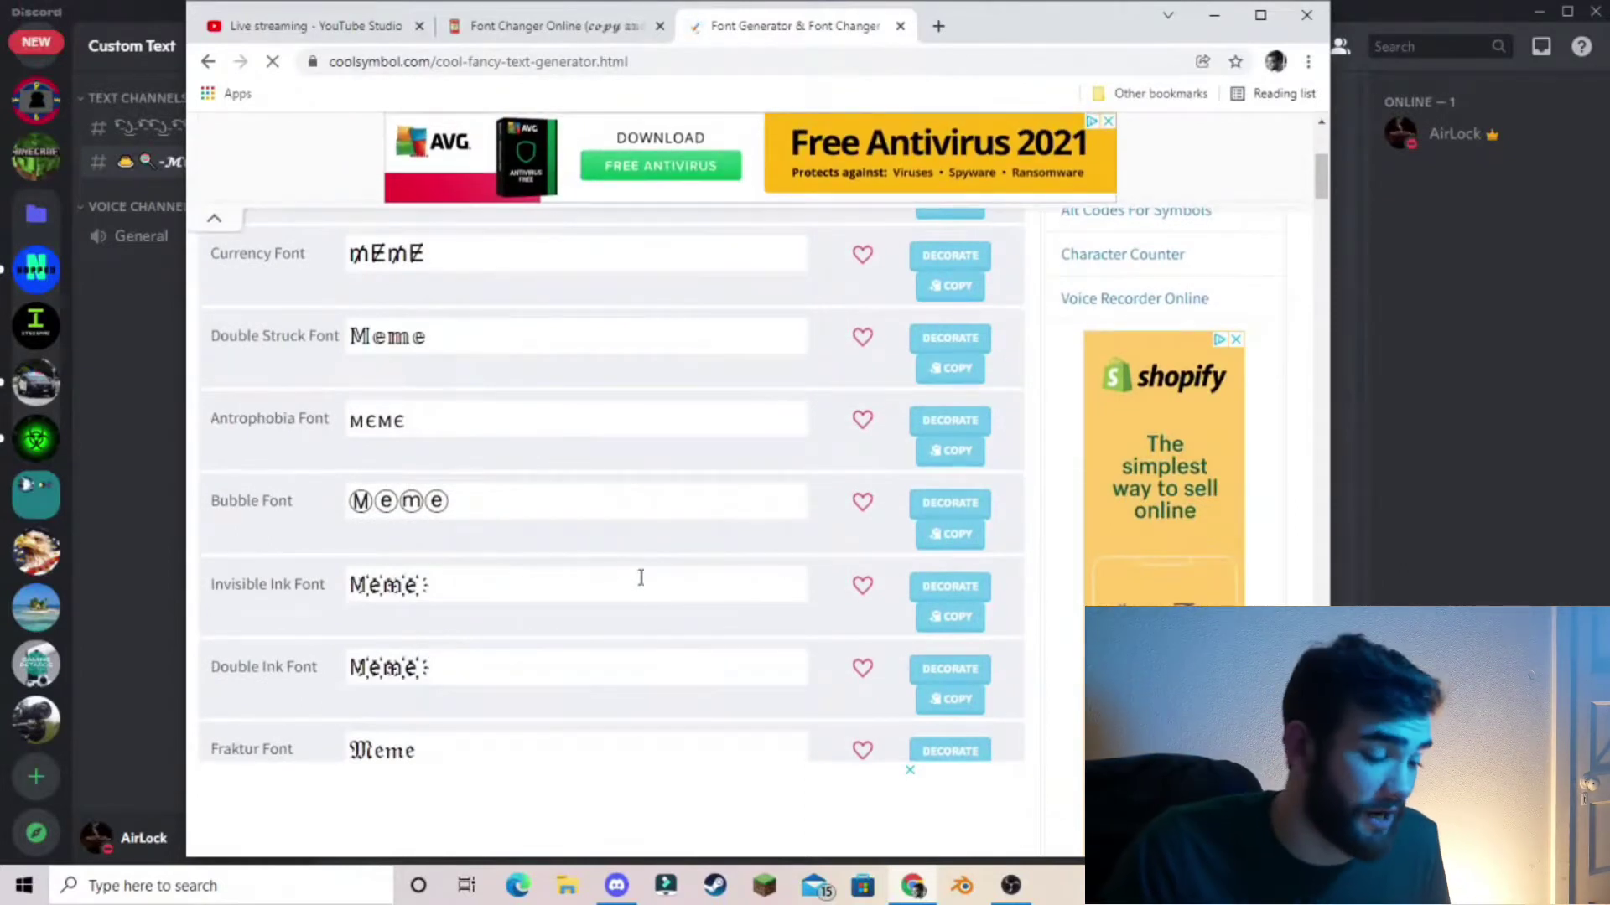
scroll(639, 575, down, 5)
scroll(613, 528, down, 2)
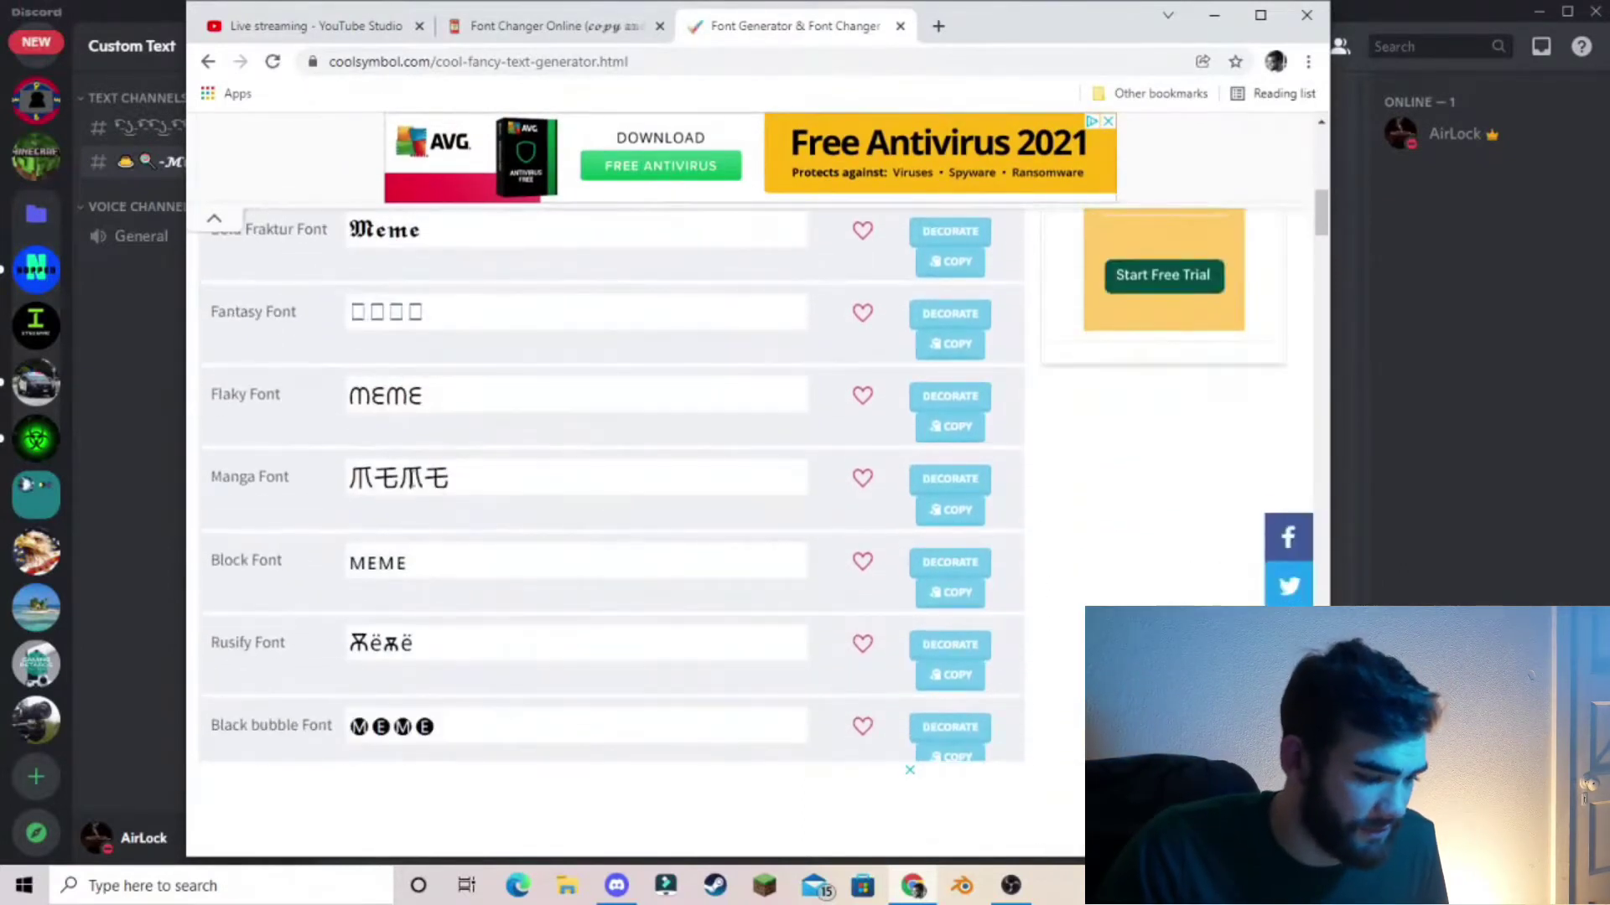
scroll(612, 486, down, 3)
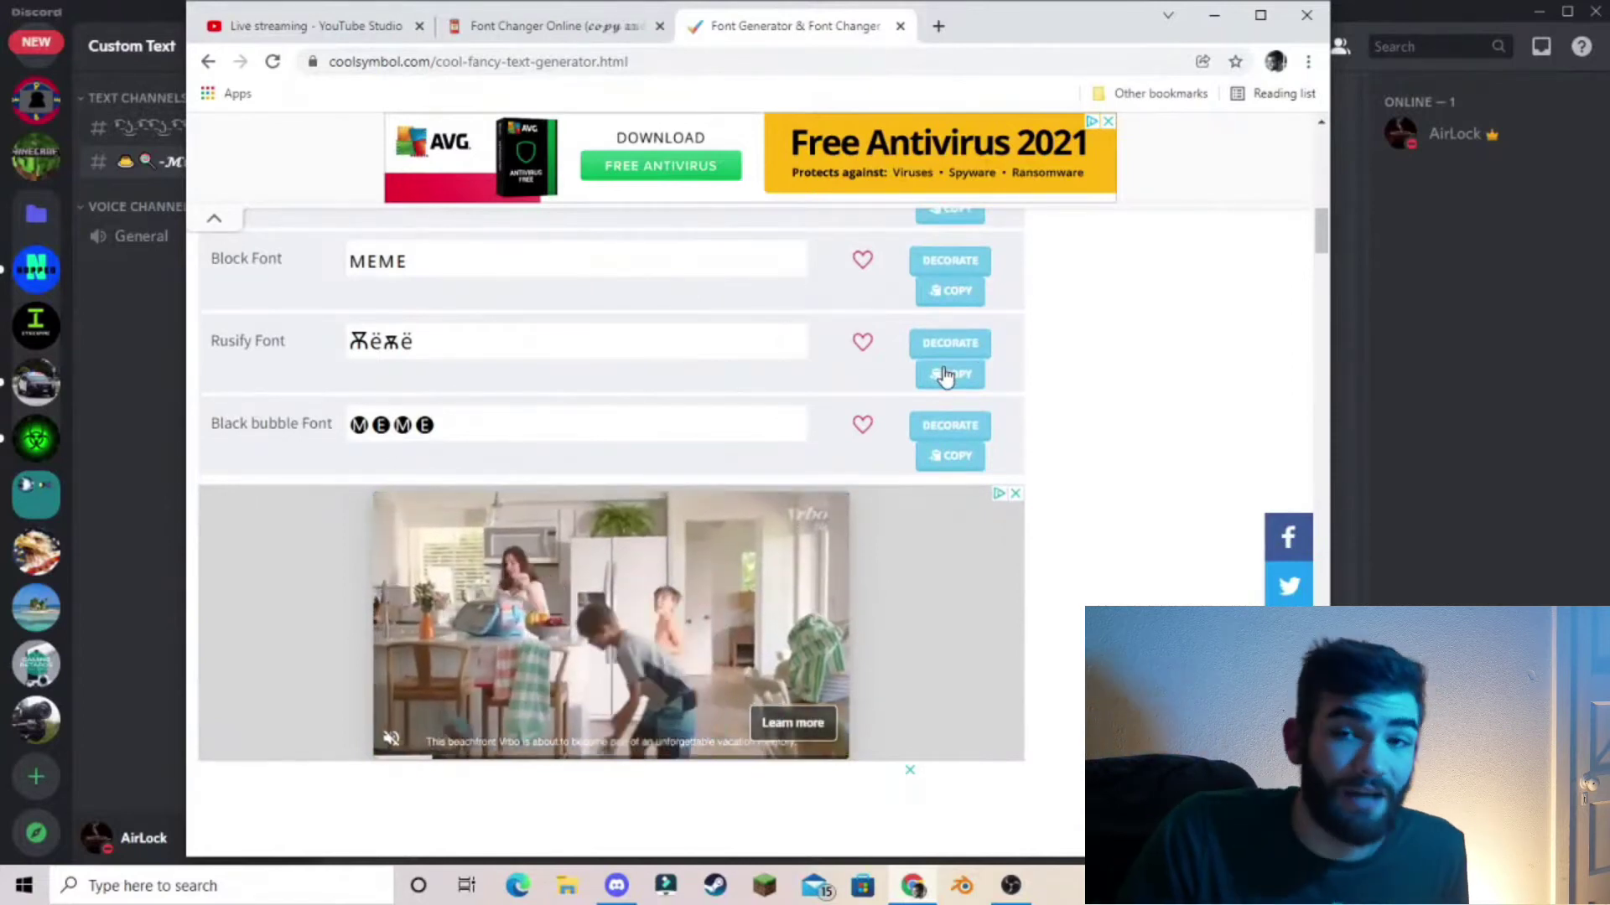
click(947, 345)
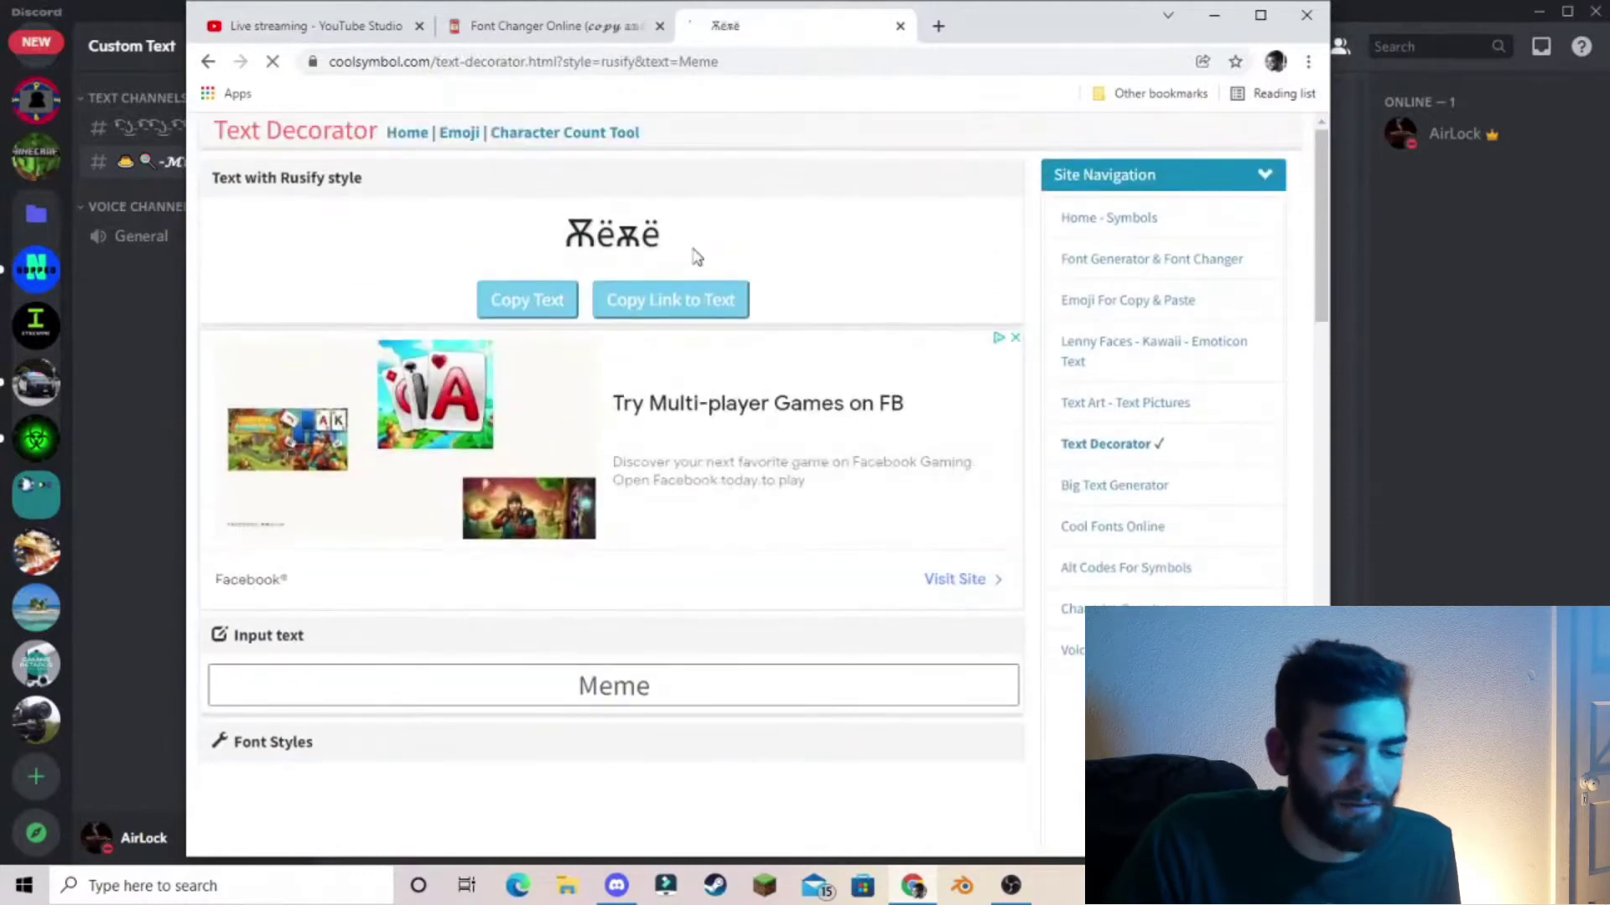
click(757, 244)
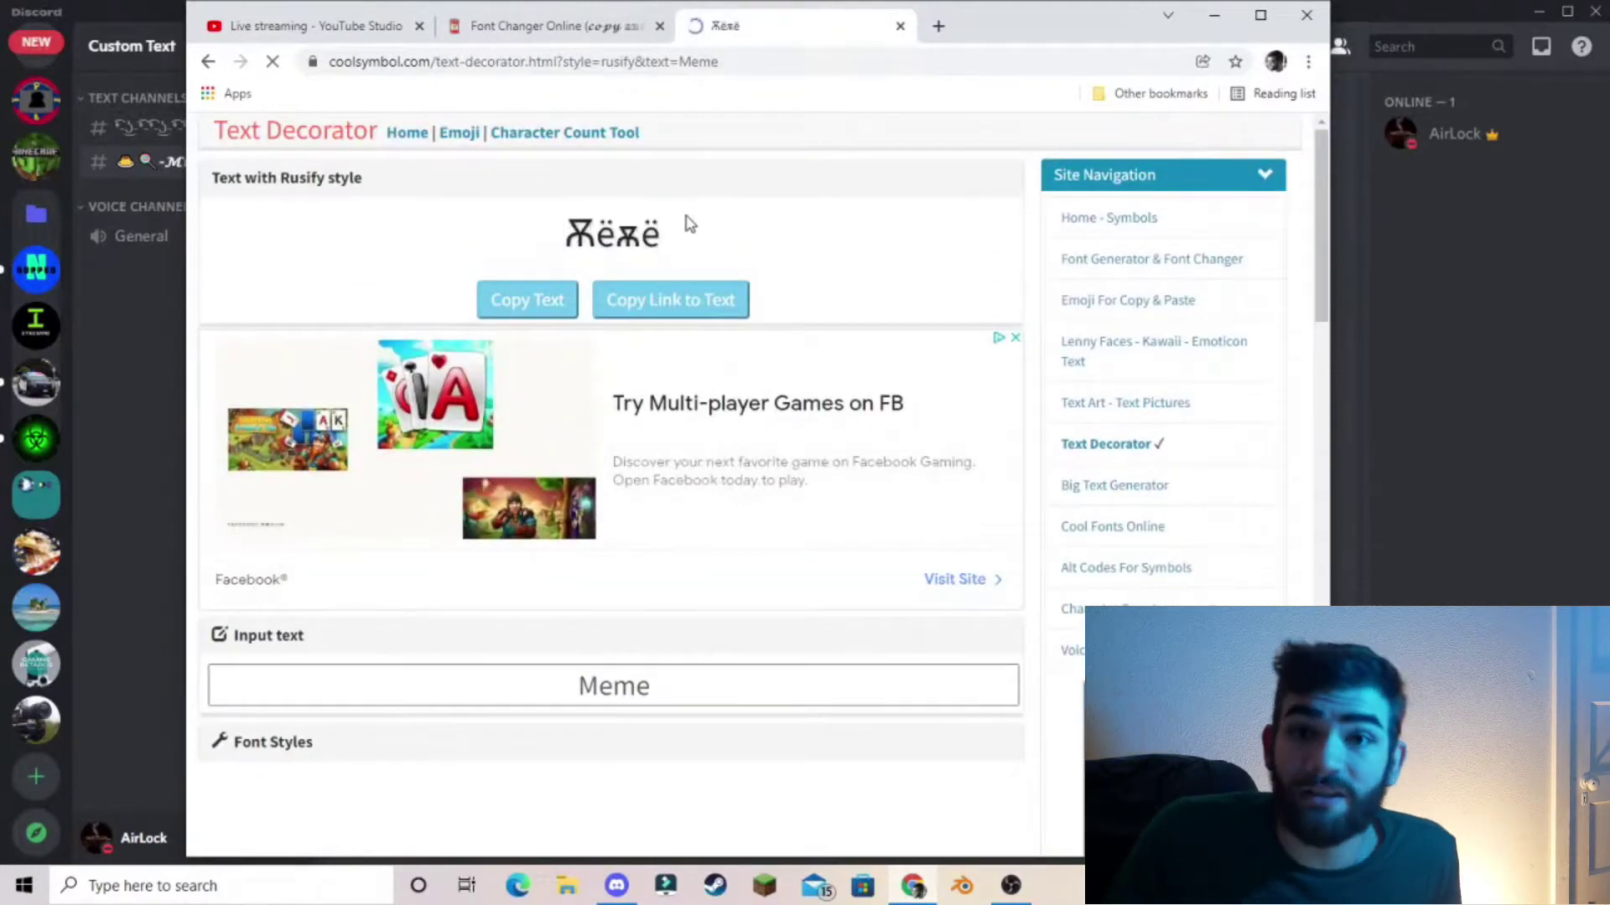
Step: Apply the .o0×X×0o. decoration to the Rusify-style Meme text and copy the decorated text
scroll(687, 262, down, 8)
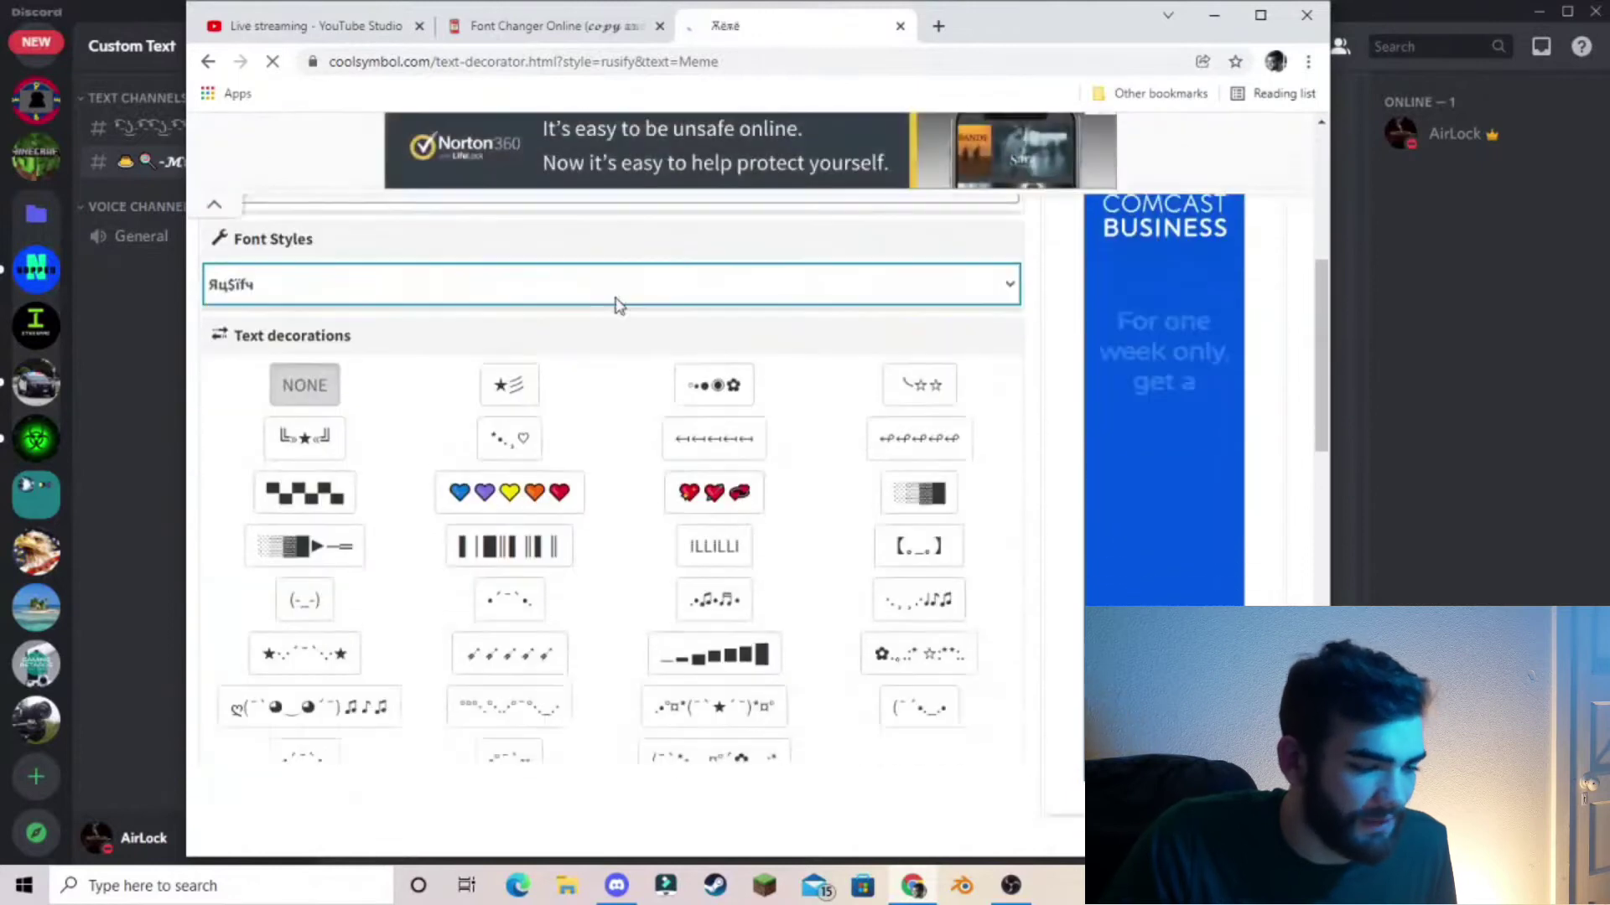
scroll(474, 384, up, 1)
scroll(776, 414, up, 2)
scroll(847, 461, down, 2)
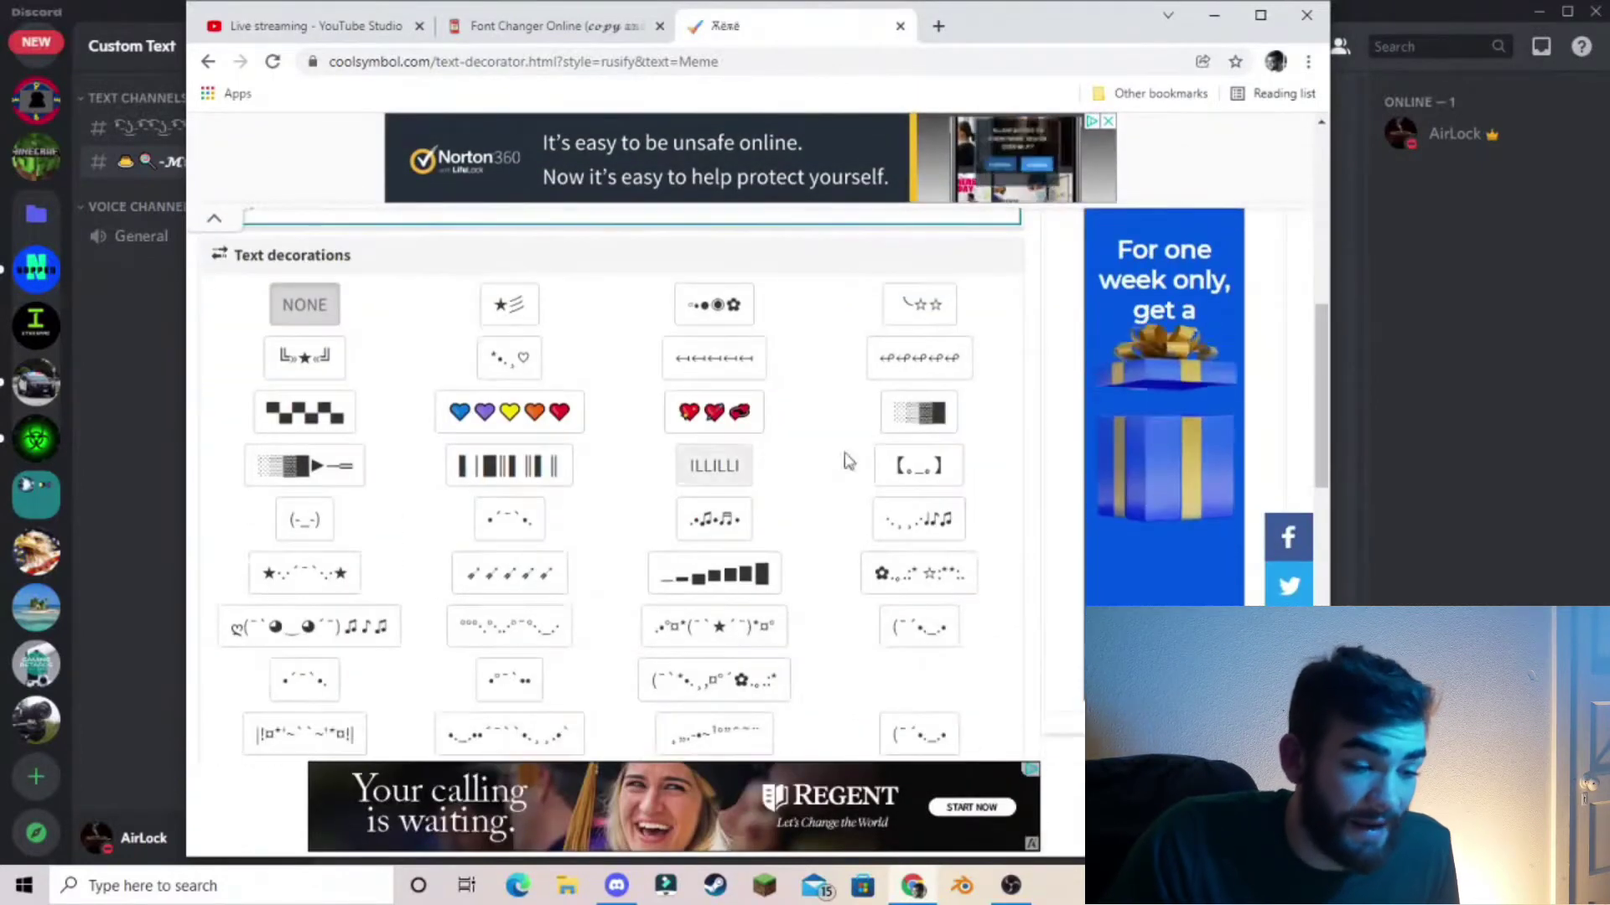
scroll(850, 499, down, 5)
scroll(547, 370, up, 5)
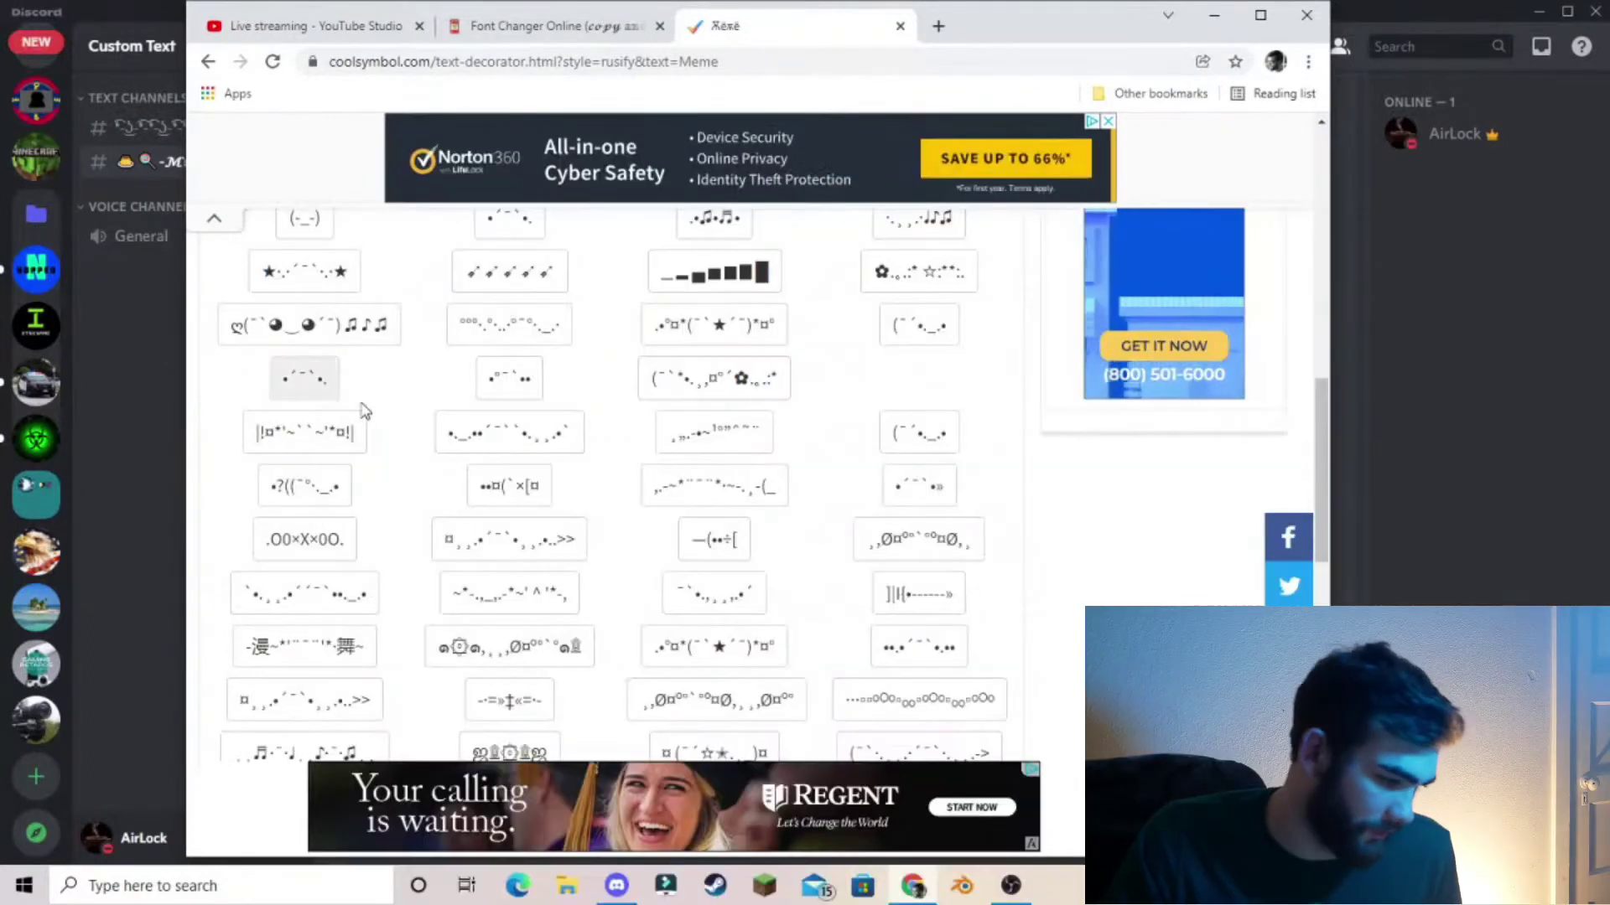
click(329, 542)
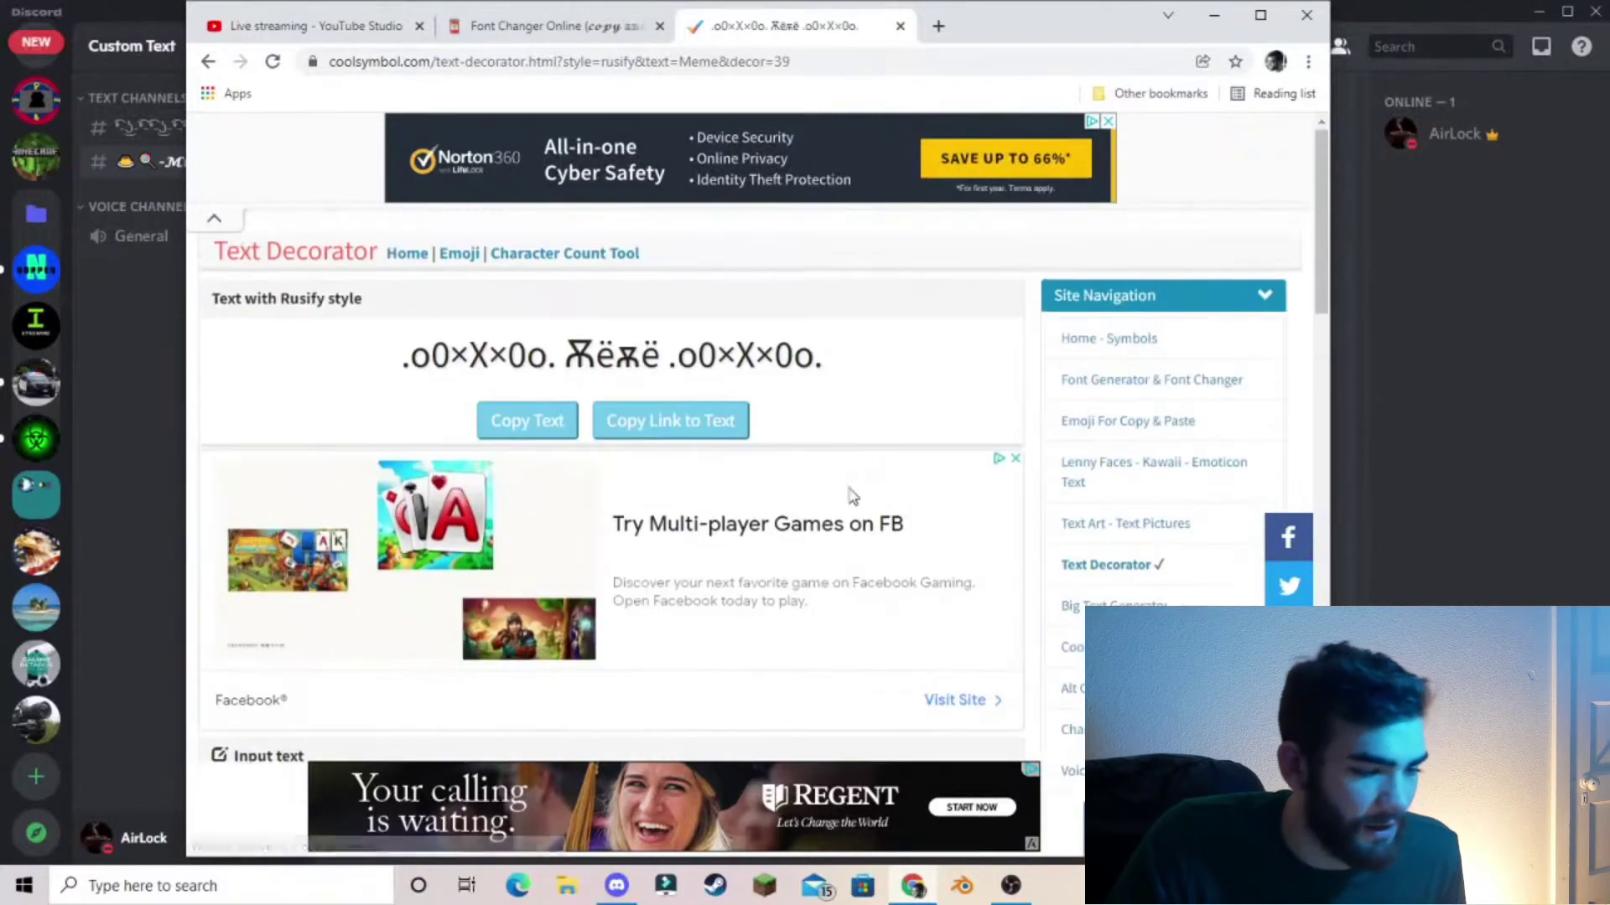
click(528, 423)
Step: Switch to Discord, replace the meme channel's name with the copied text as o0×x×0o-ѫёѫё-o0×x×0o and save the change
click(131, 306)
right_click(148, 171)
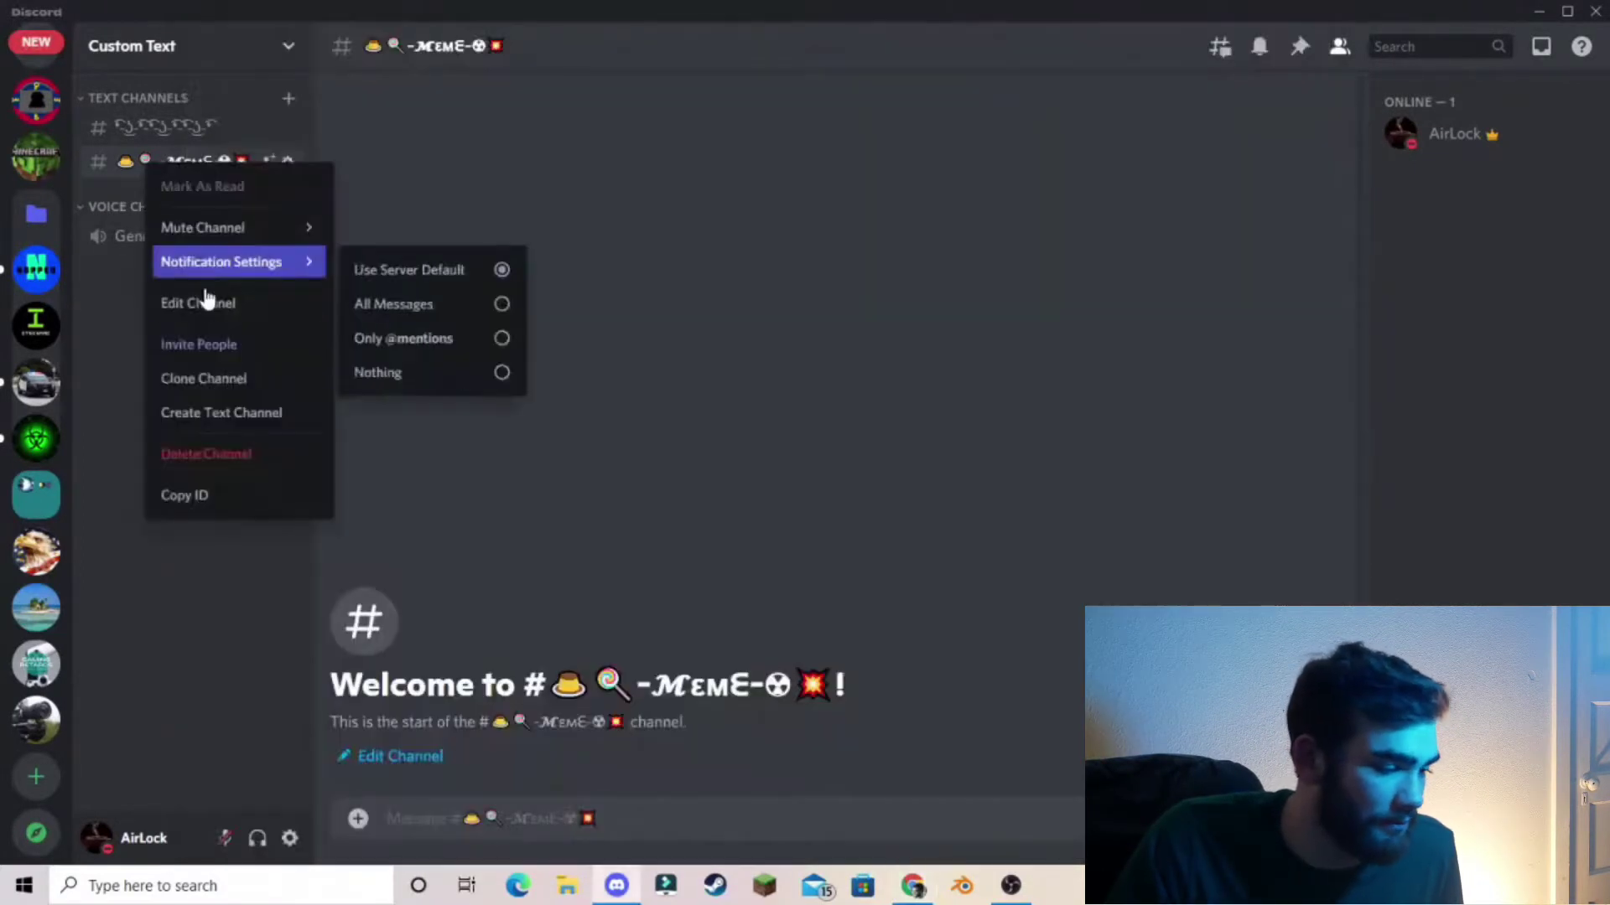
click(204, 300)
key(BackSpace)
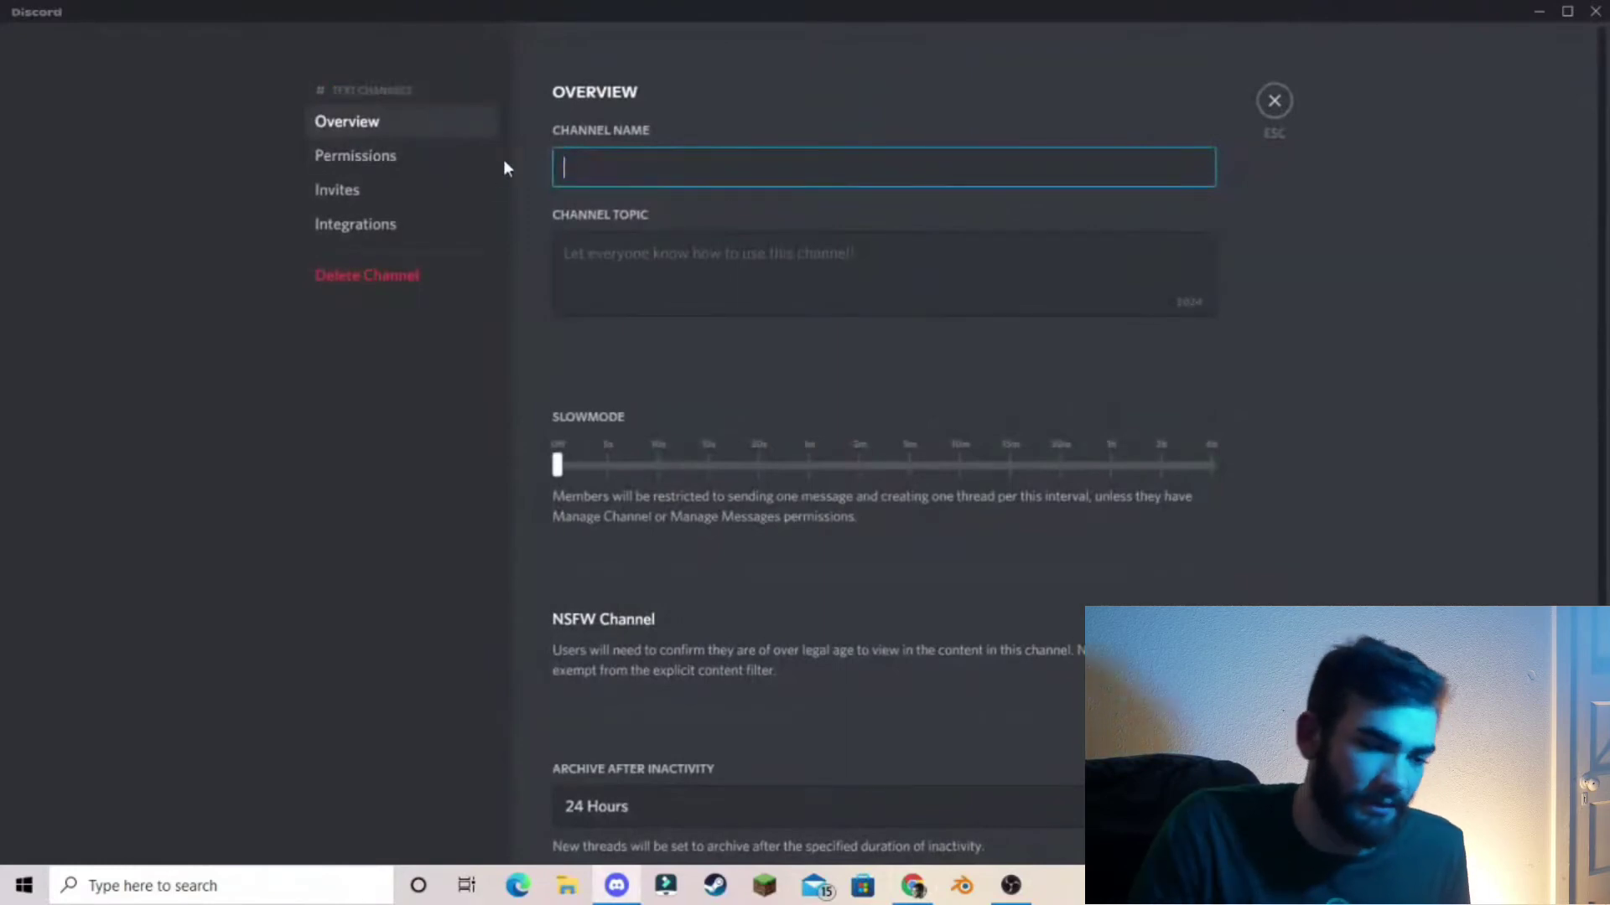
right_click(658, 172)
click(683, 309)
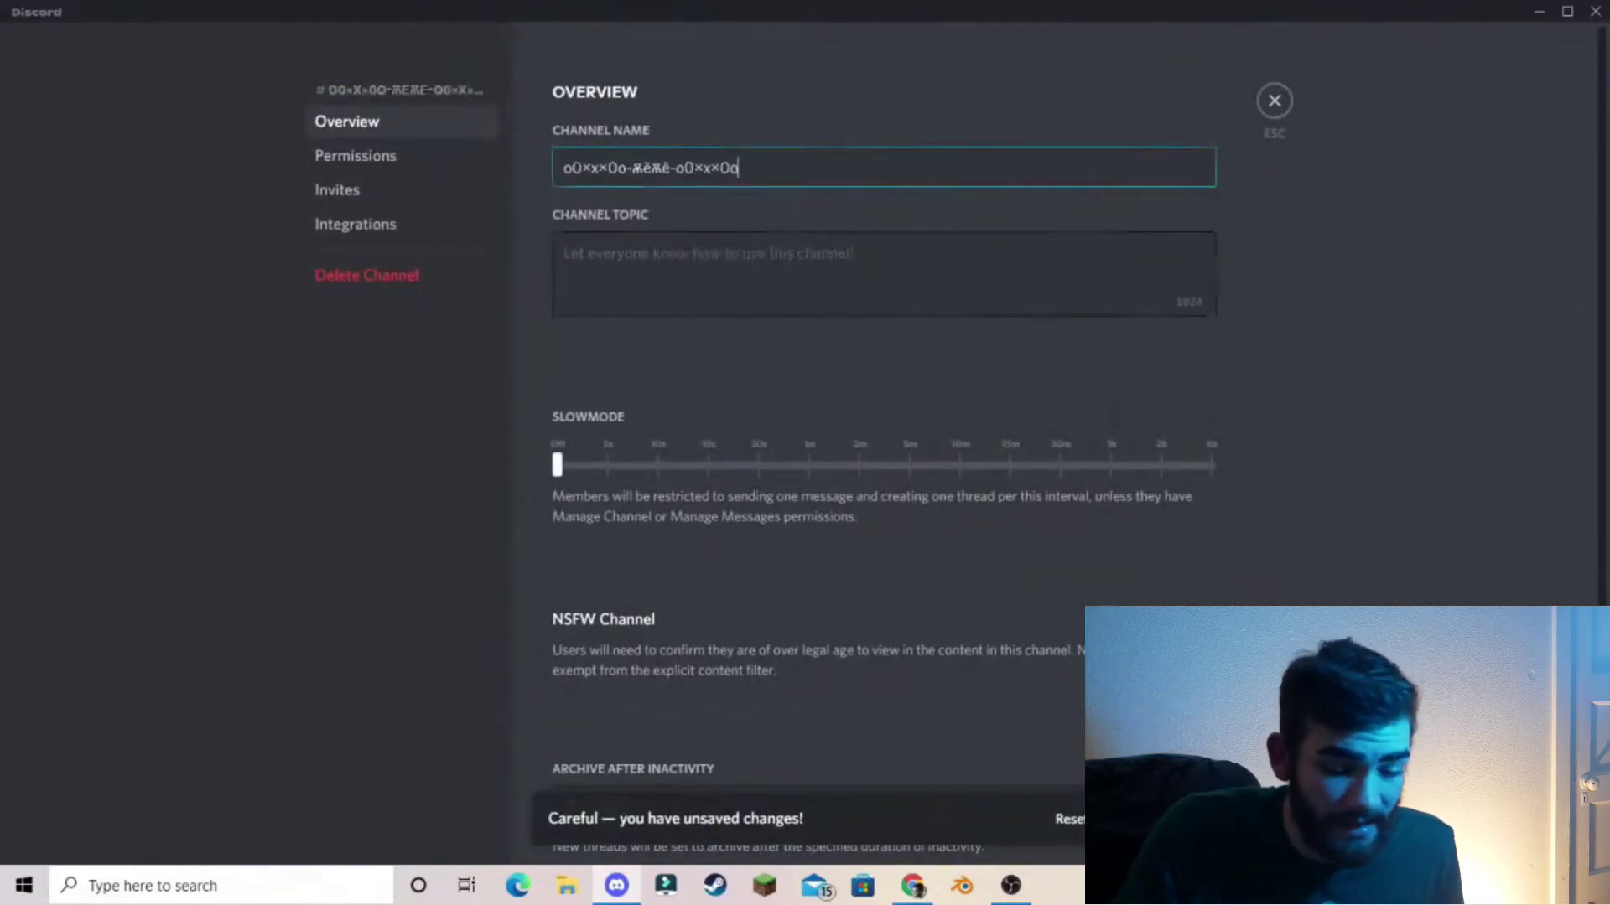
click(1157, 817)
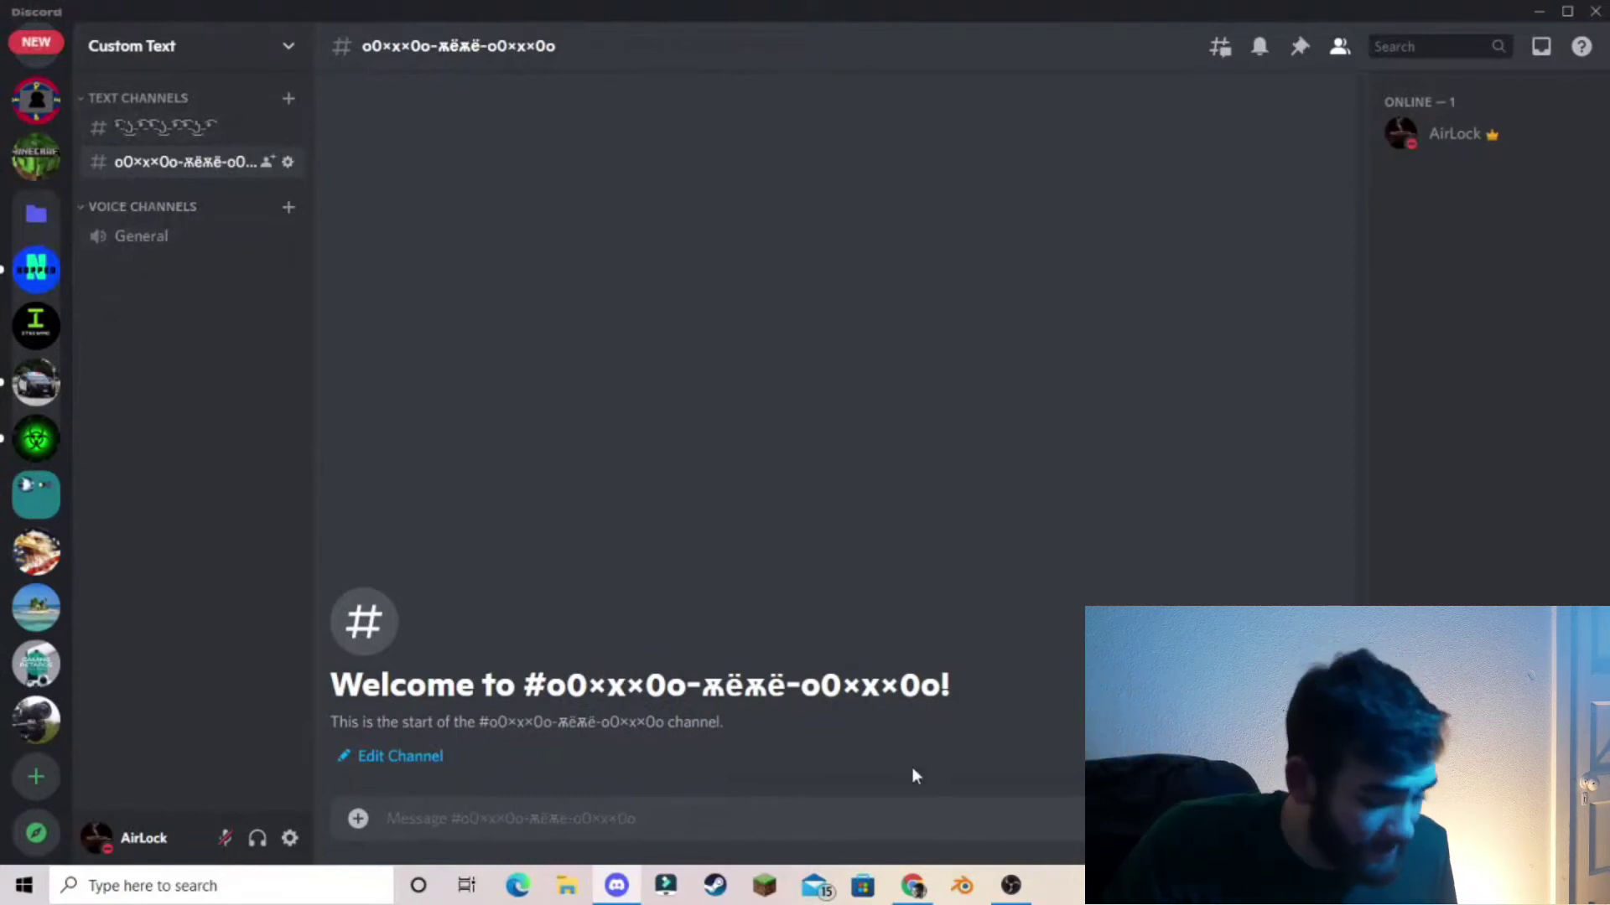
Step: Switch to Chrome, return to the Cool Symbols home page and look through its star, currency and bracket symbols
click(928, 901)
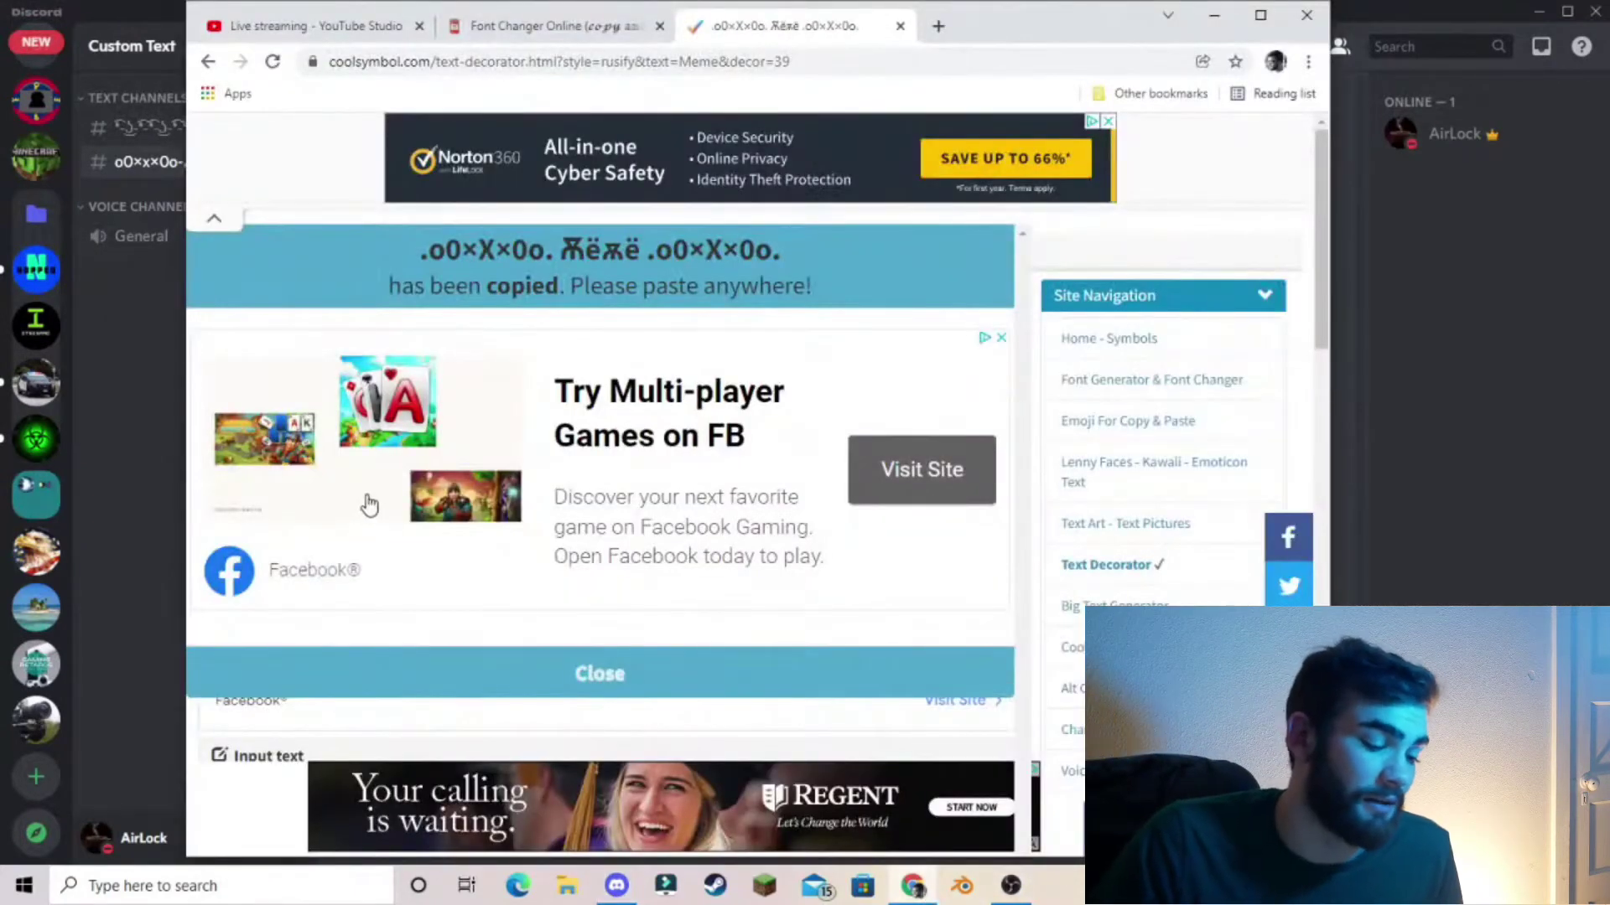
click(579, 673)
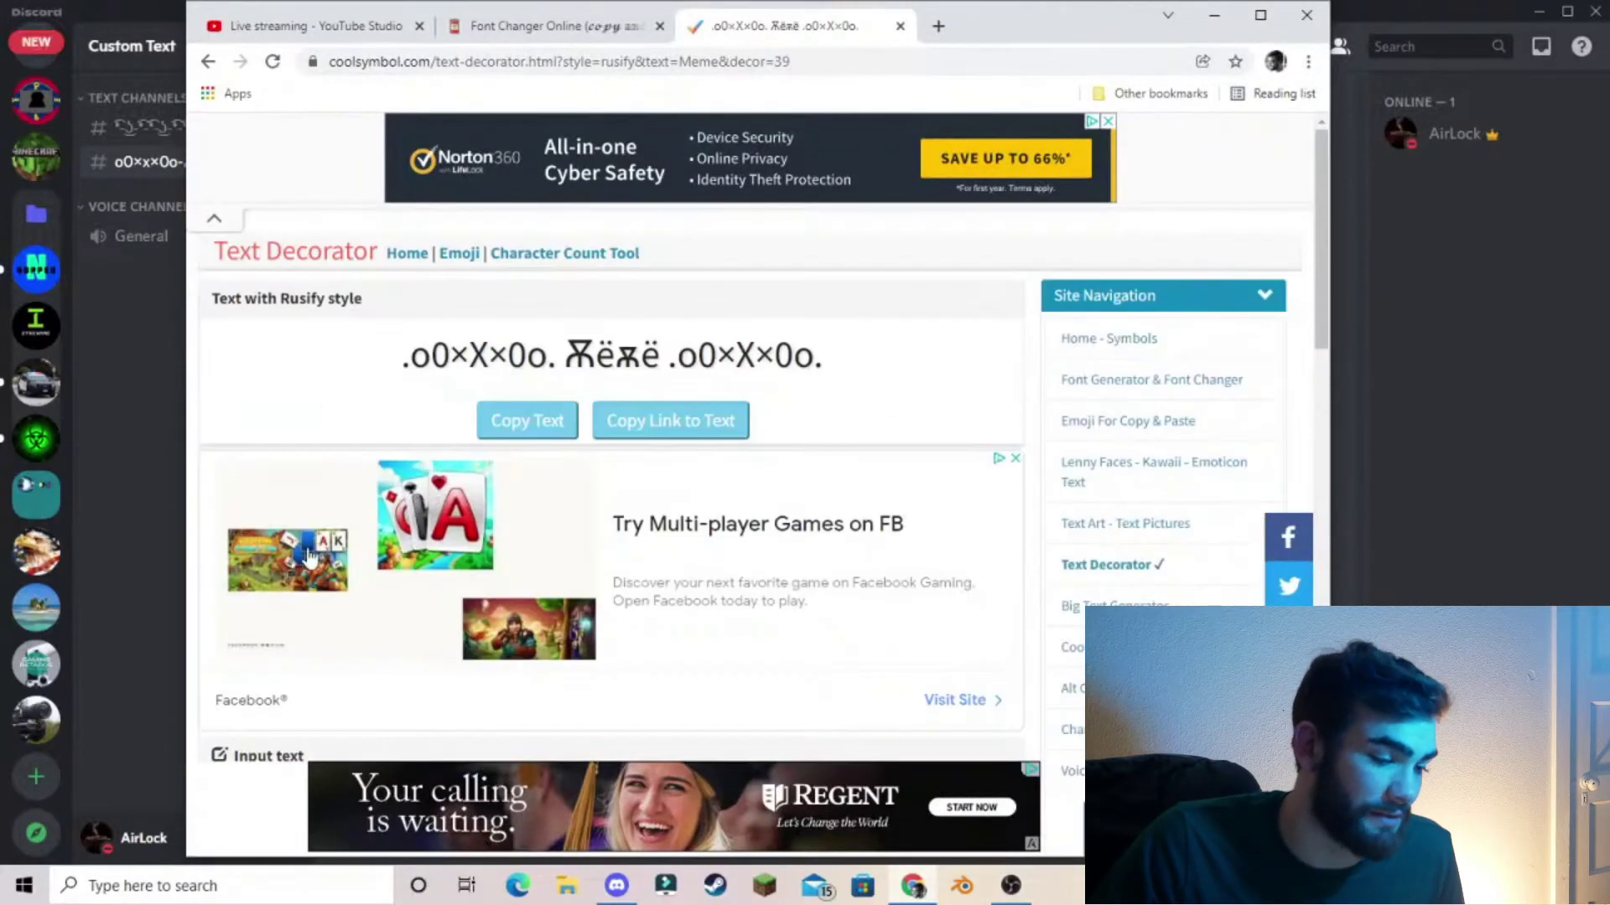
click(408, 256)
scroll(704, 600, down, 6)
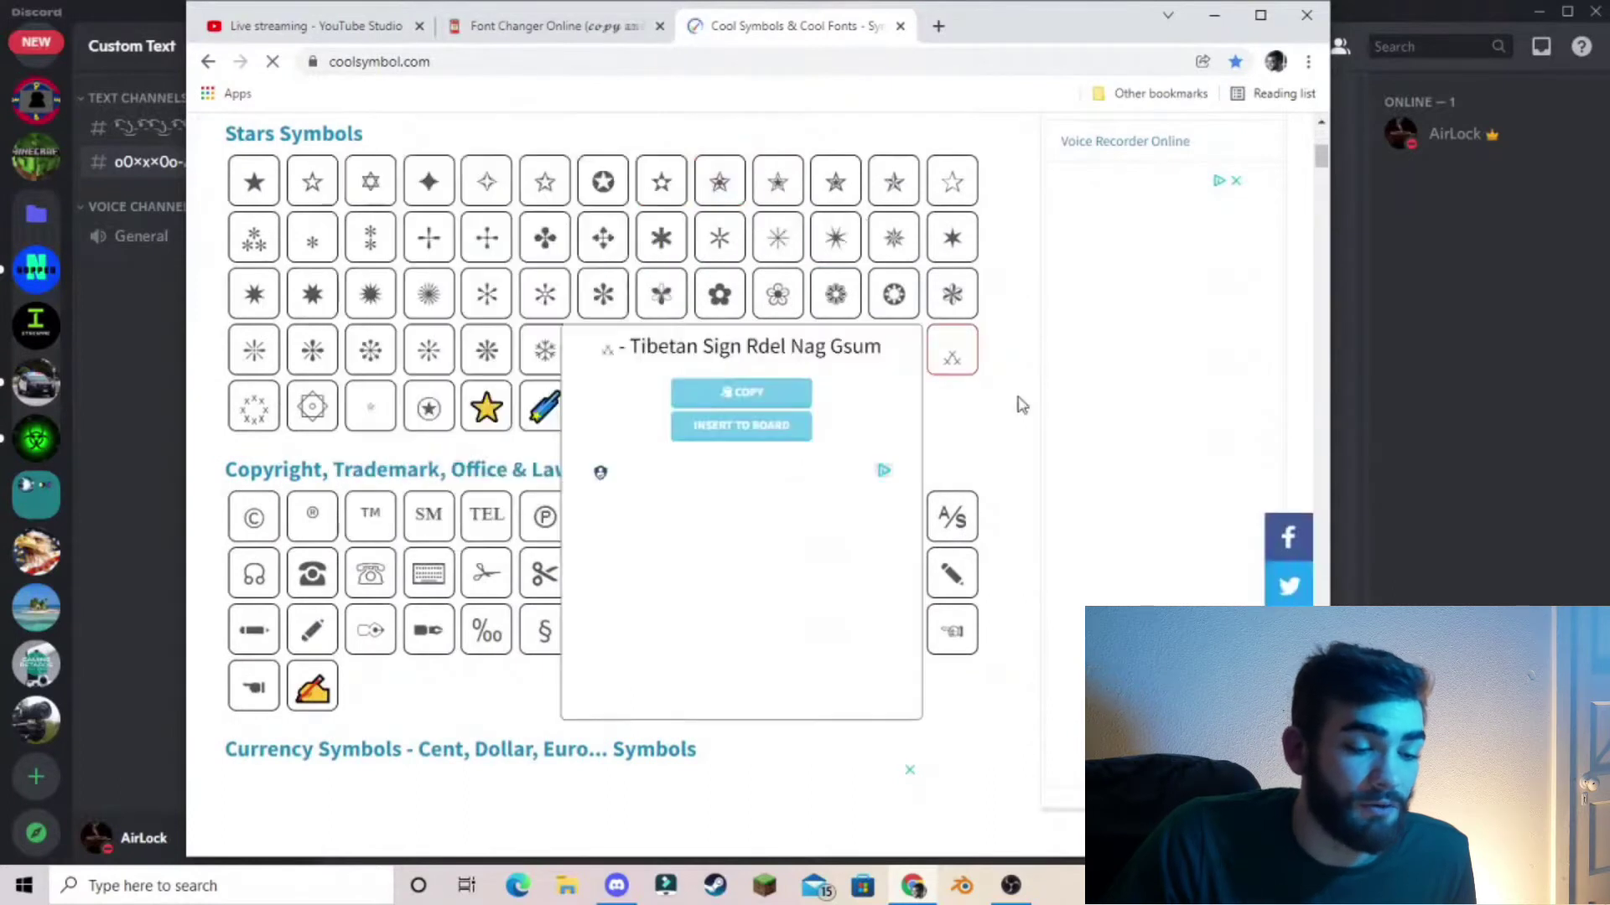
scroll(828, 263, down, 6)
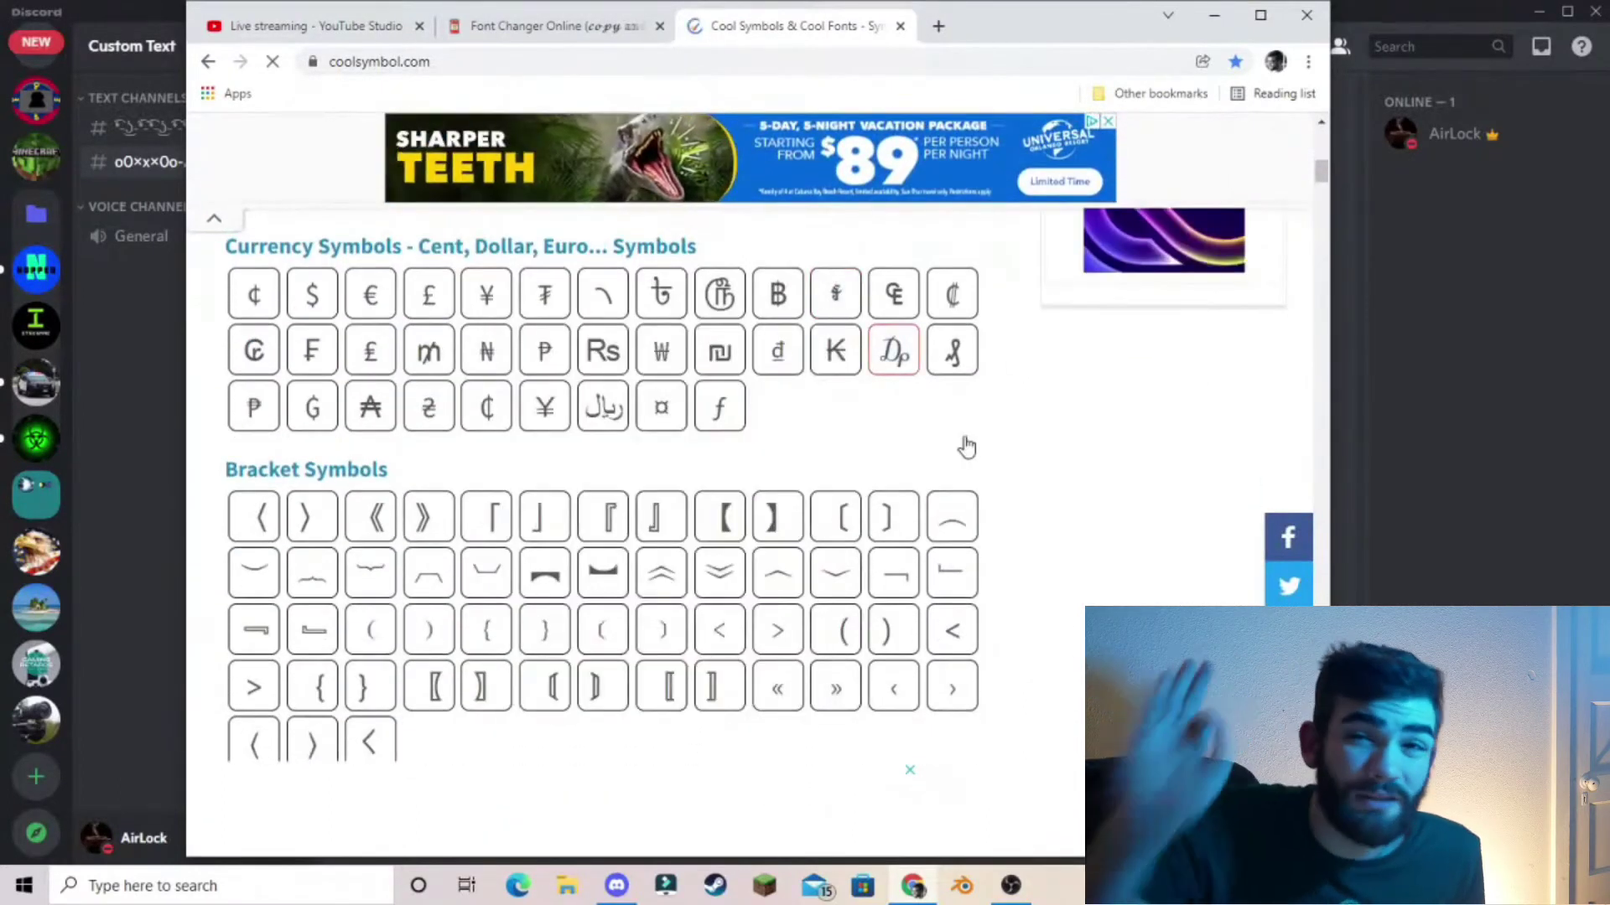
Step: Look through the arrow, maths, technical, music and weather symbols on the Cool Symbols home page
scroll(714, 577, down, 20)
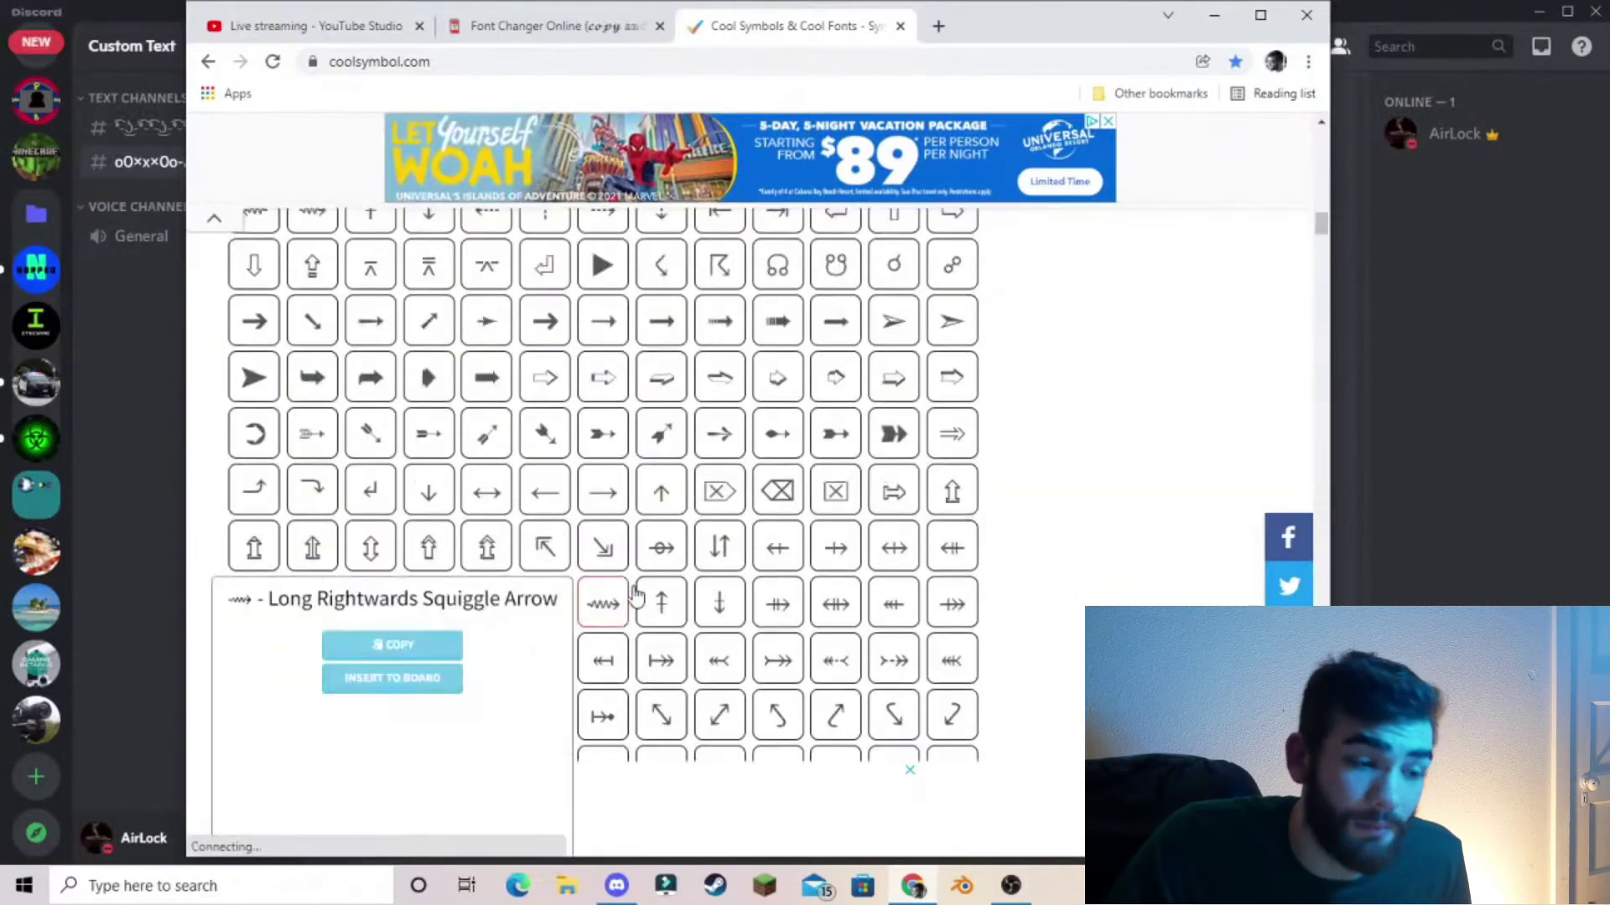
scroll(755, 595, down, 15)
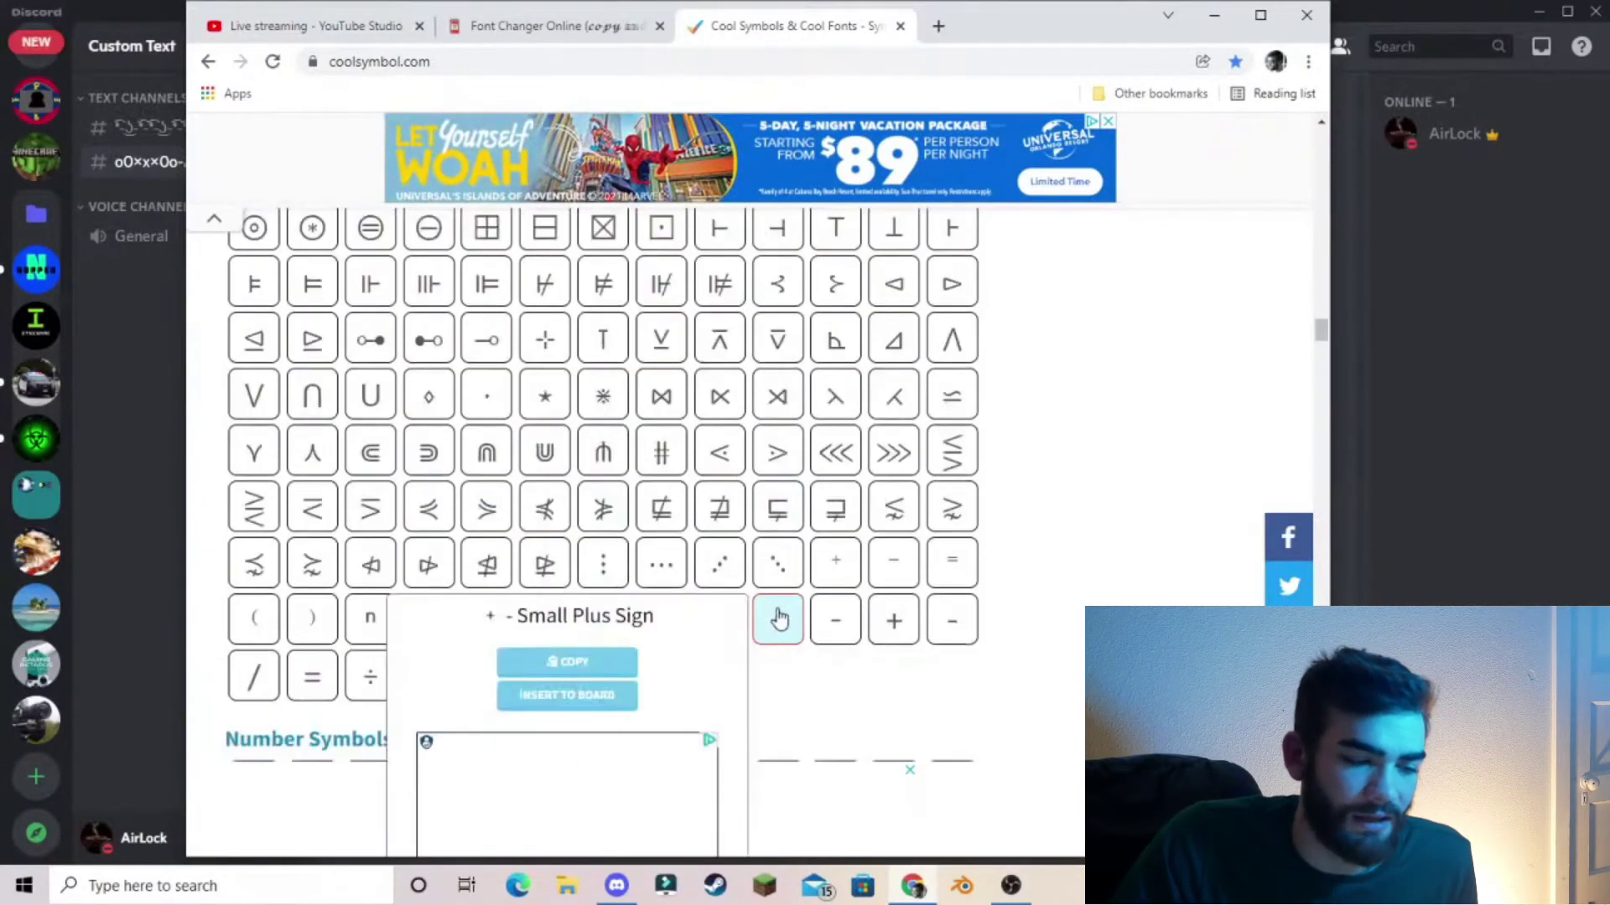
scroll(721, 596, down, 20)
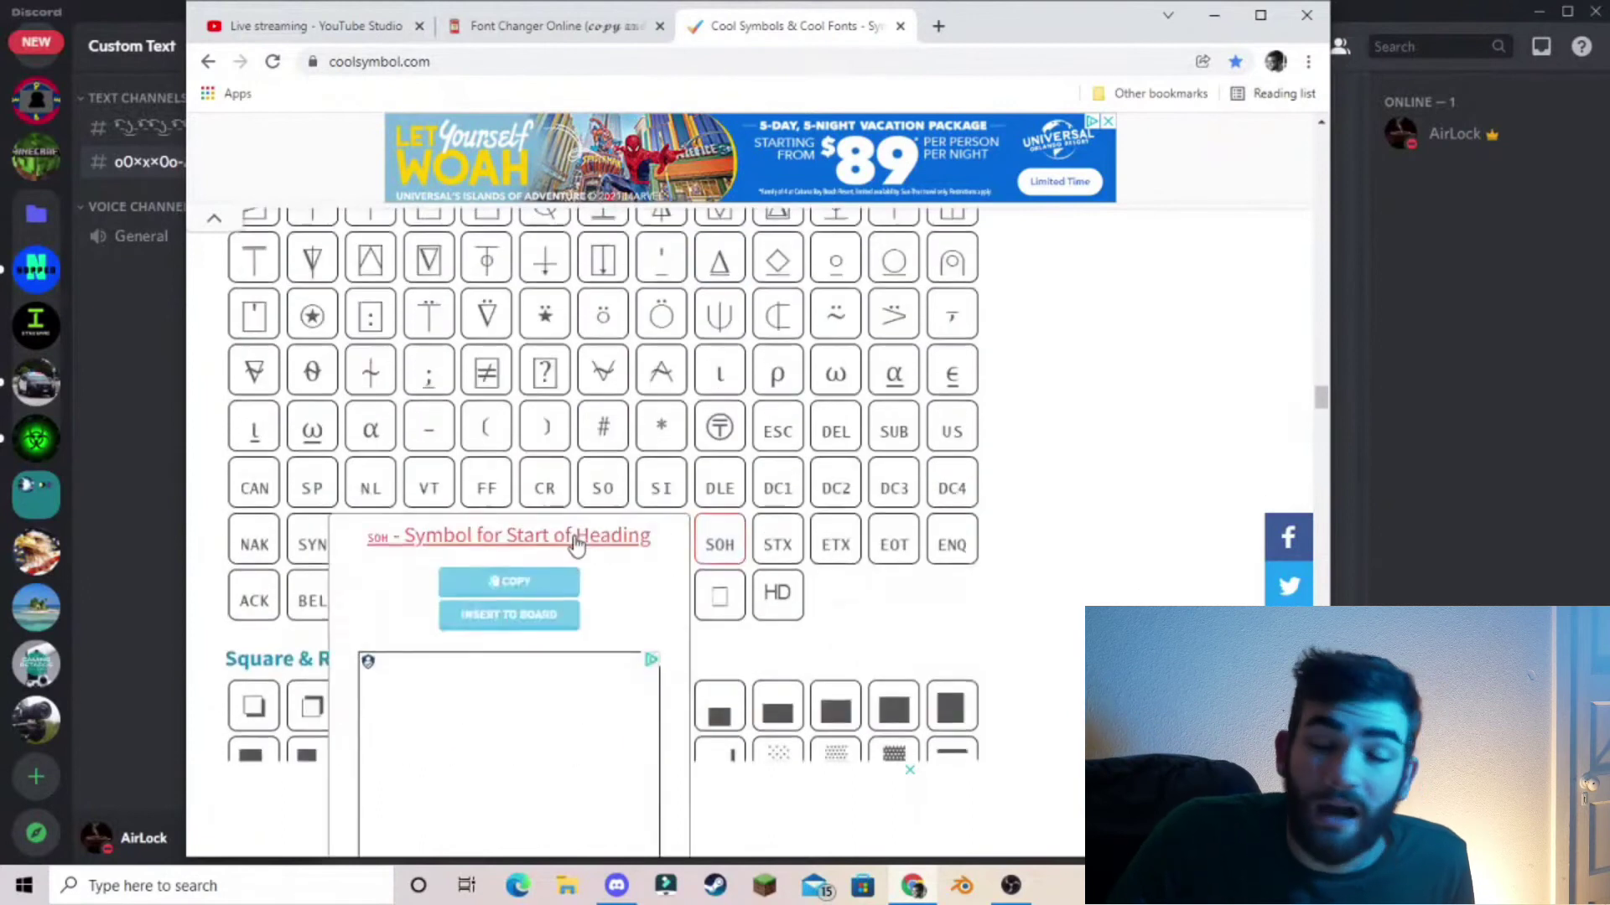
scroll(830, 553, up, 20)
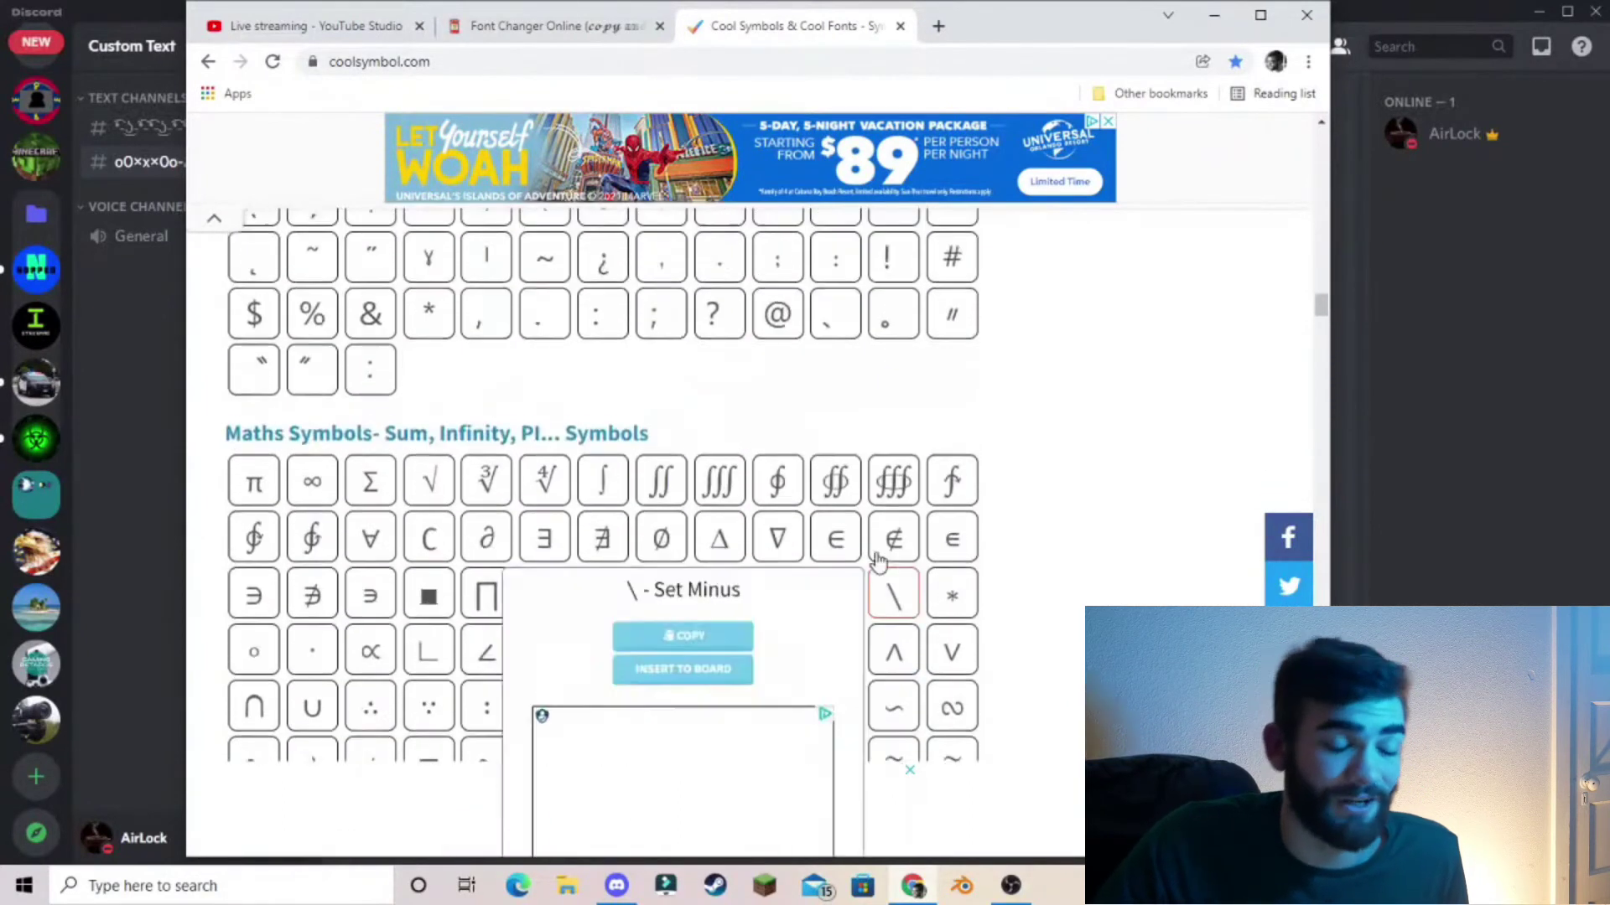
scroll(833, 455, down, 15)
scroll(755, 420, up, 5)
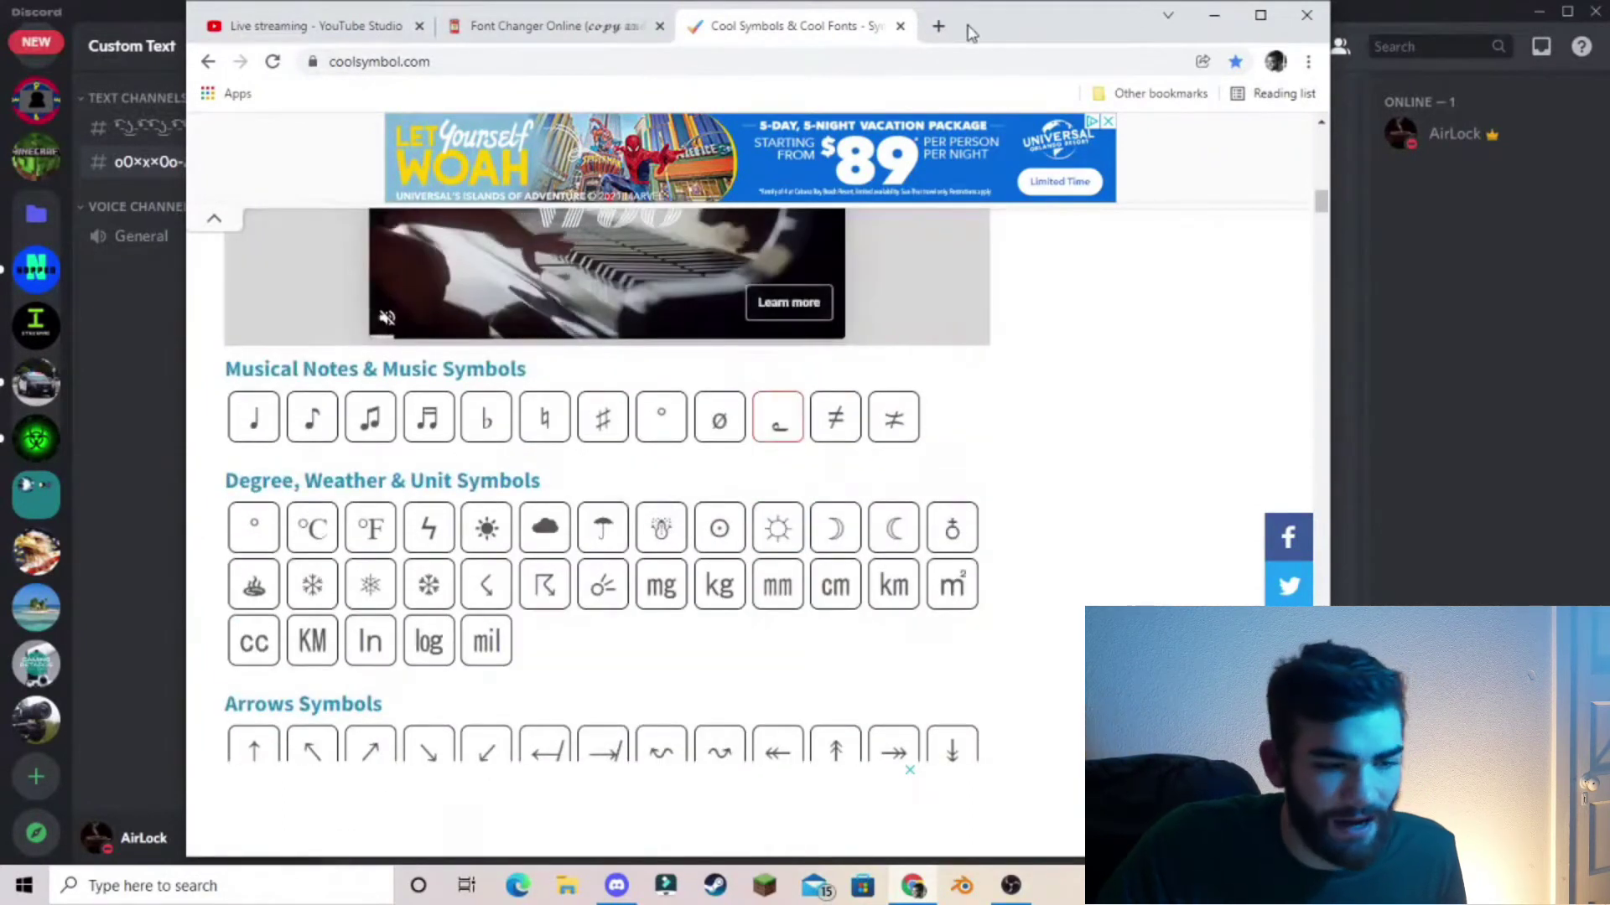
Step: Open the bookmarked Cool Symbols page of fsymbols.com in a new browser tab
click(940, 26)
click(1128, 95)
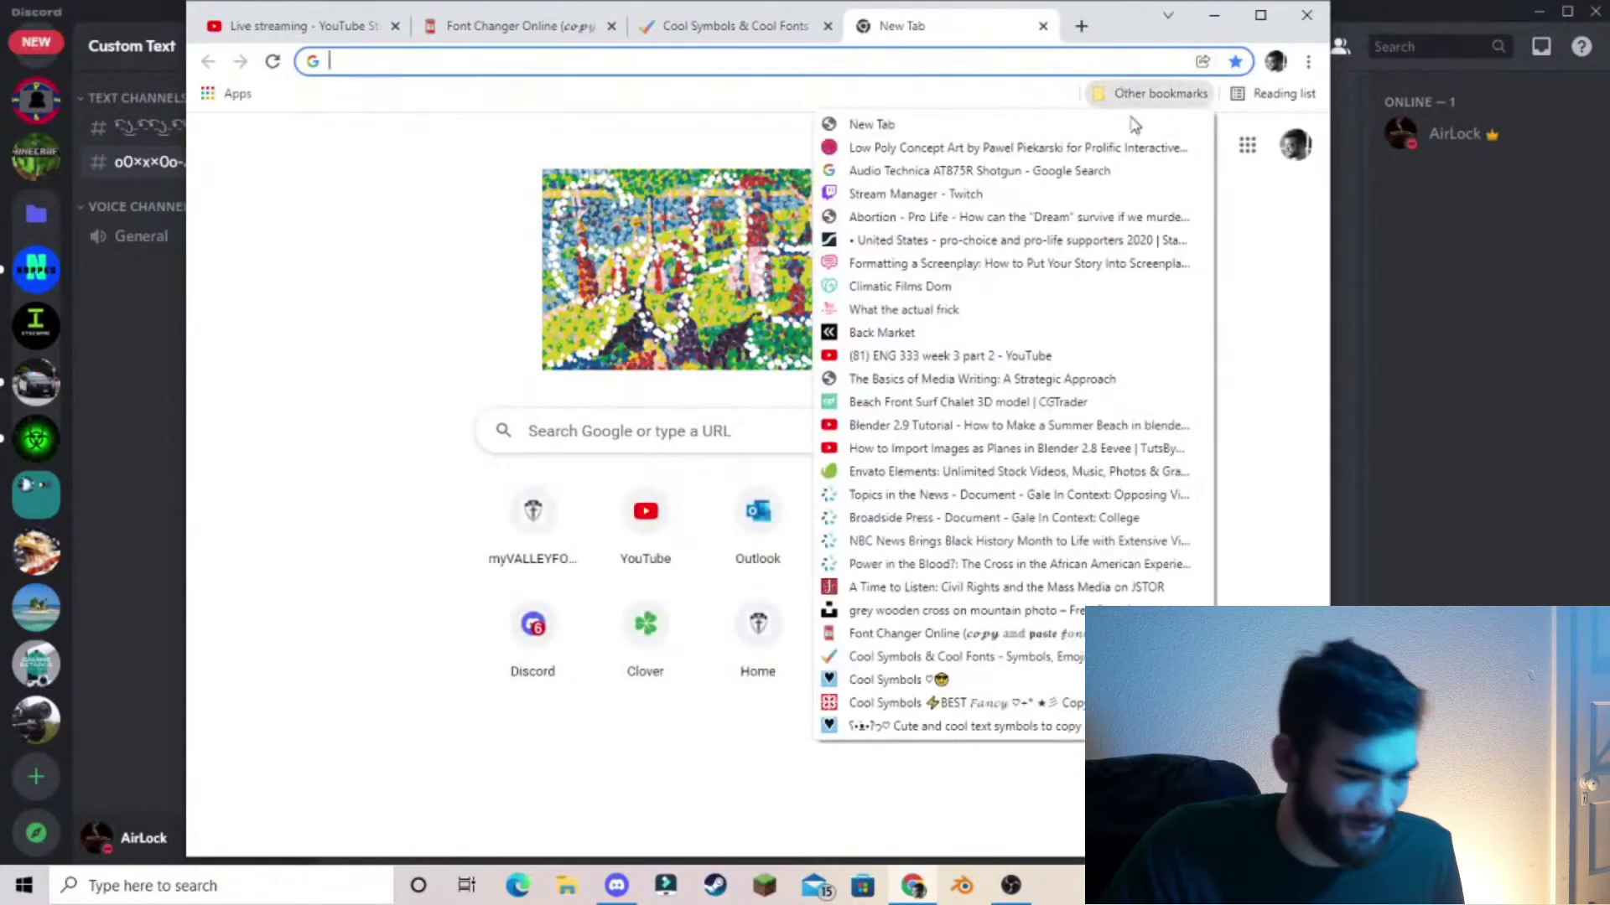
click(887, 679)
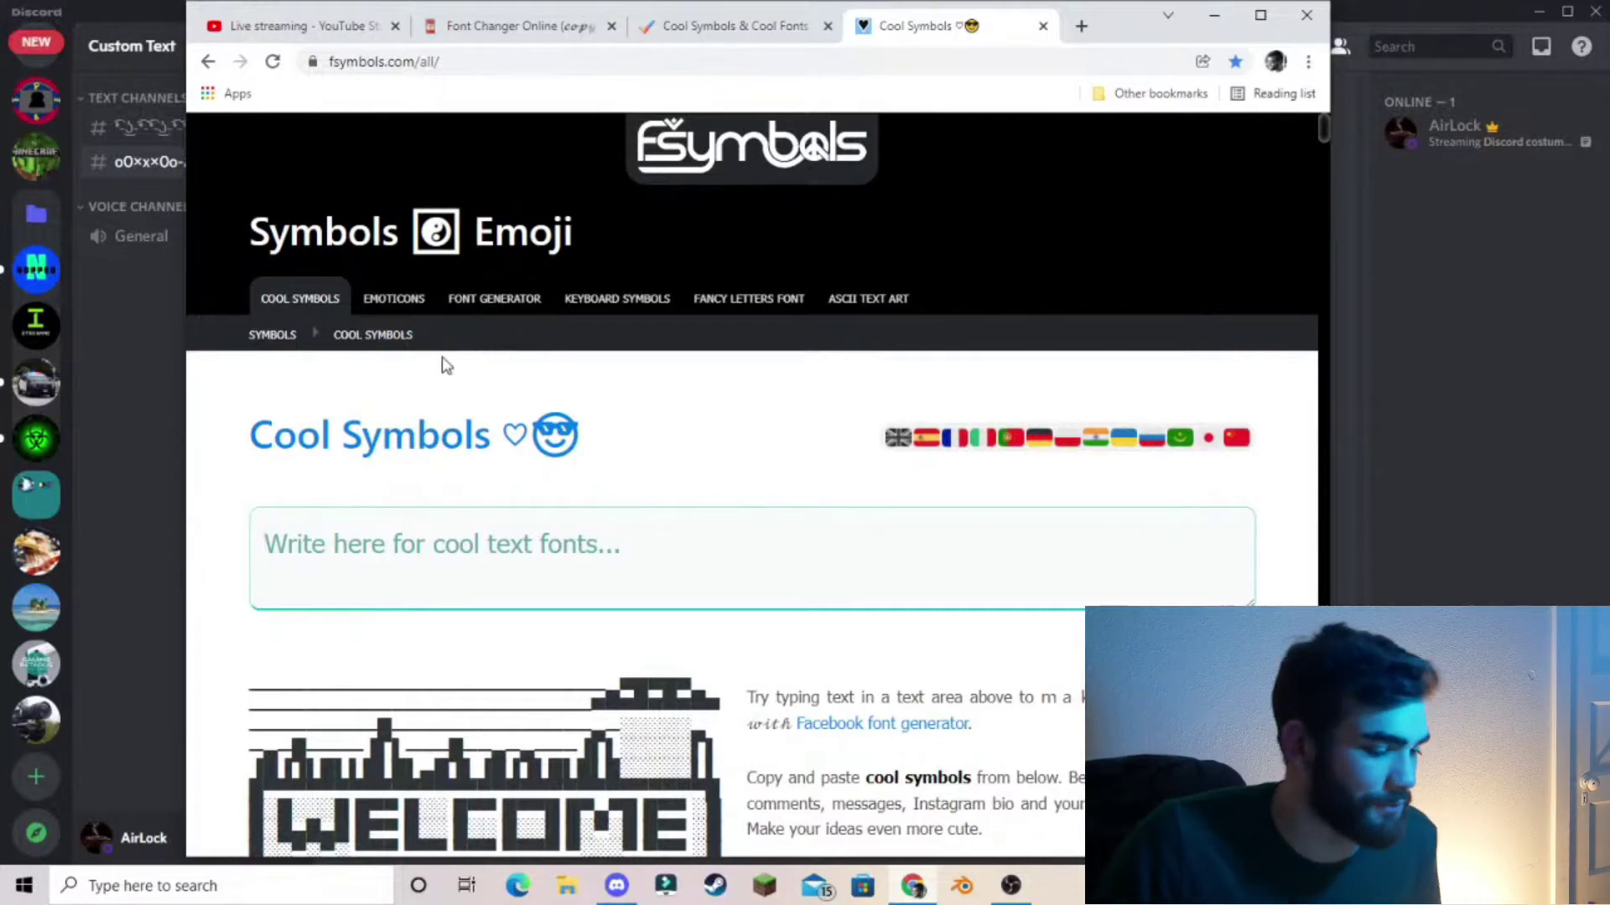
Step: Find the face builder below the emoji categories, give the face the ‿ smile mouth and copy it
scroll(496, 521, down, 6)
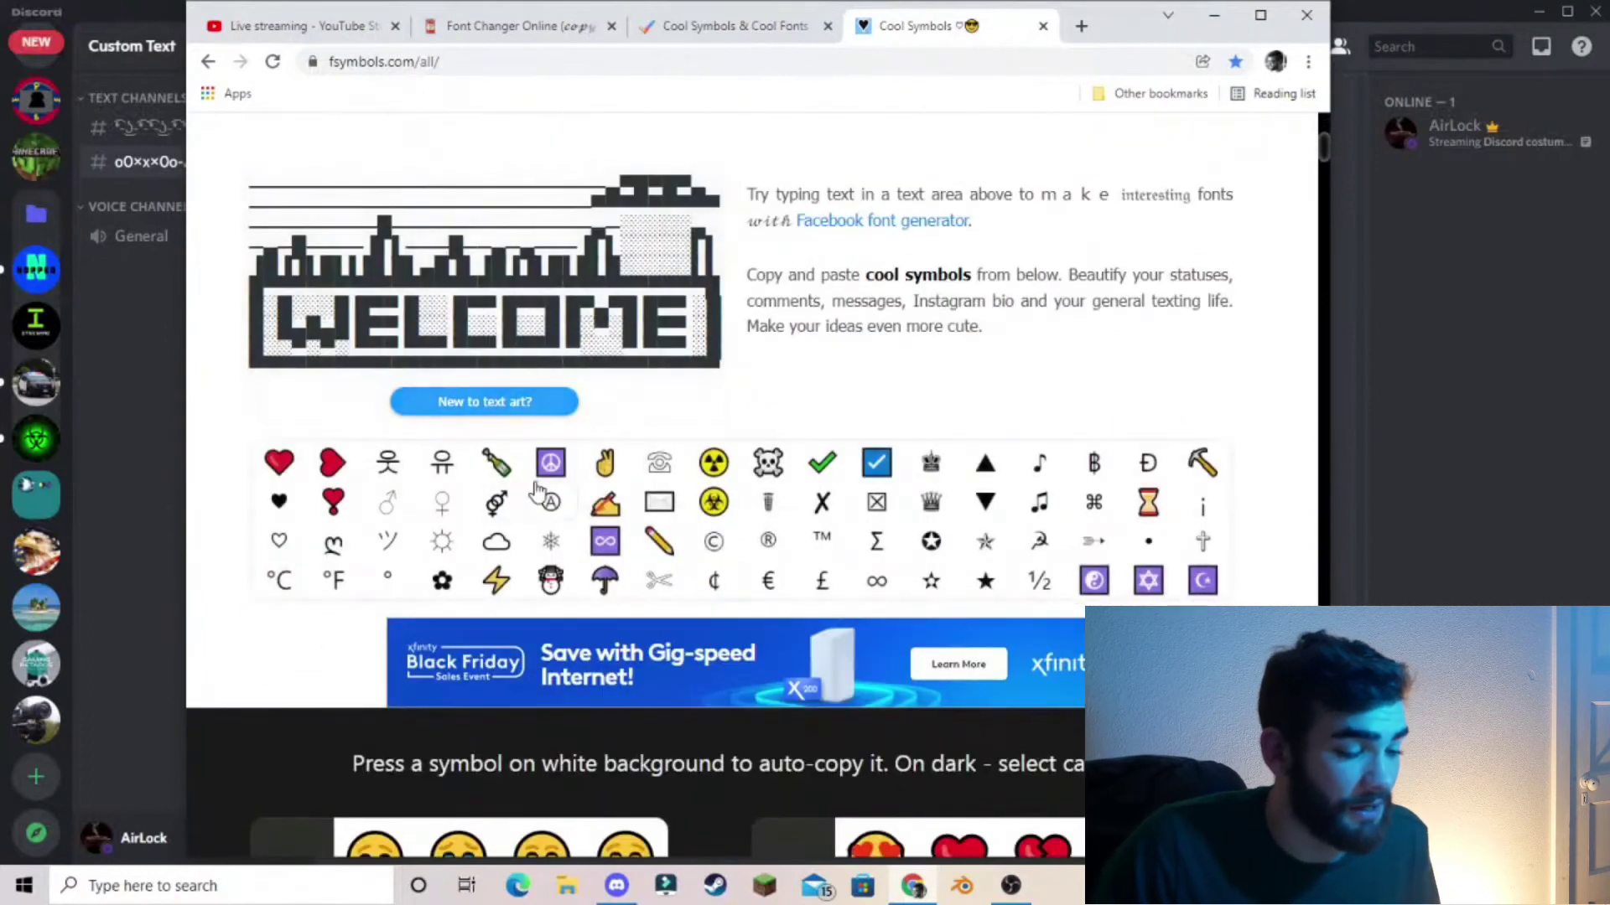
scroll(571, 491, down, 7)
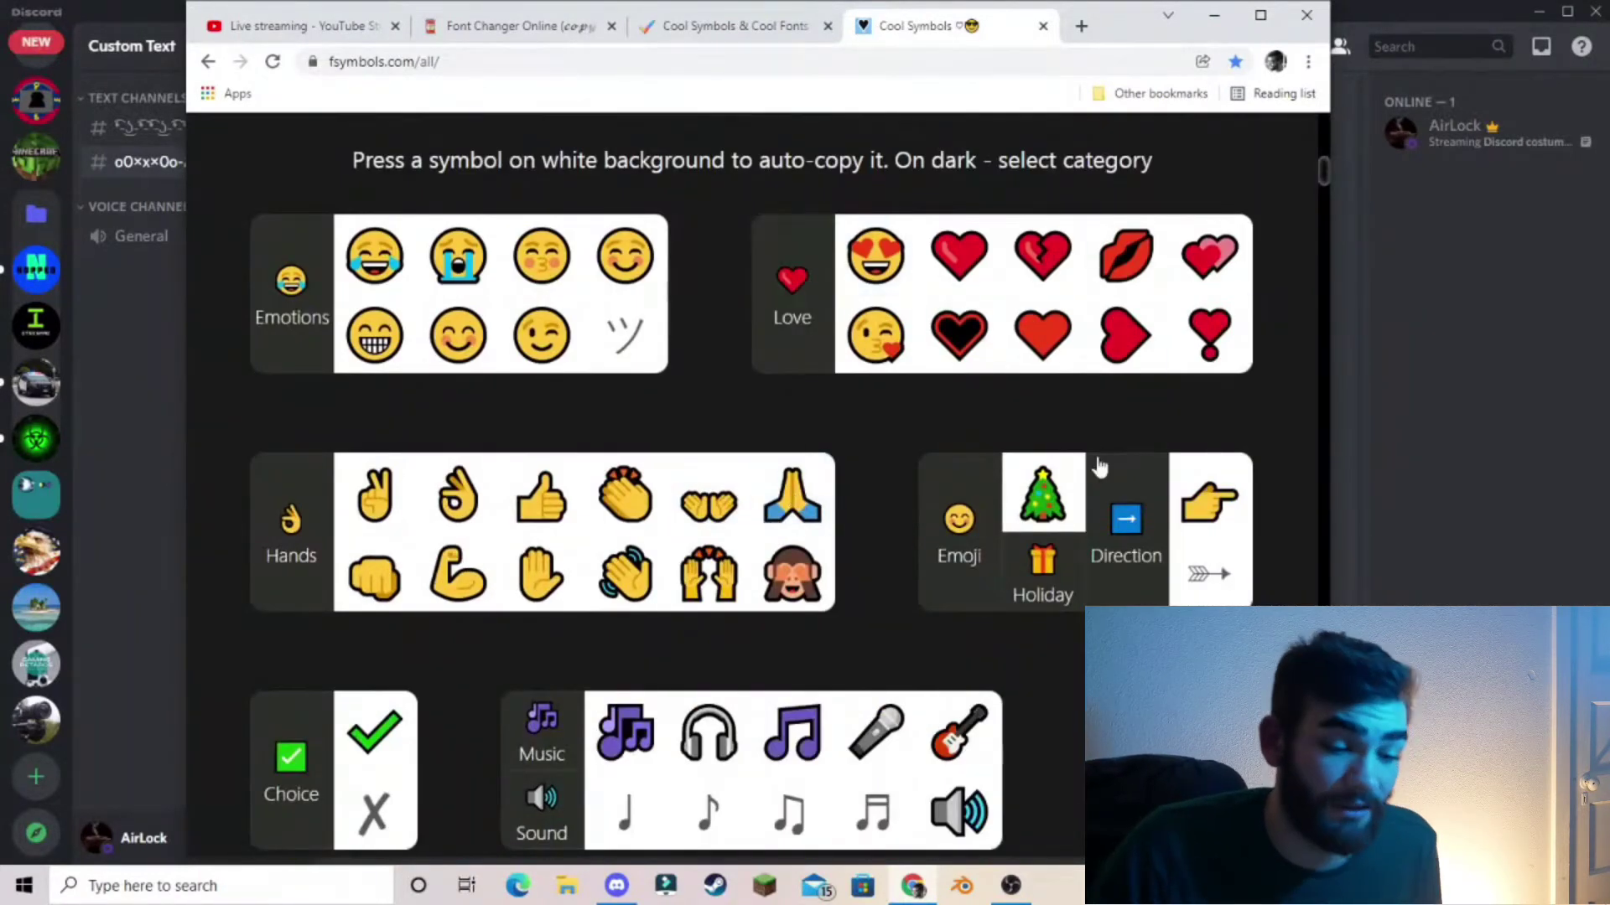
scroll(1099, 467, down, 20)
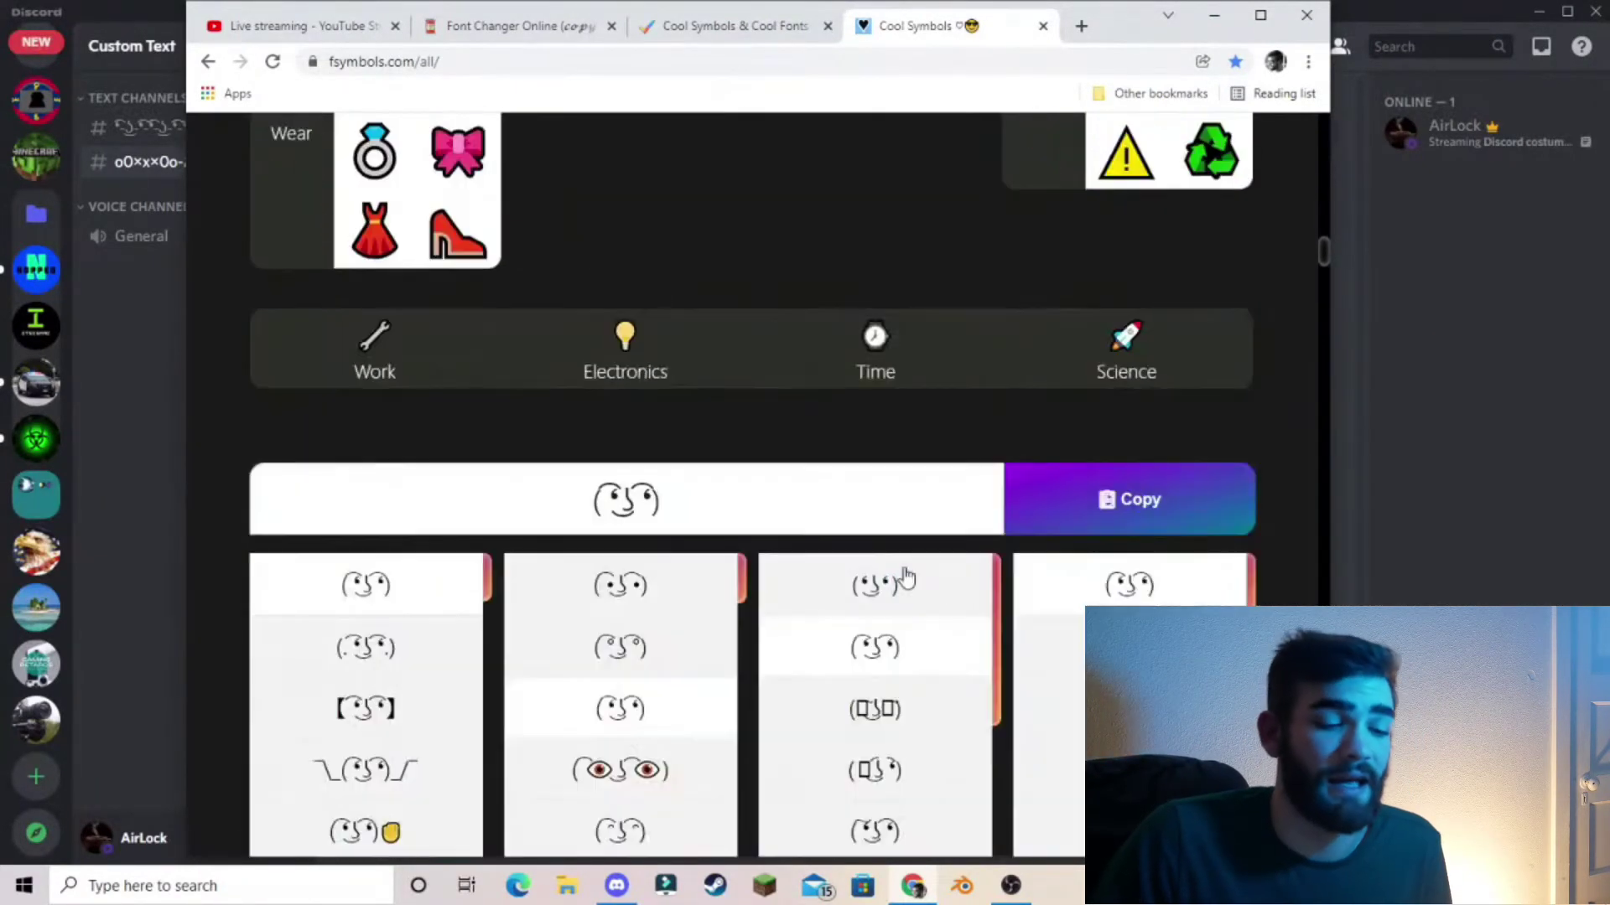
scroll(749, 570, down, 7)
scroll(767, 394, up, 5)
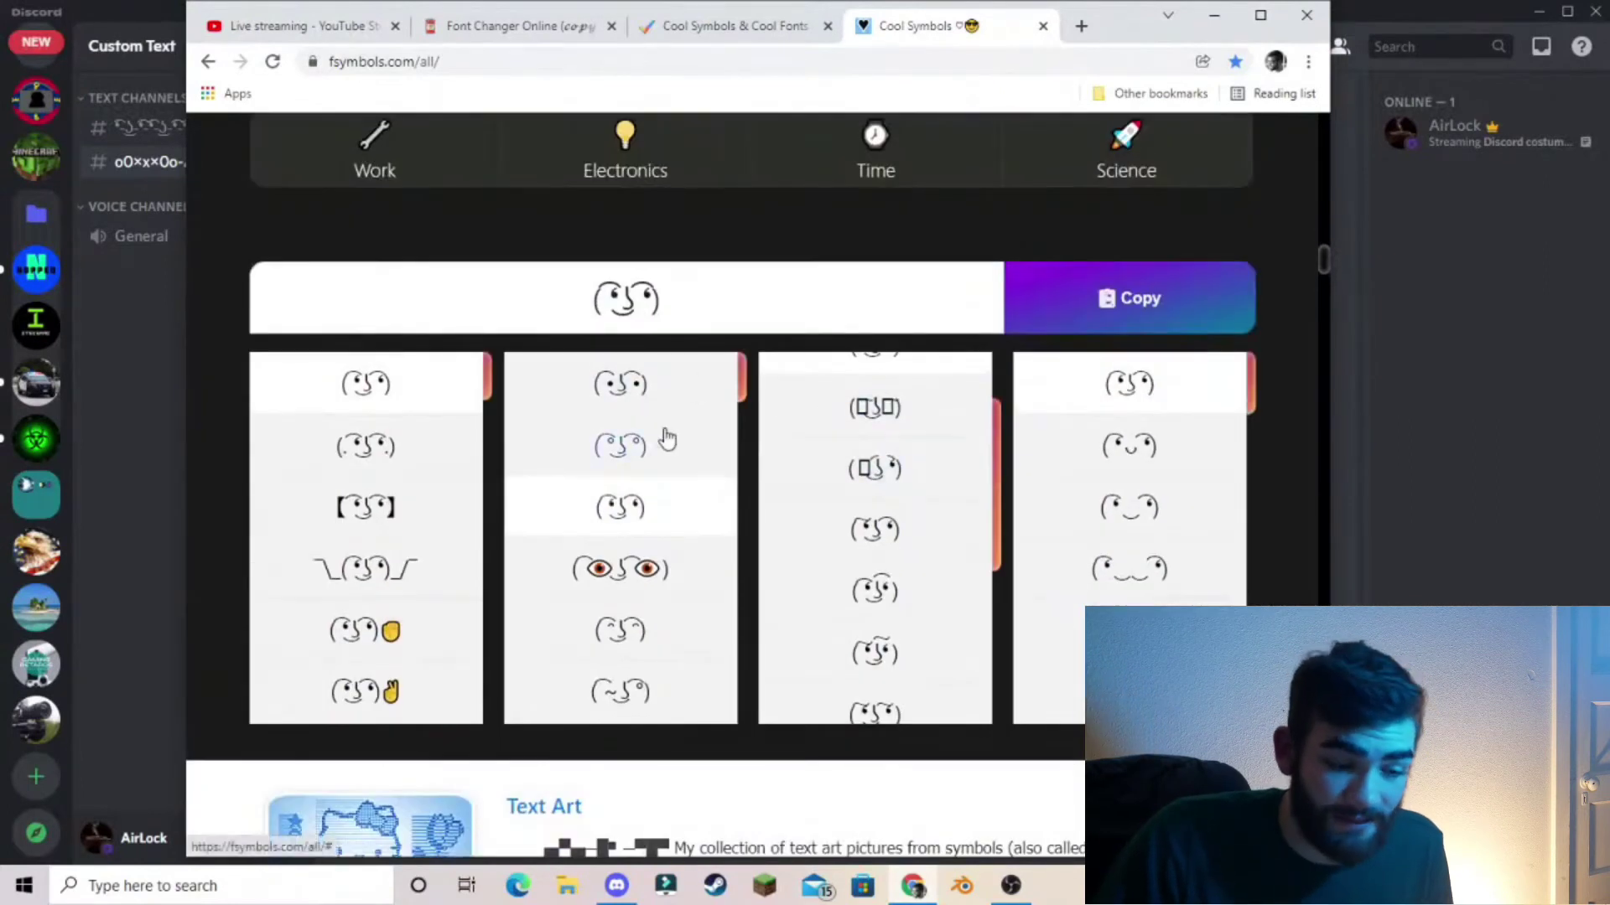
click(1134, 501)
click(1026, 300)
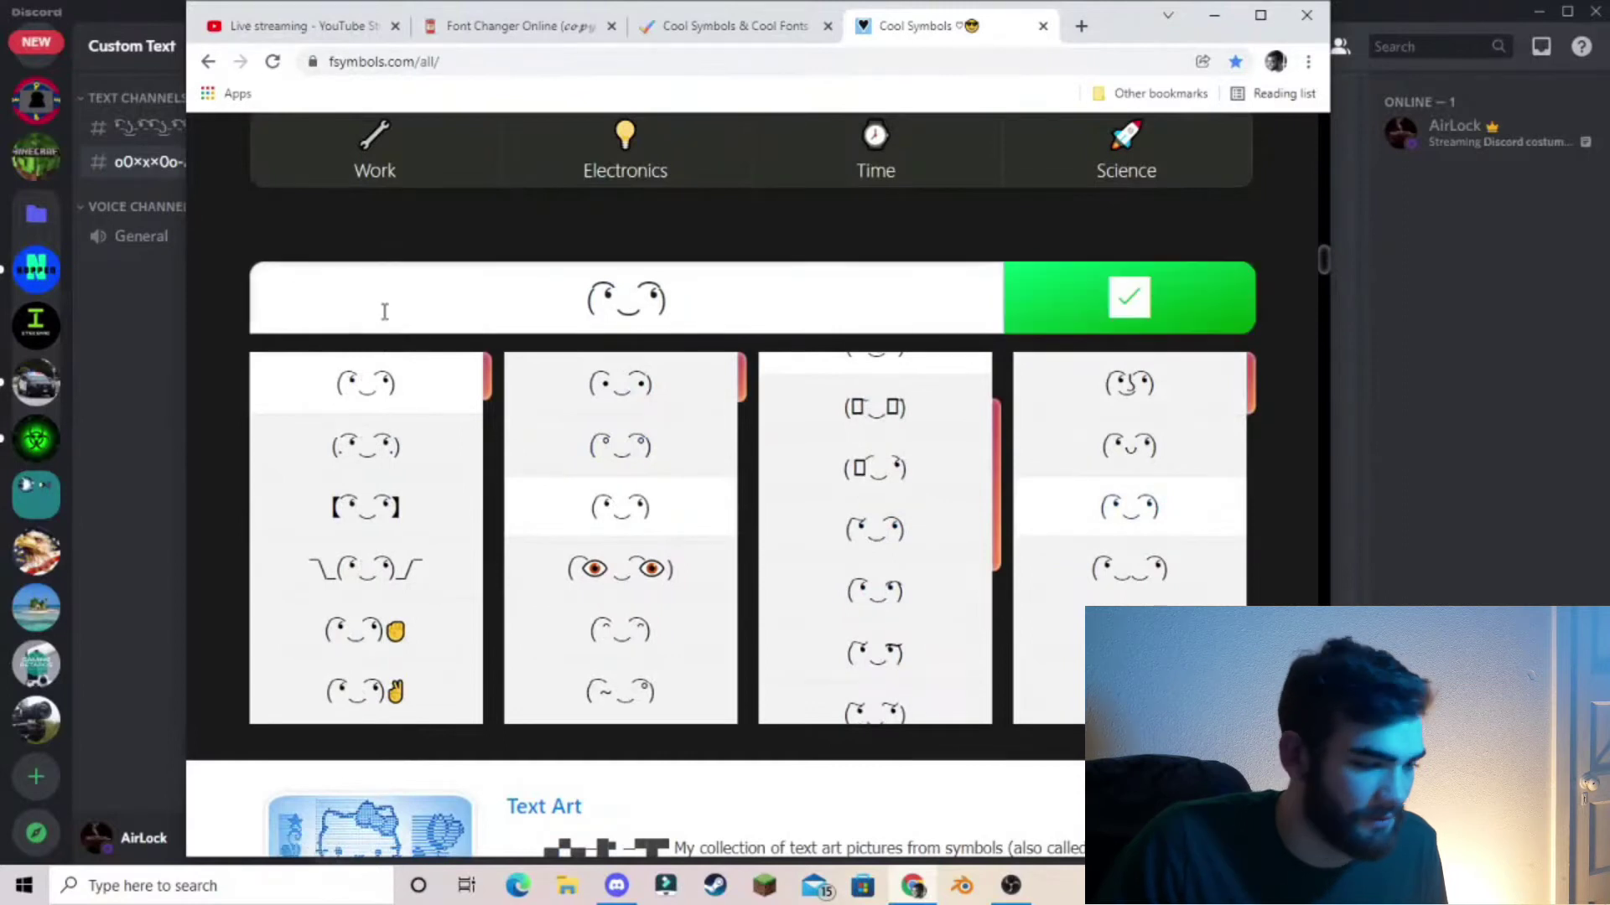
Step: Switch to Discord, rename the o0×x×0o channel to meme- followed by the copied smiling face, and save the change
click(123, 324)
right_click(176, 160)
click(254, 314)
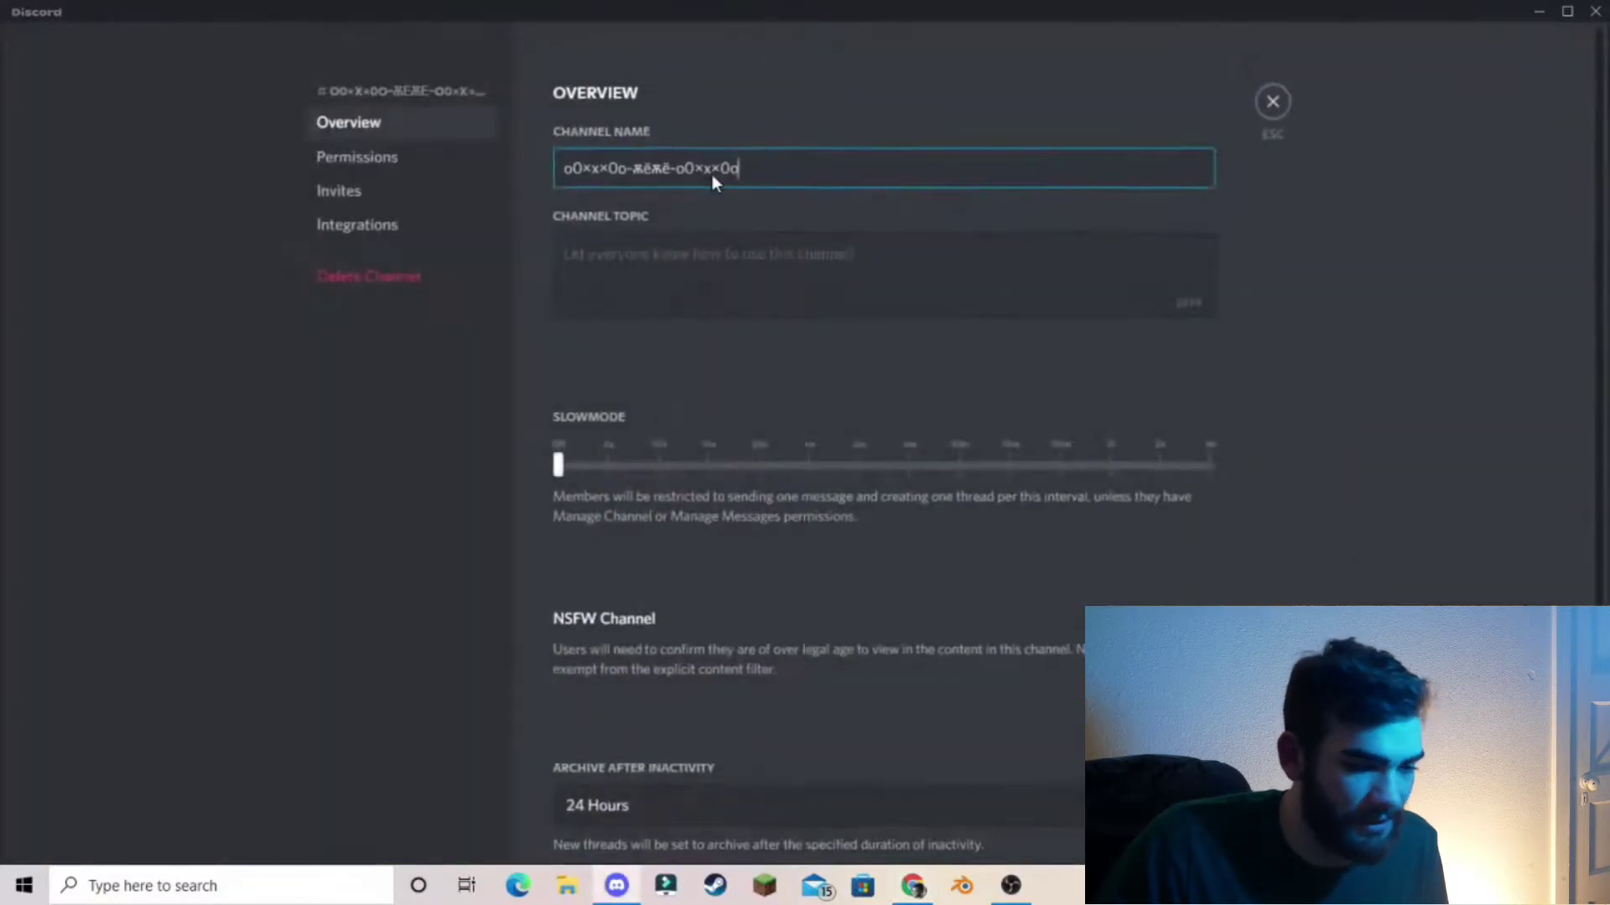
drag(769, 160, 481, 151)
key(BackSpace)
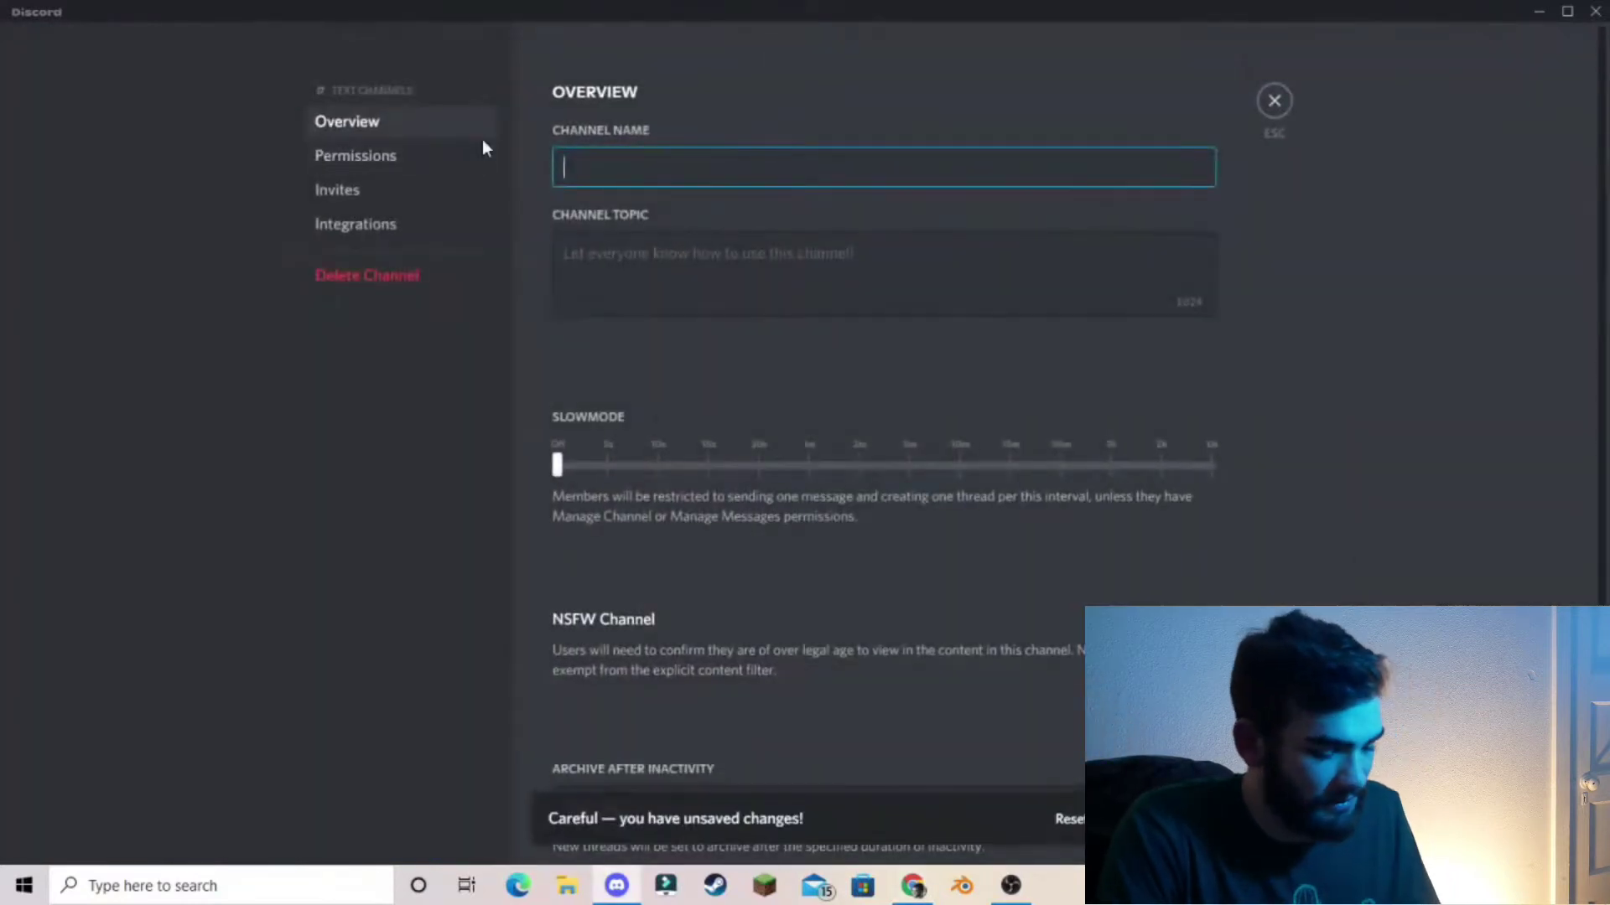
text(meme-)
right_click(634, 165)
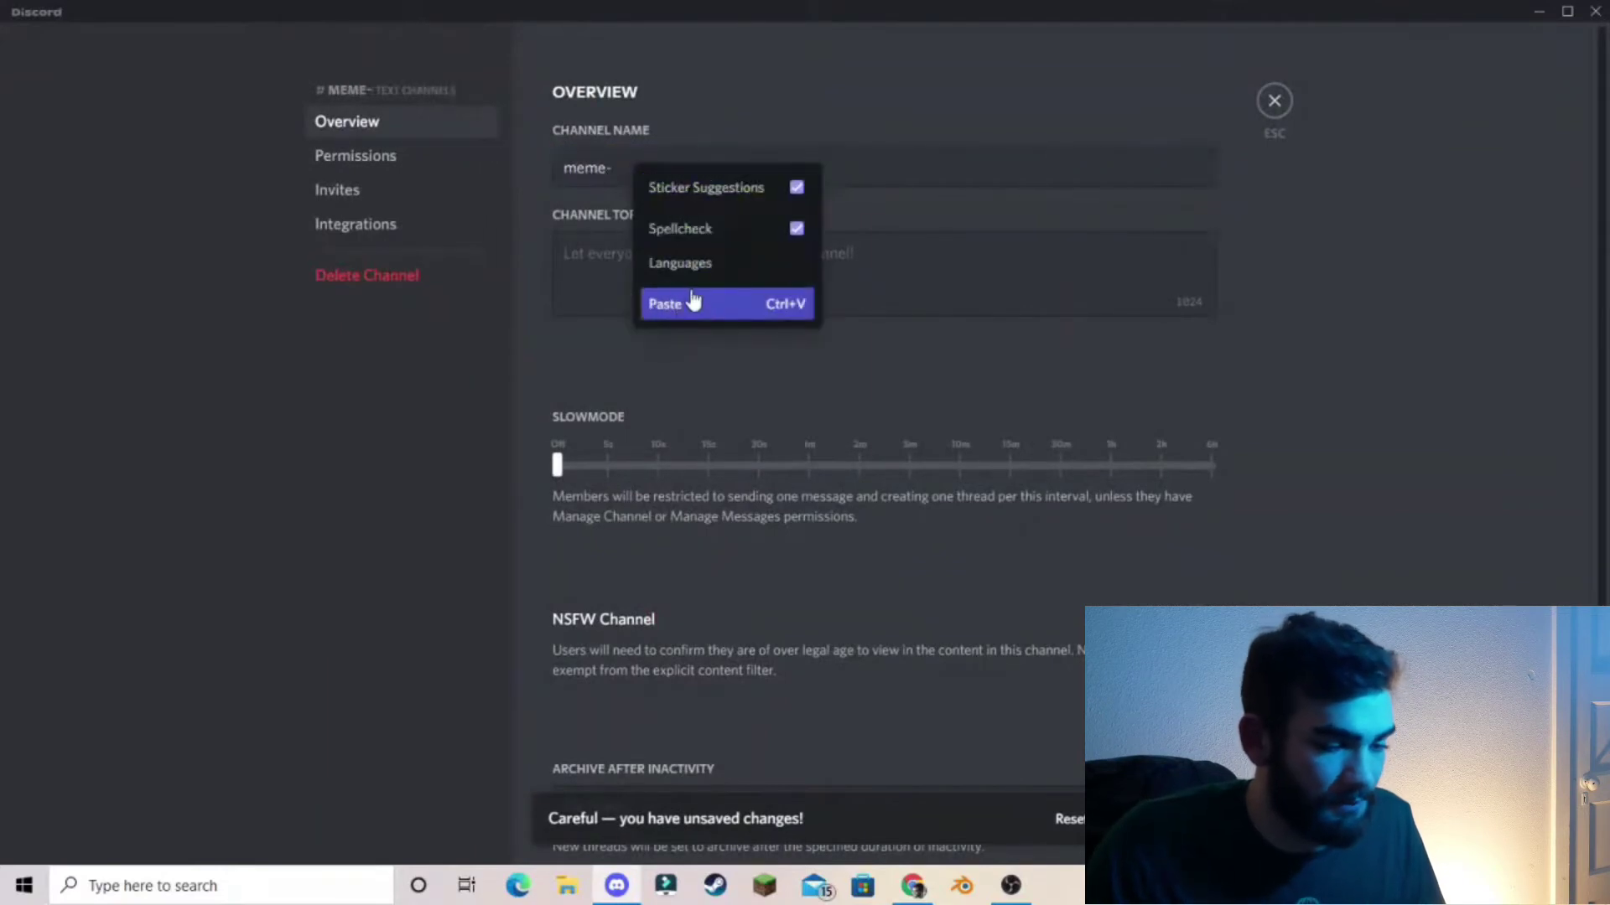
click(693, 302)
click(1178, 819)
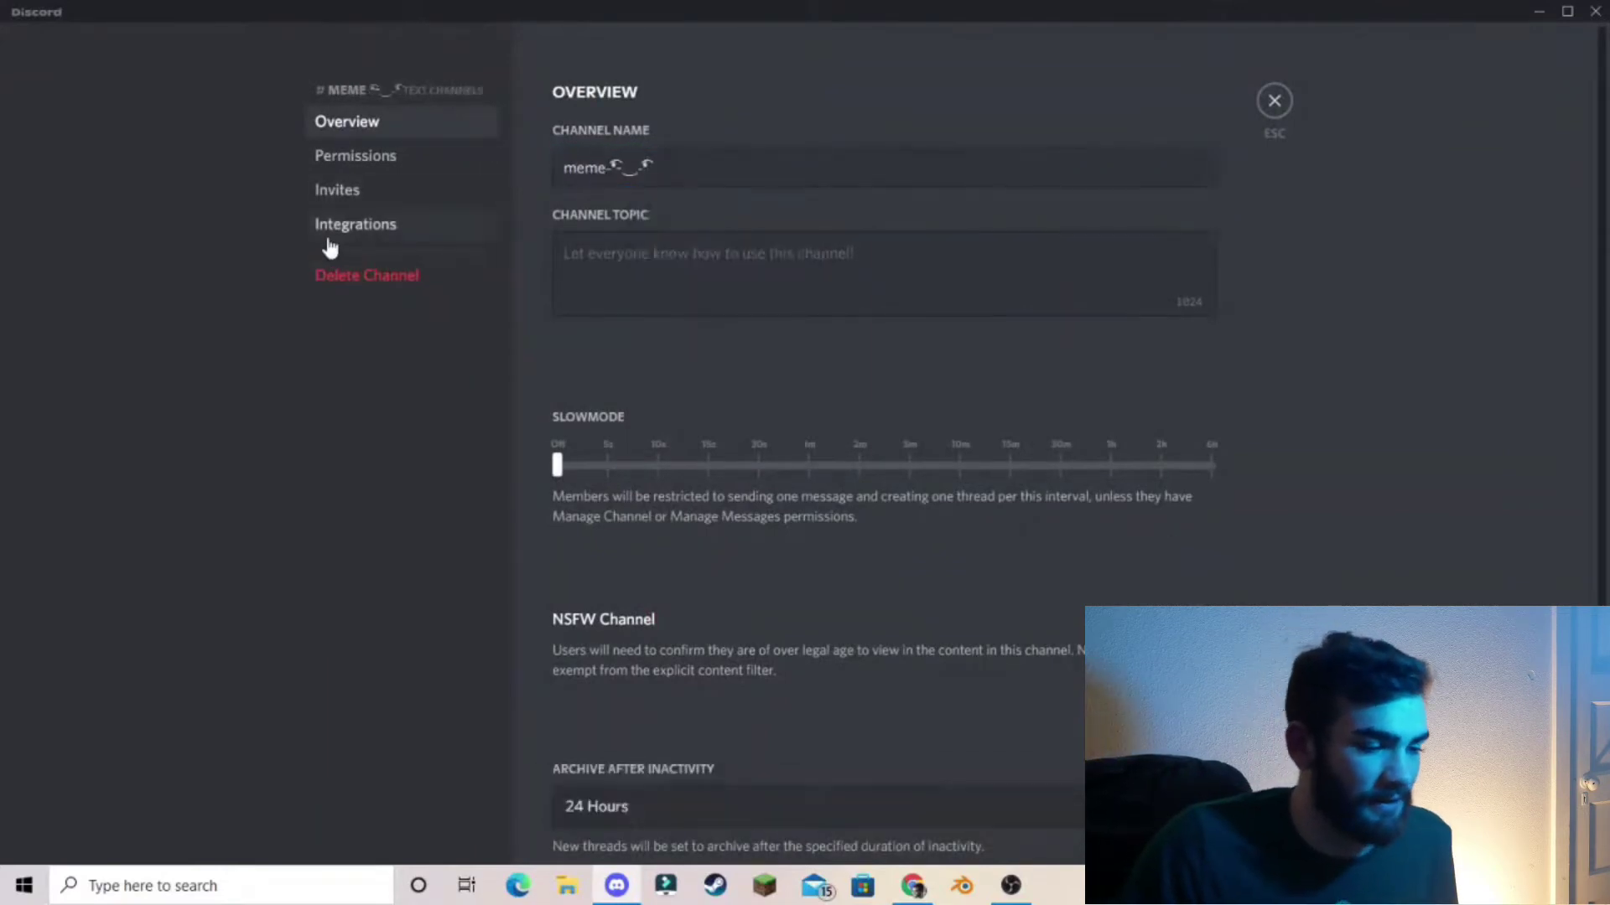
key(Escape)
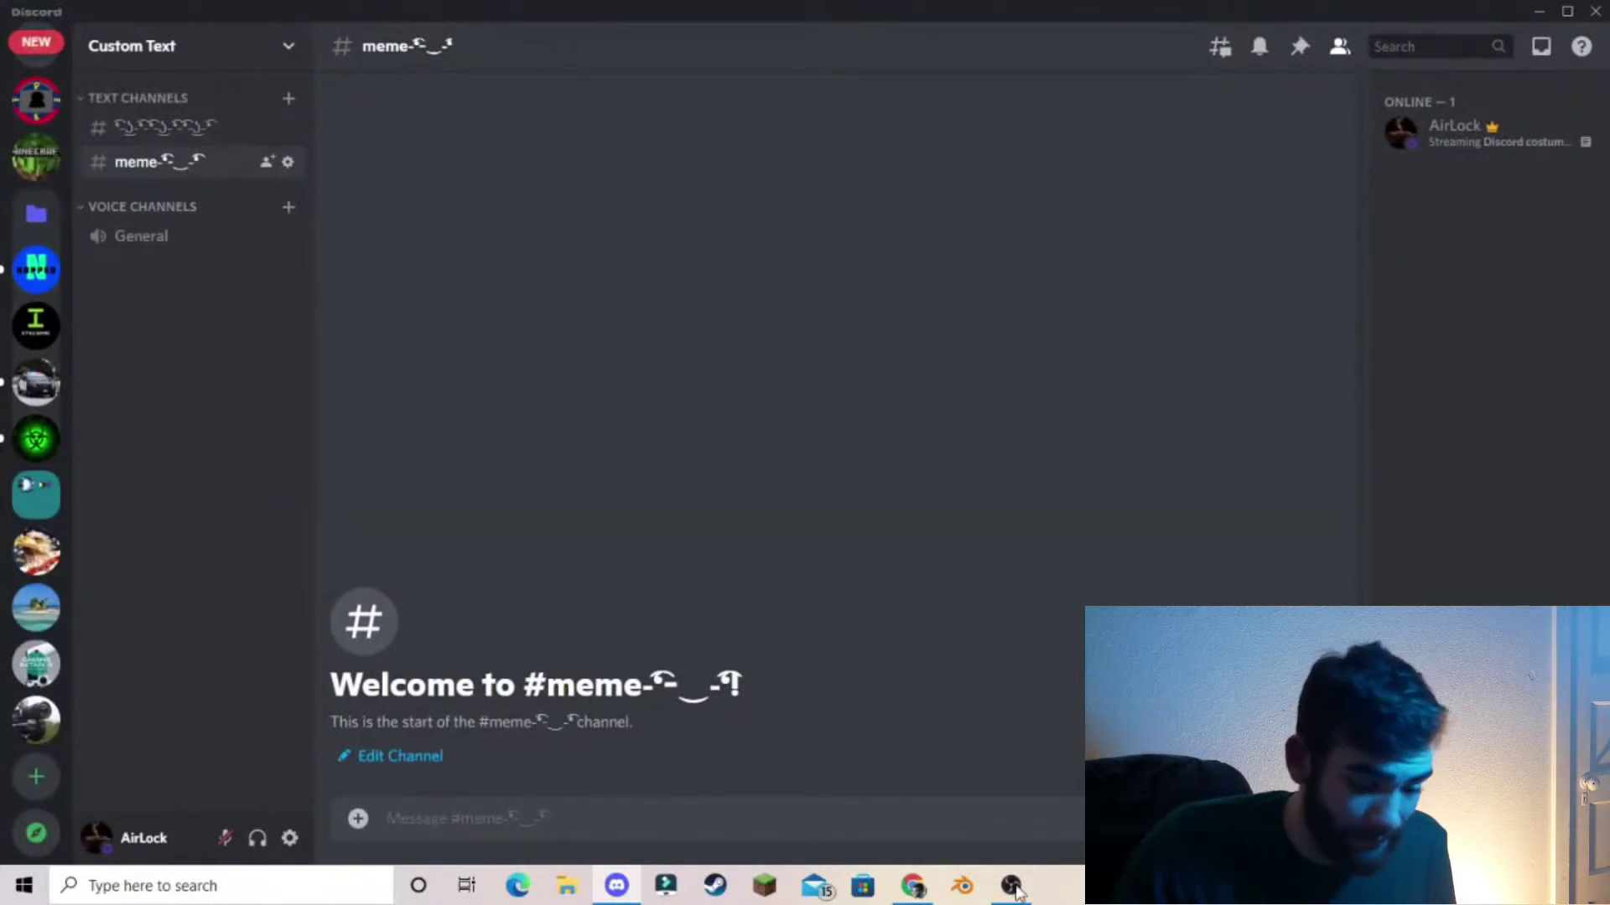
Step: Switch to Chrome, look through the symbol topics on fsymbols, and open the Lenny Face generator, closing the ad
click(894, 893)
scroll(620, 545, down, 2)
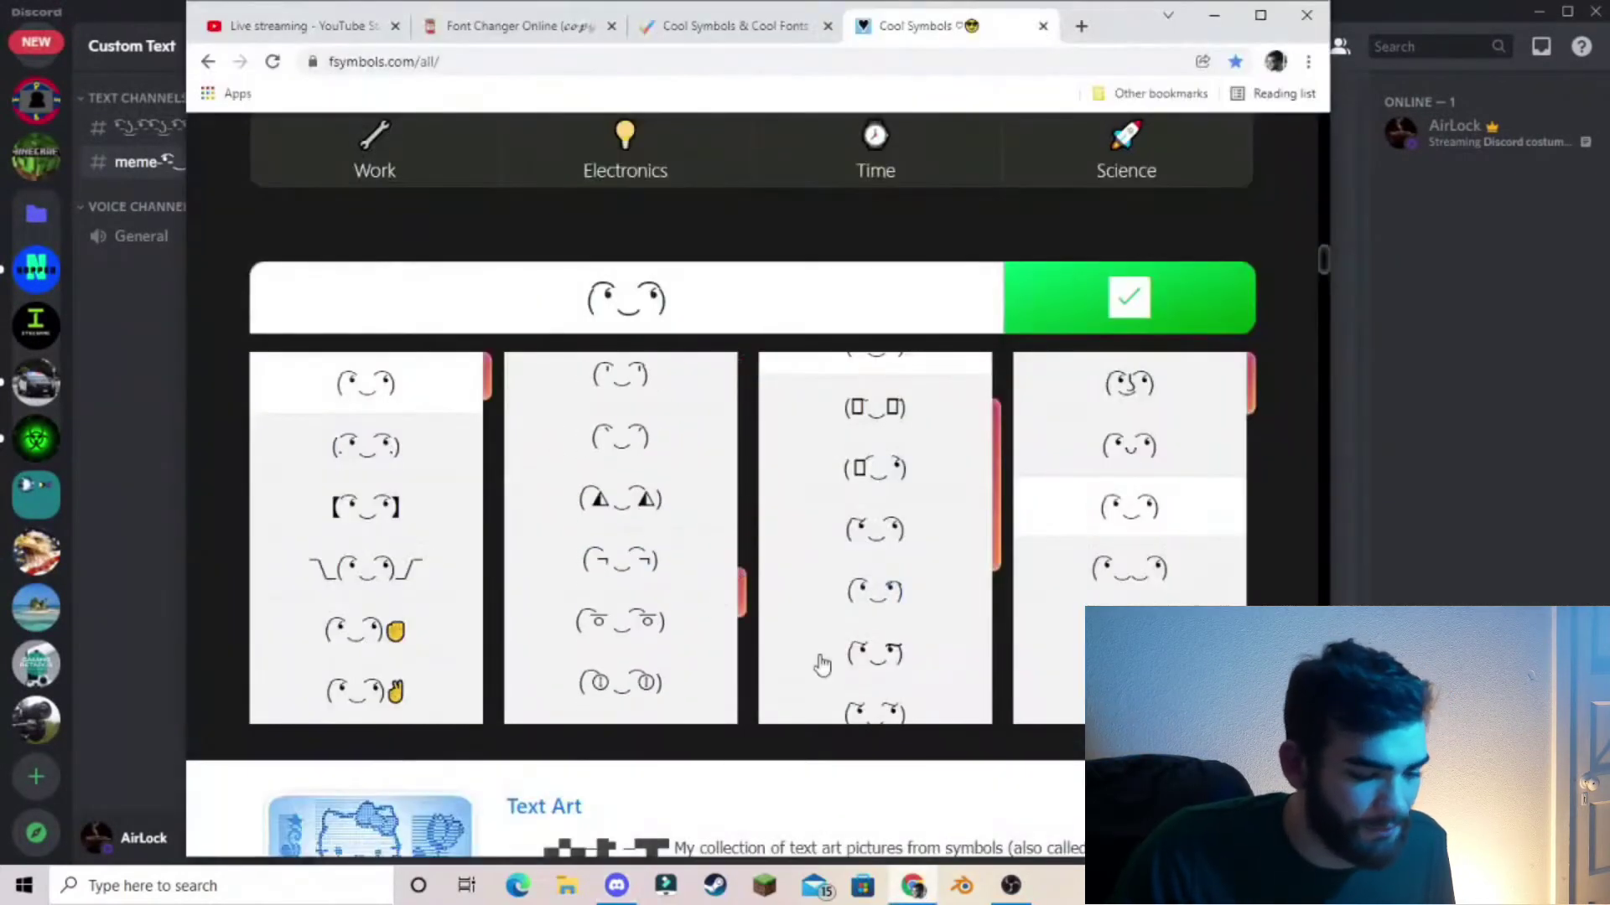
scroll(838, 671, down, 1)
scroll(854, 696, down, 15)
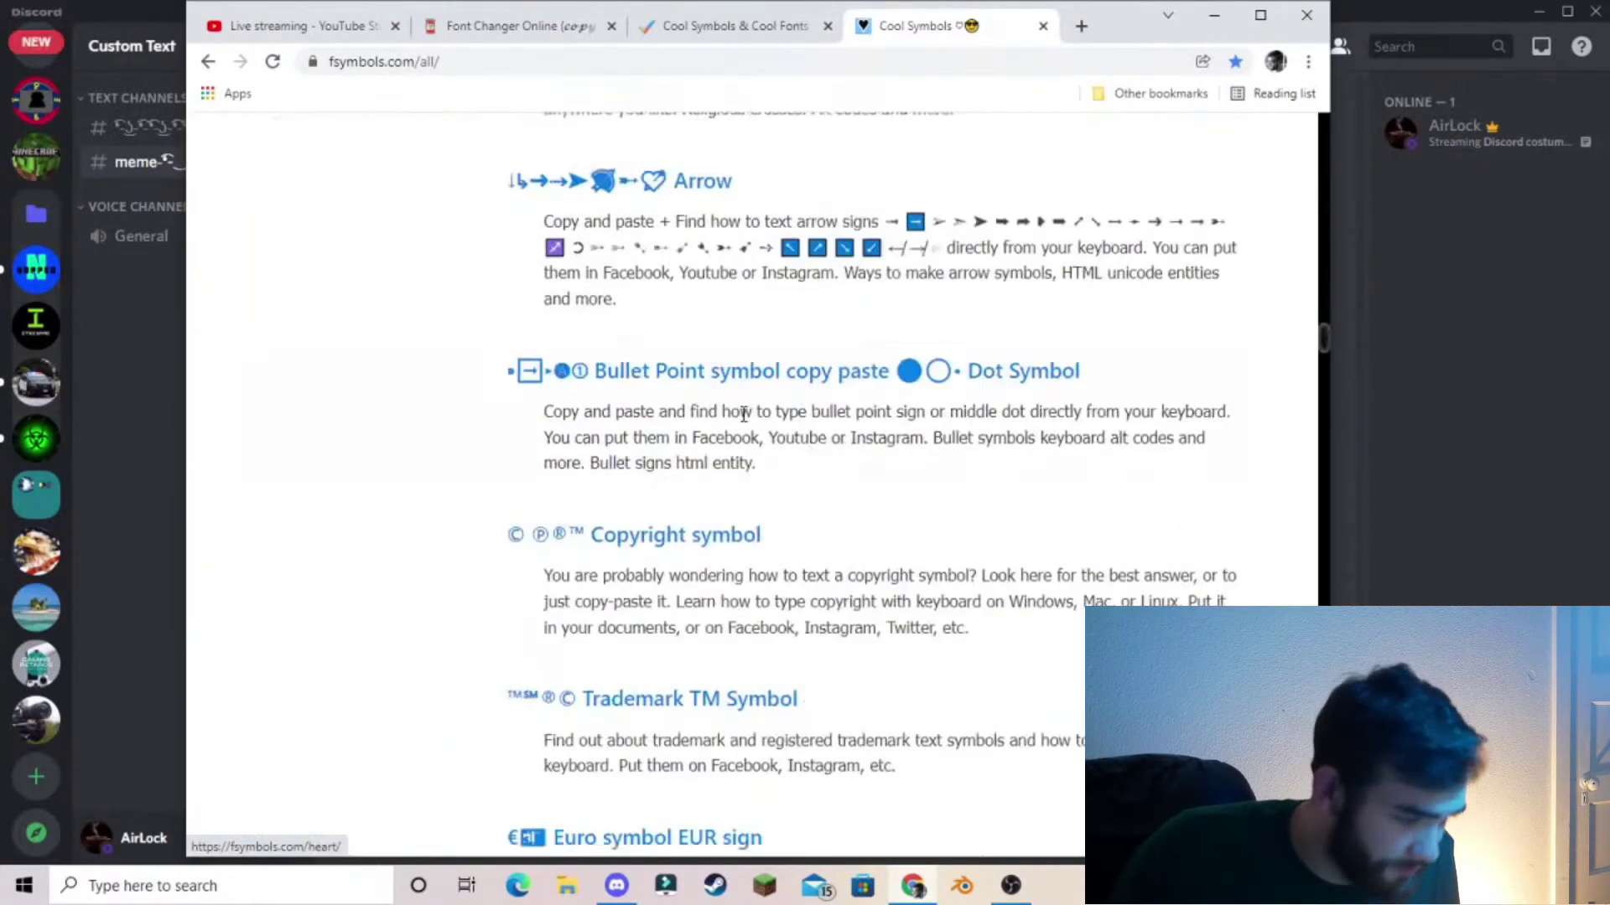
scroll(649, 491, up, 8)
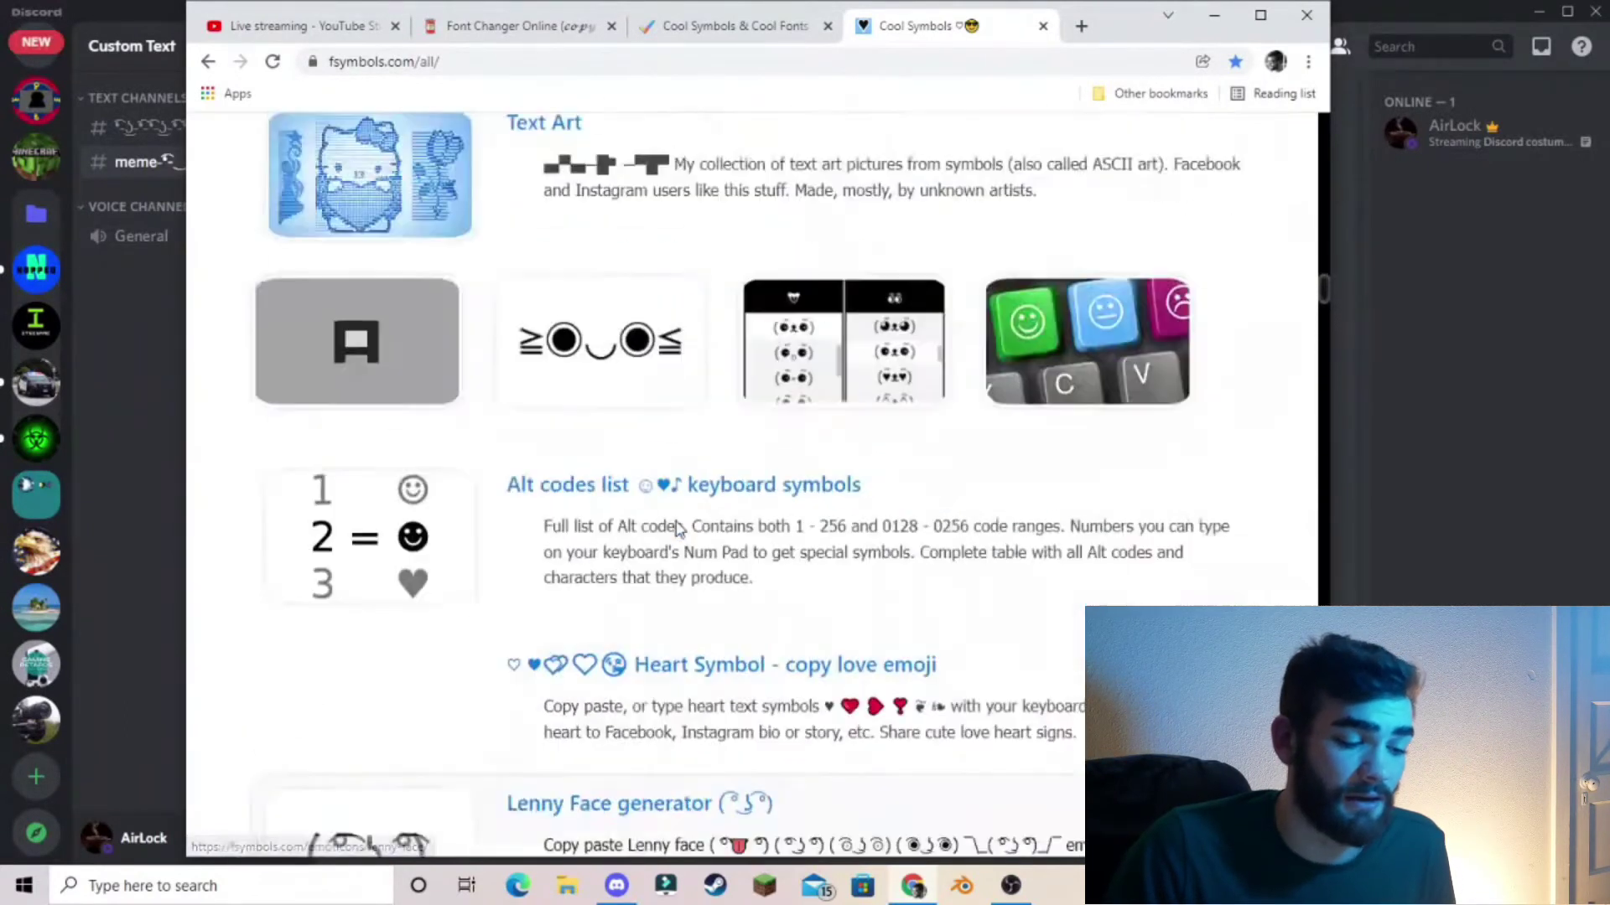
scroll(657, 503, down, 15)
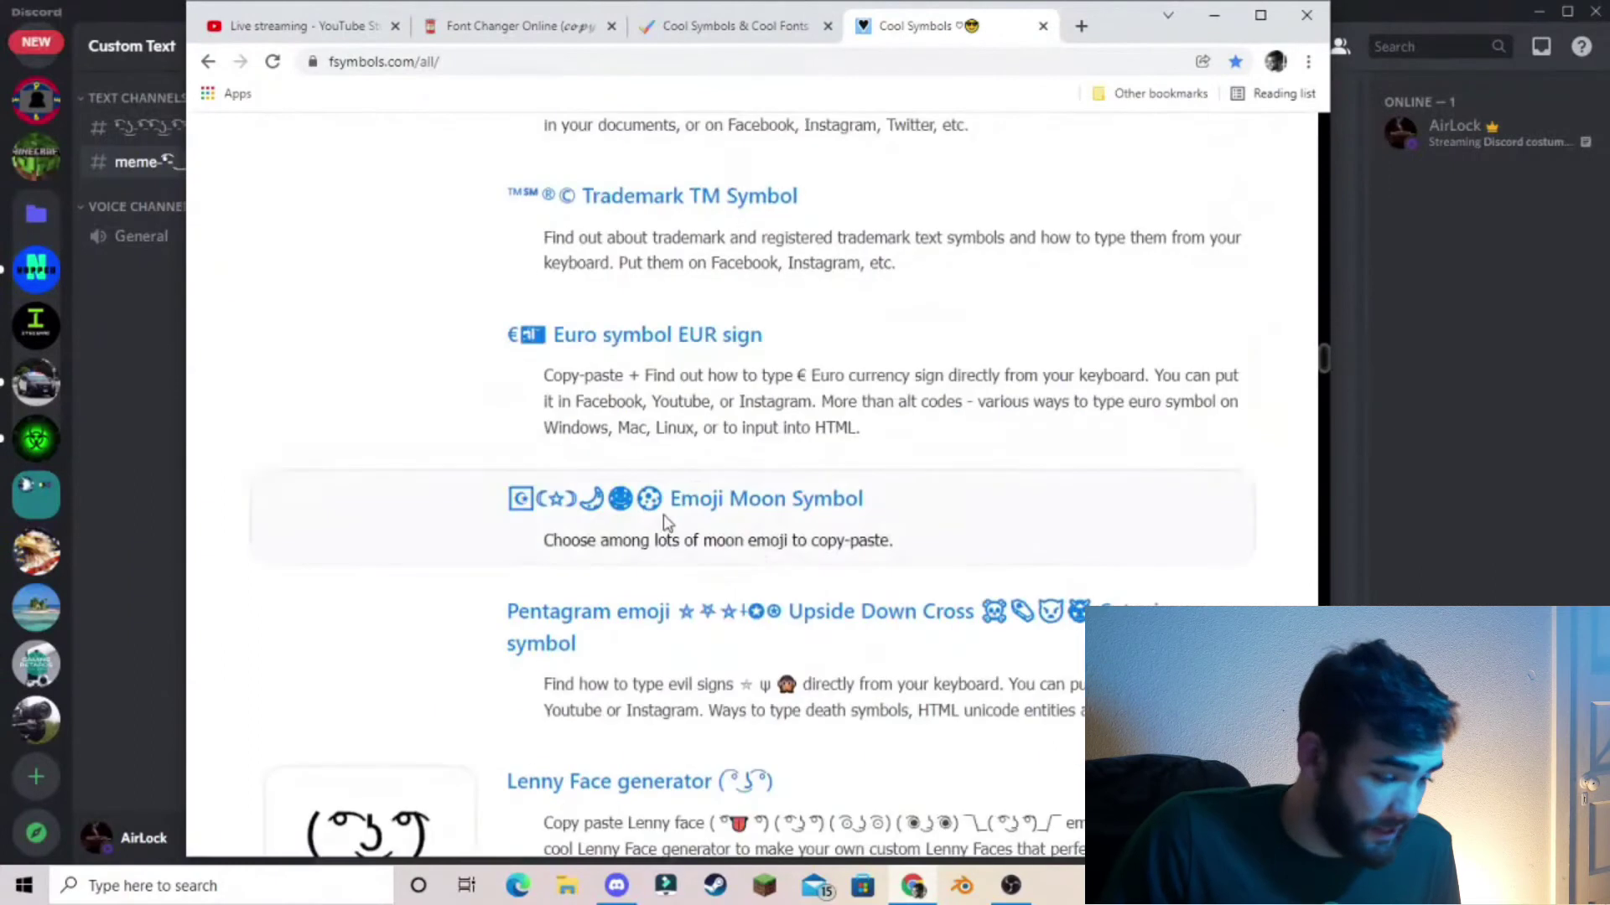
scroll(657, 522, up, 6)
click(601, 480)
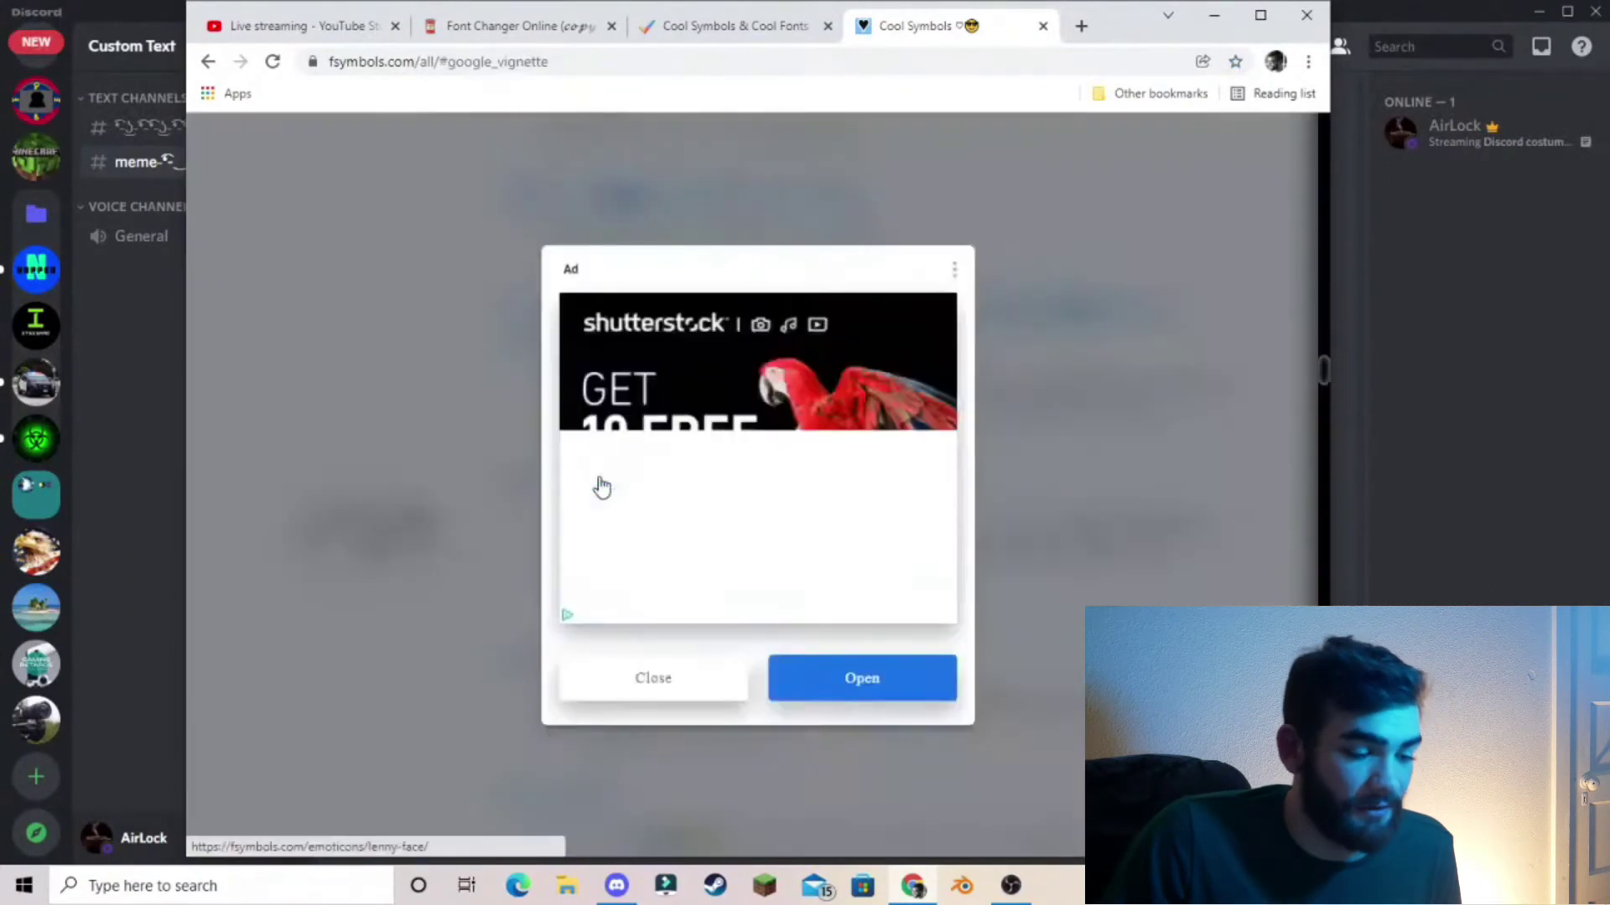
click(704, 678)
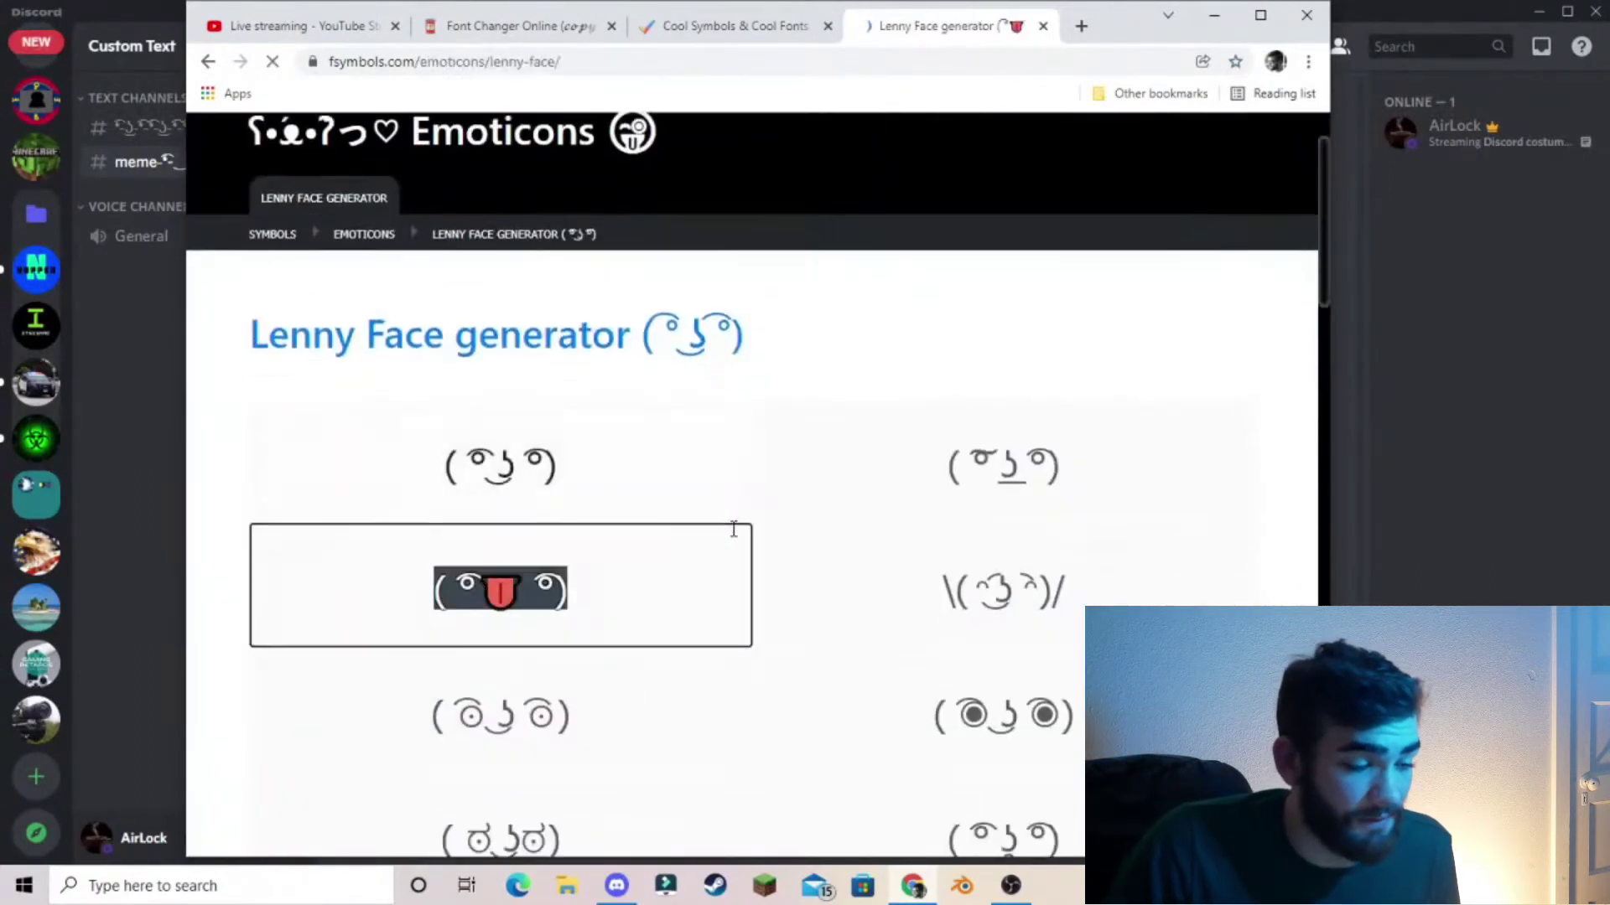
Step: Look through the ready-made faces on the Lenny Face generator page
scroll(692, 363, down, 10)
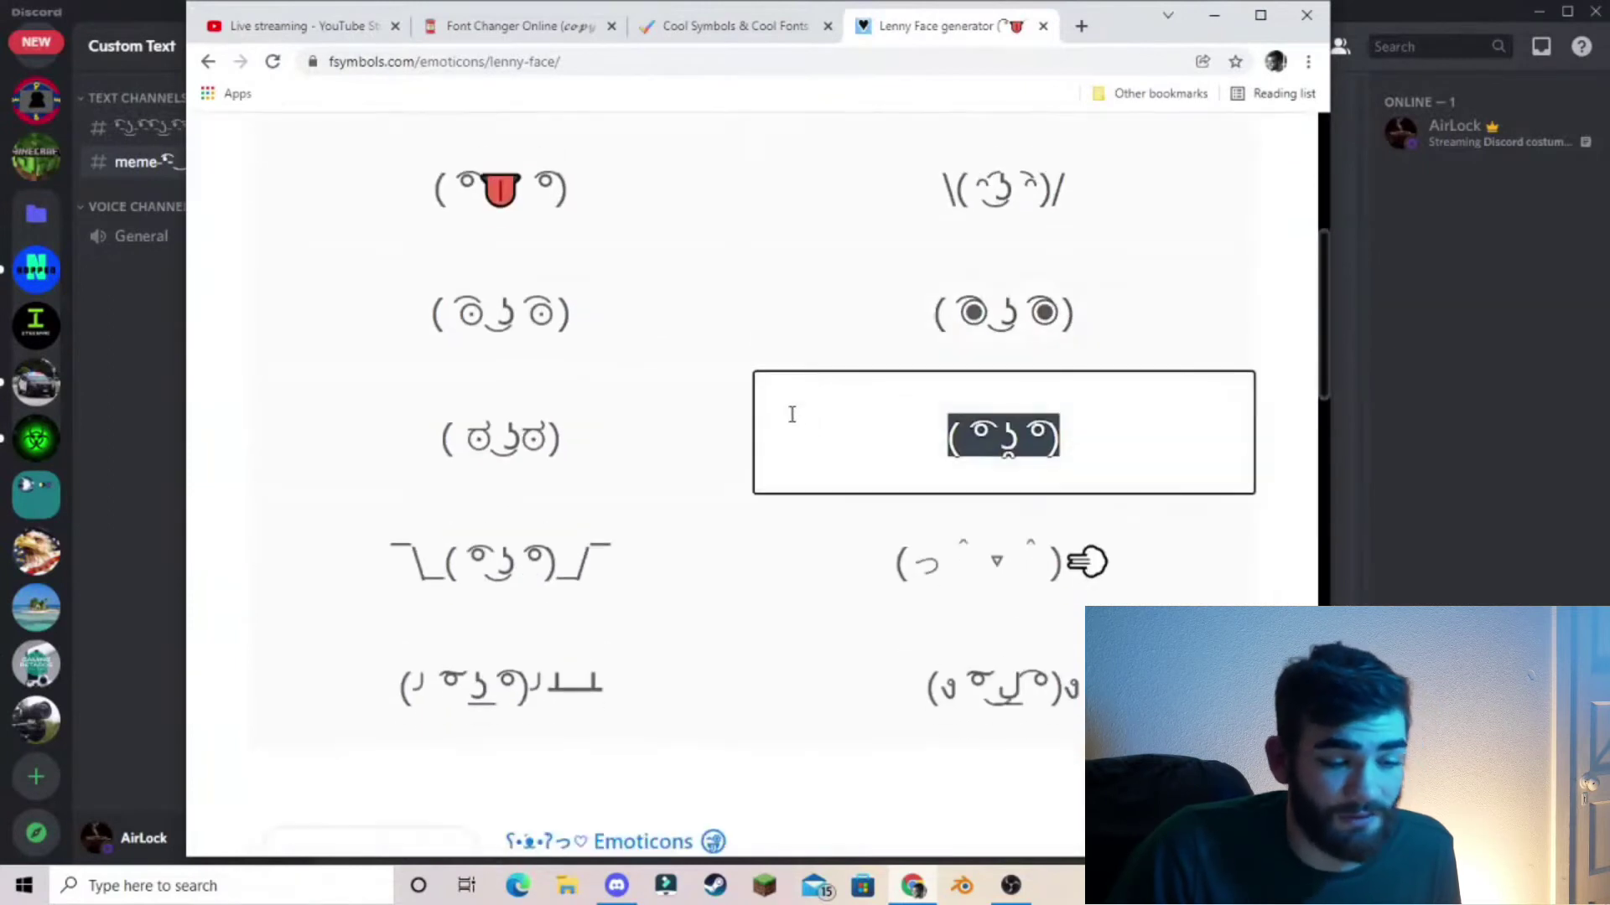
scroll(689, 413, up, 8)
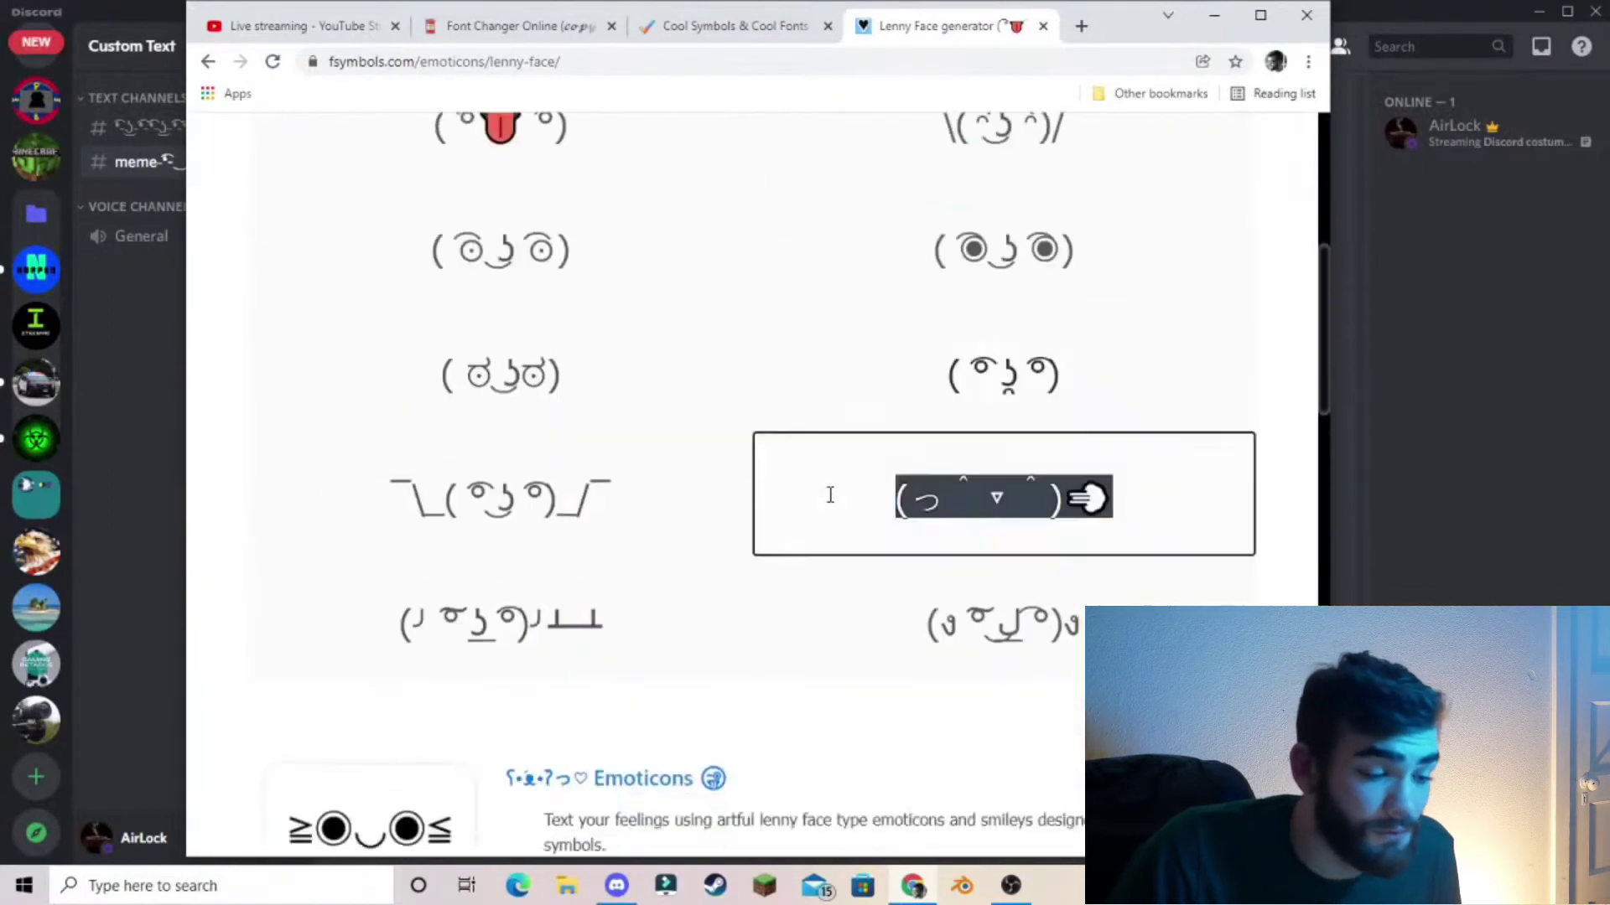
scroll(730, 486, up, 4)
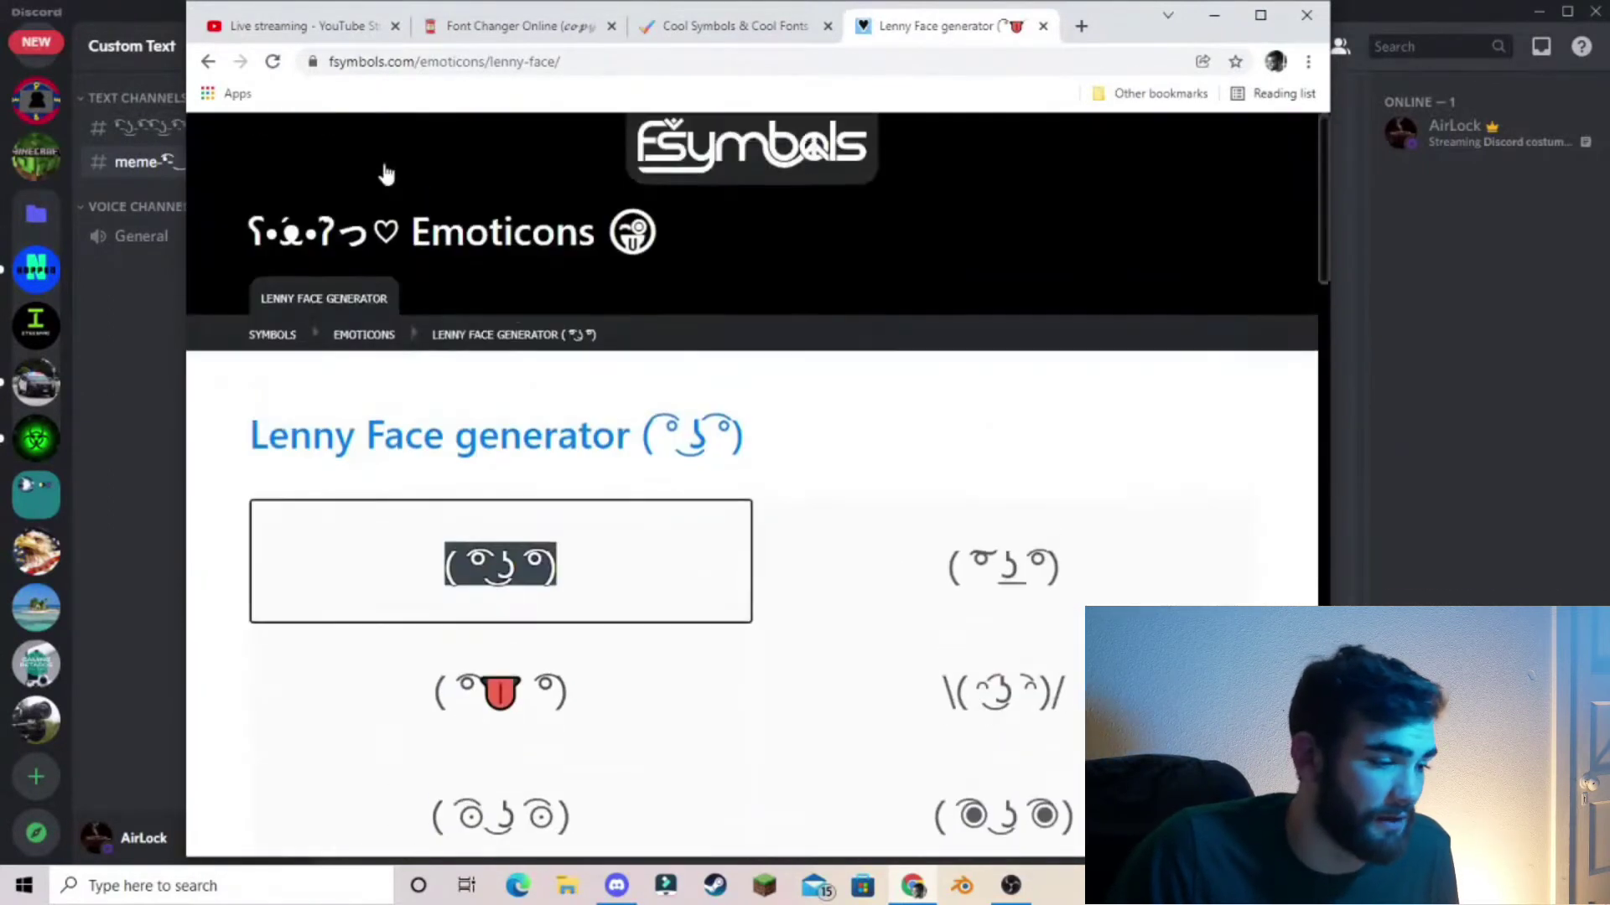
Step: Return to the fsymbols Cool Symbols page, enter Meme as the text and look through the generated font styles
click(209, 63)
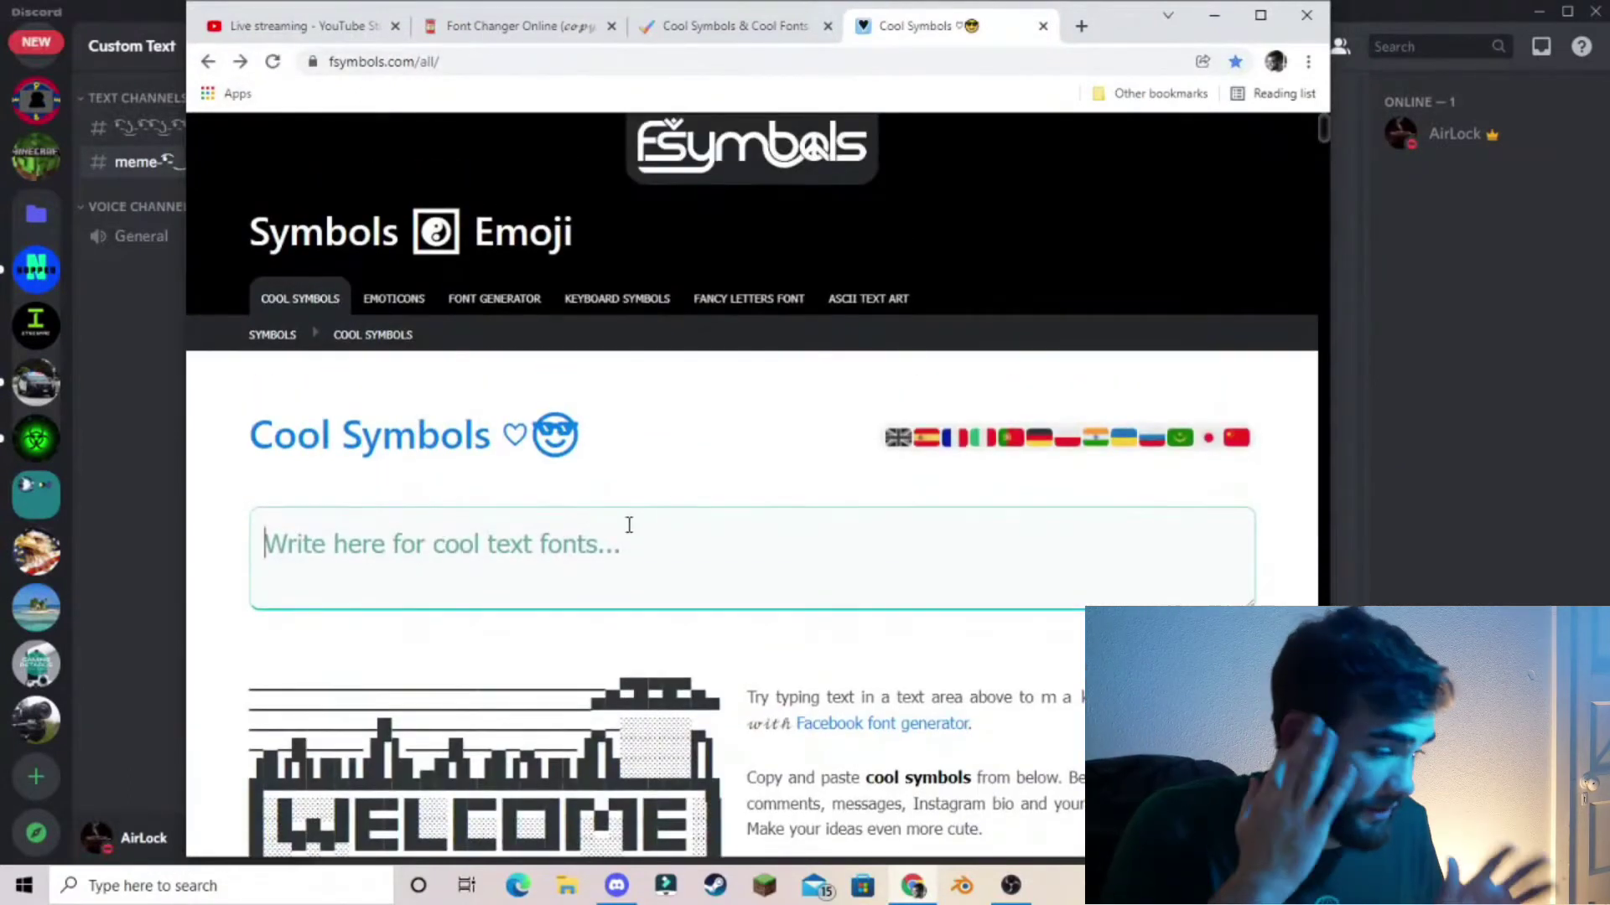
text(Meme)
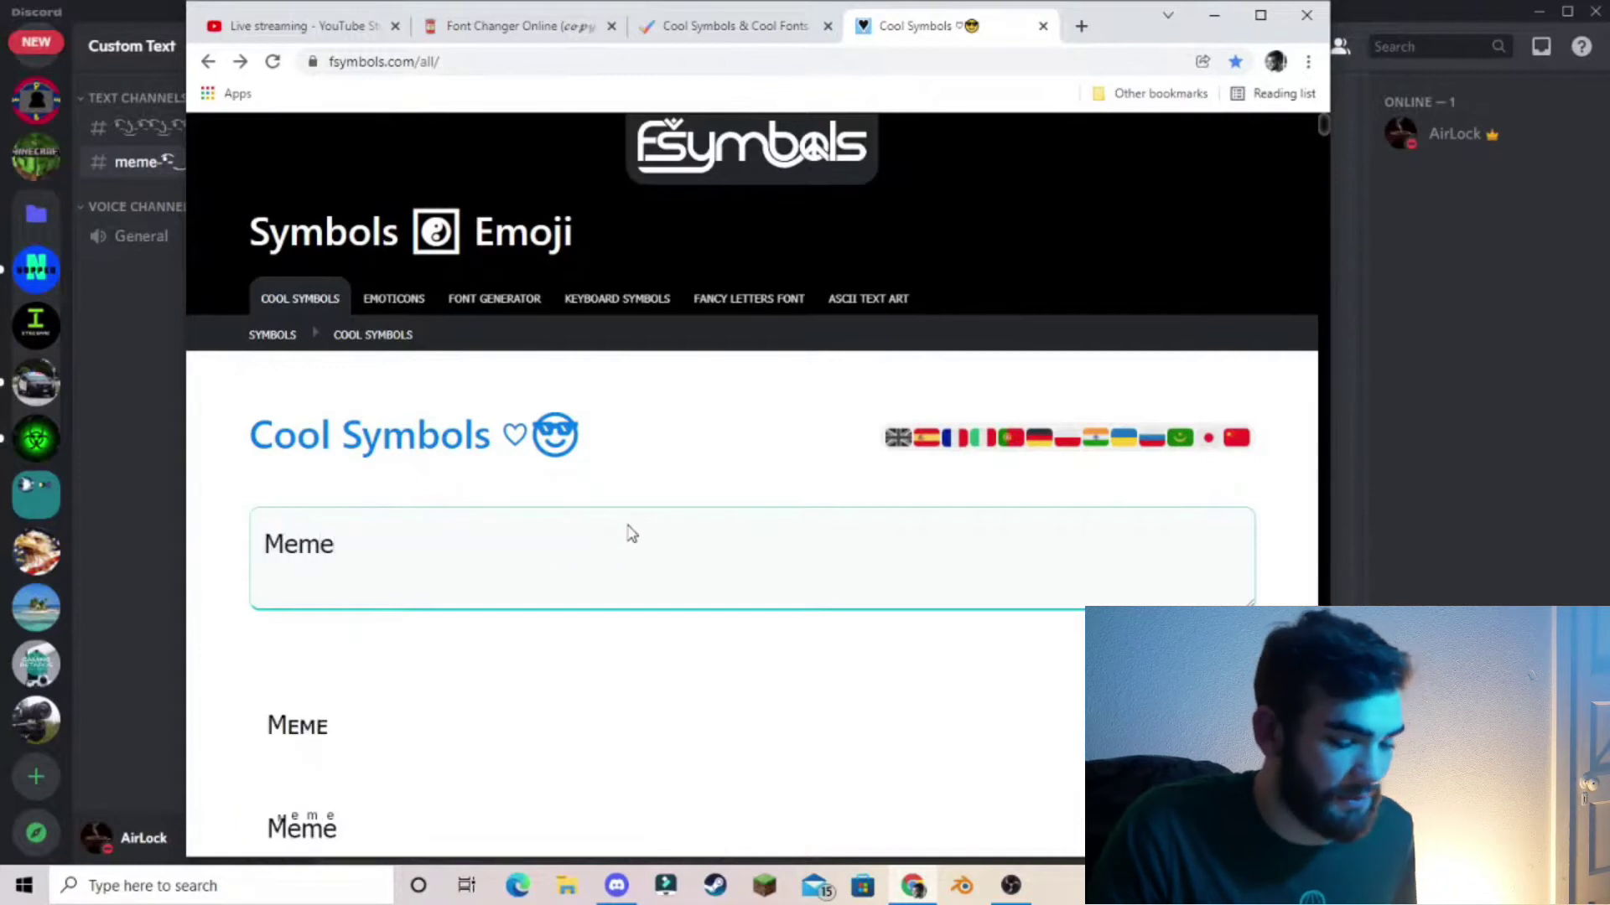
scroll(629, 524, down, 10)
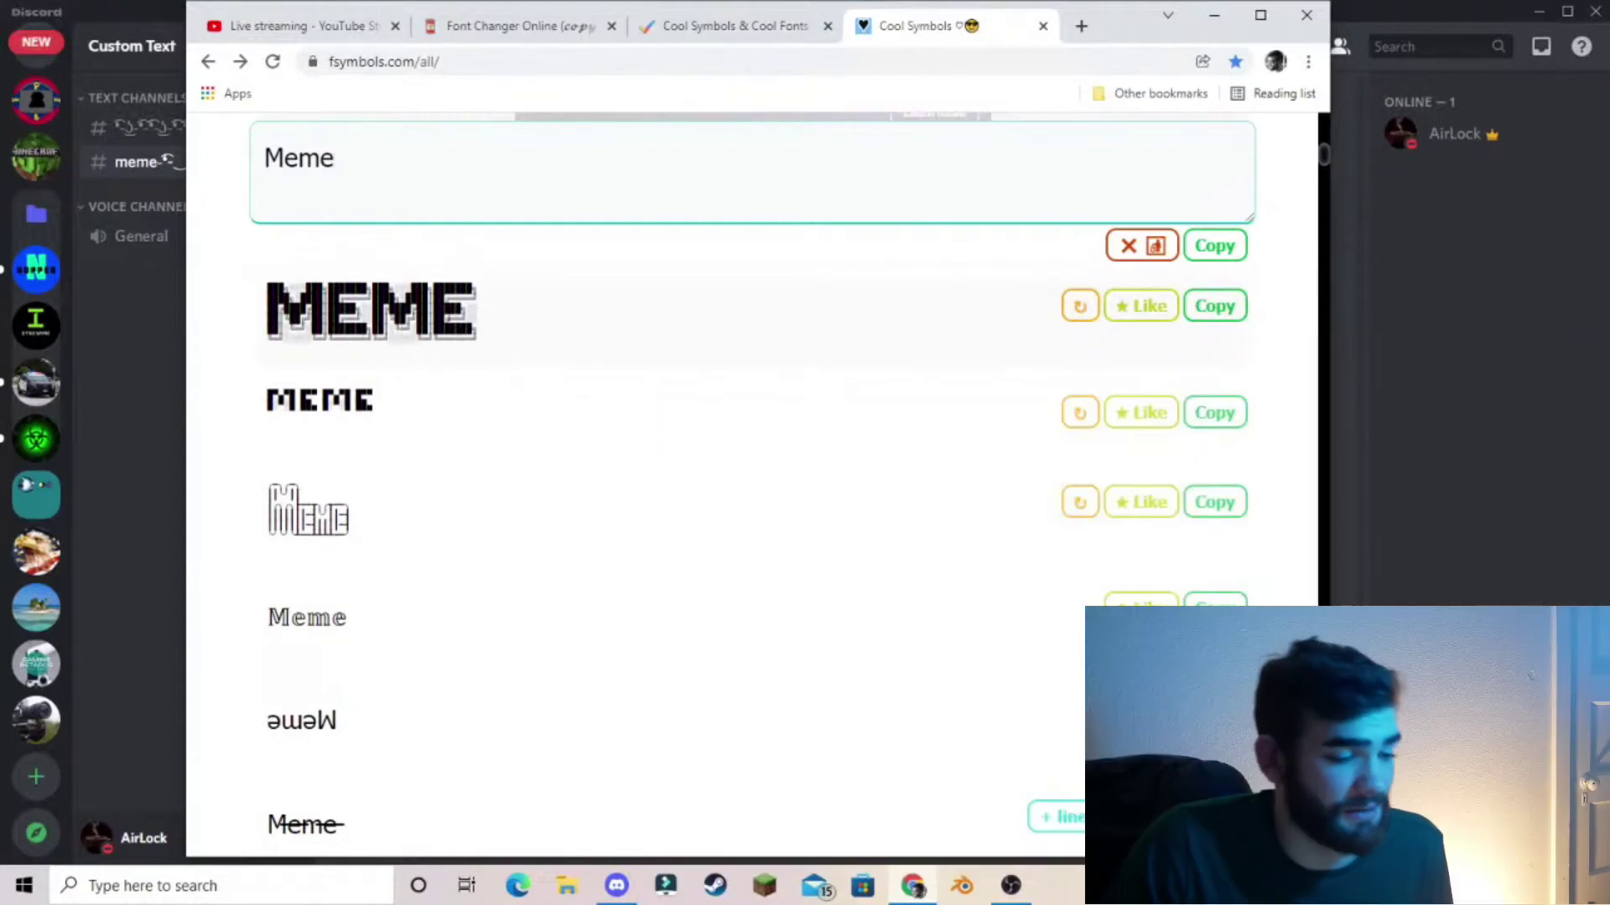
scroll(514, 356, down, 5)
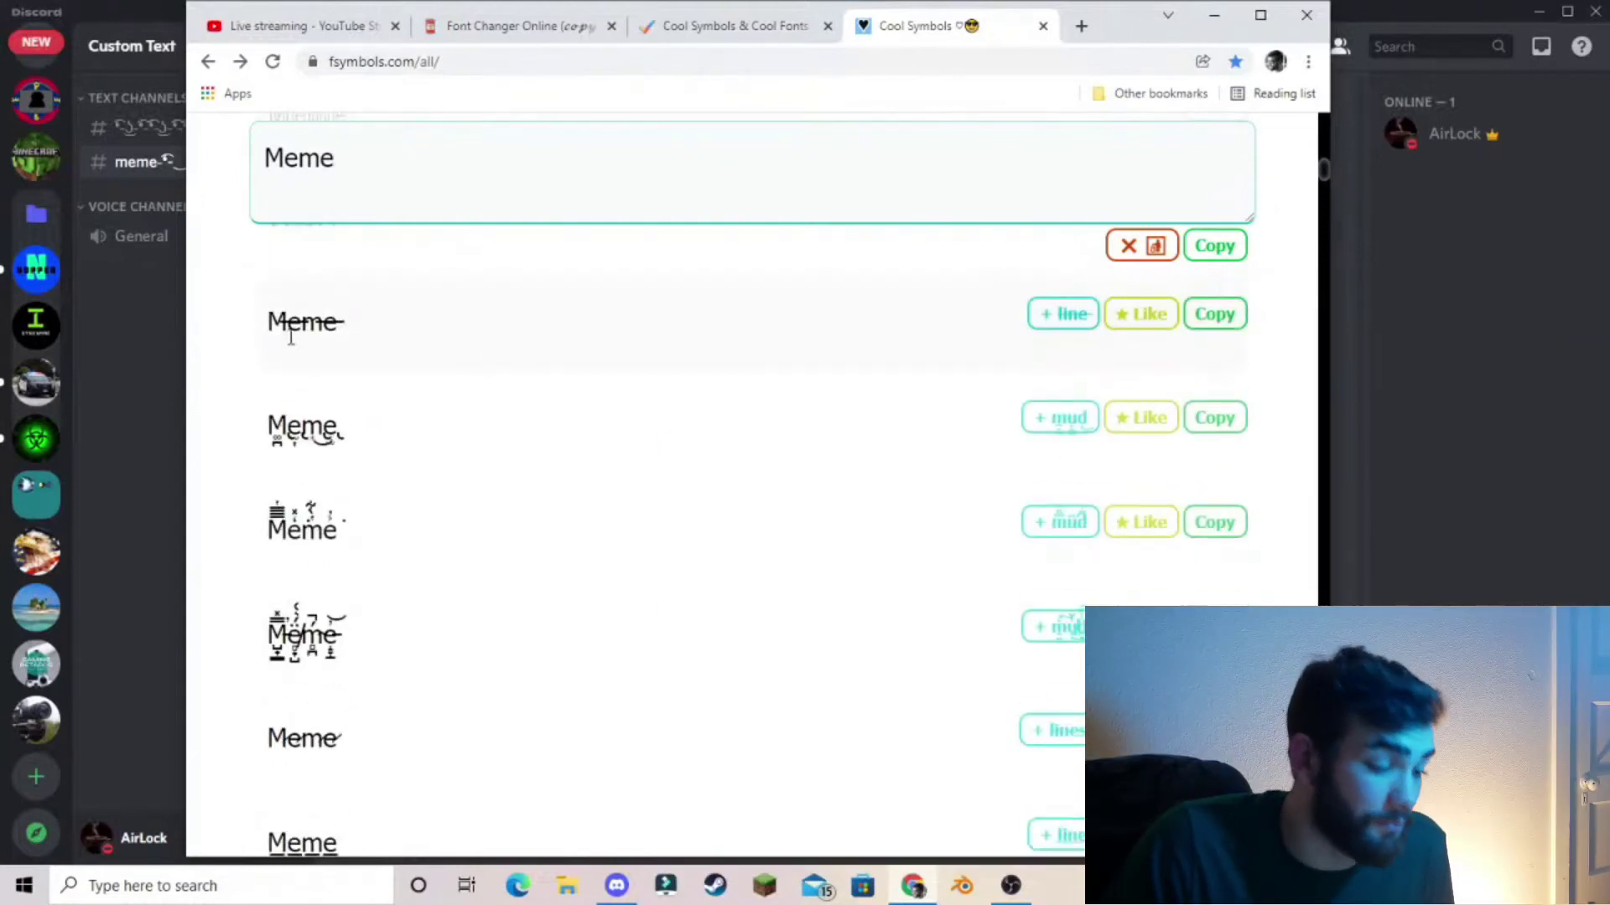
scroll(453, 436, down, 5)
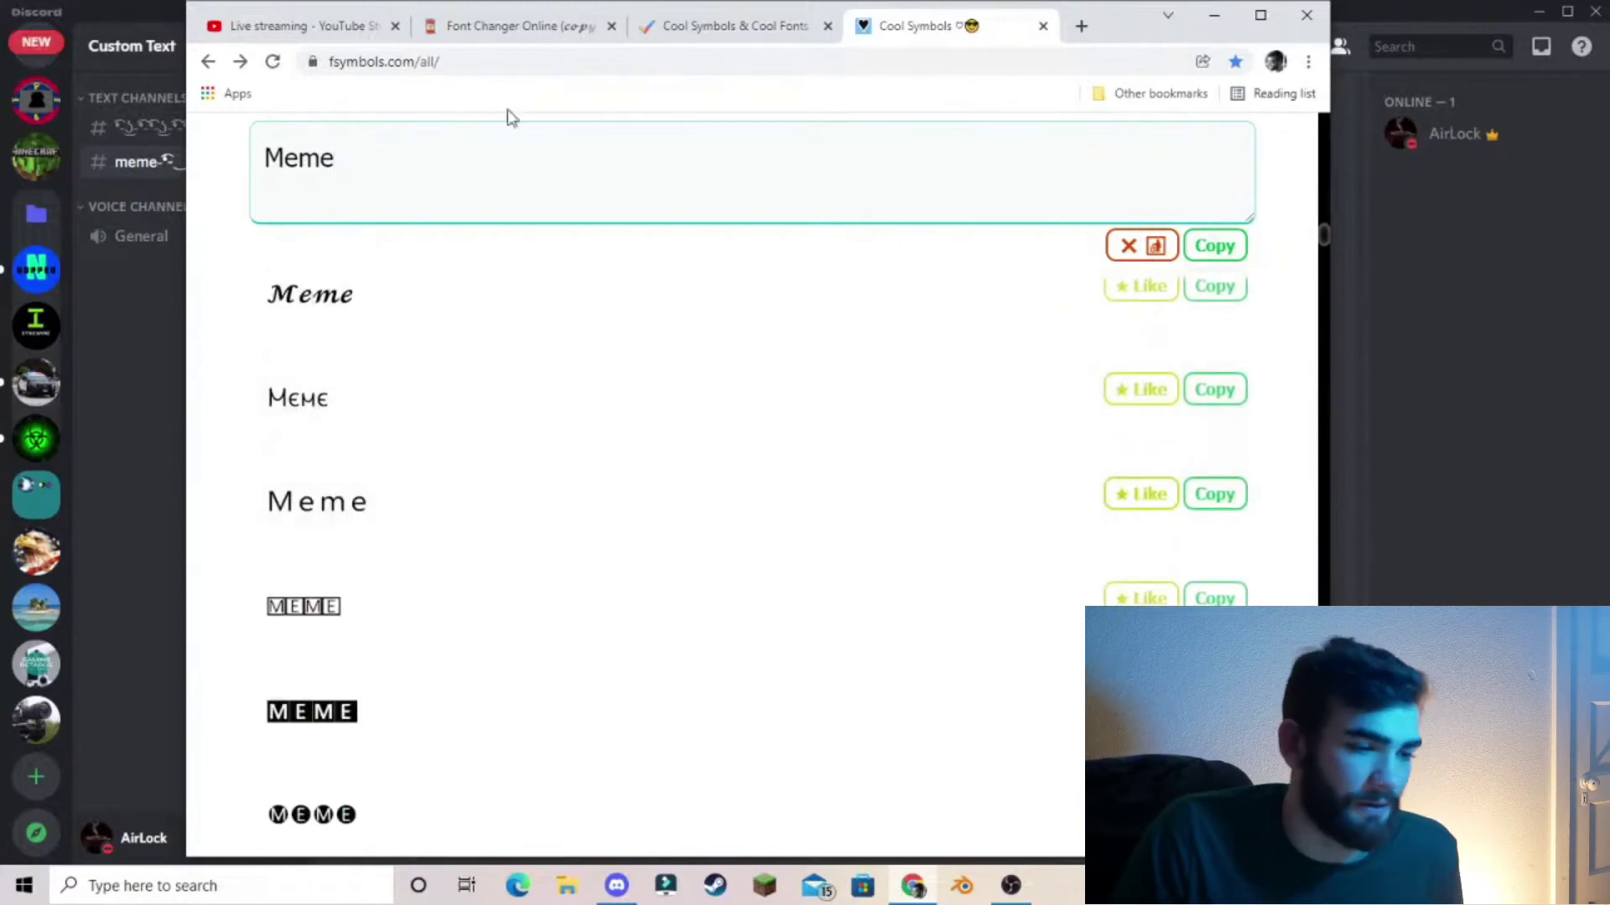
Step: Open the bookmarked CoolSymbols.us site in a new browser tab and look through its cool, star and heart symbols
click(1081, 29)
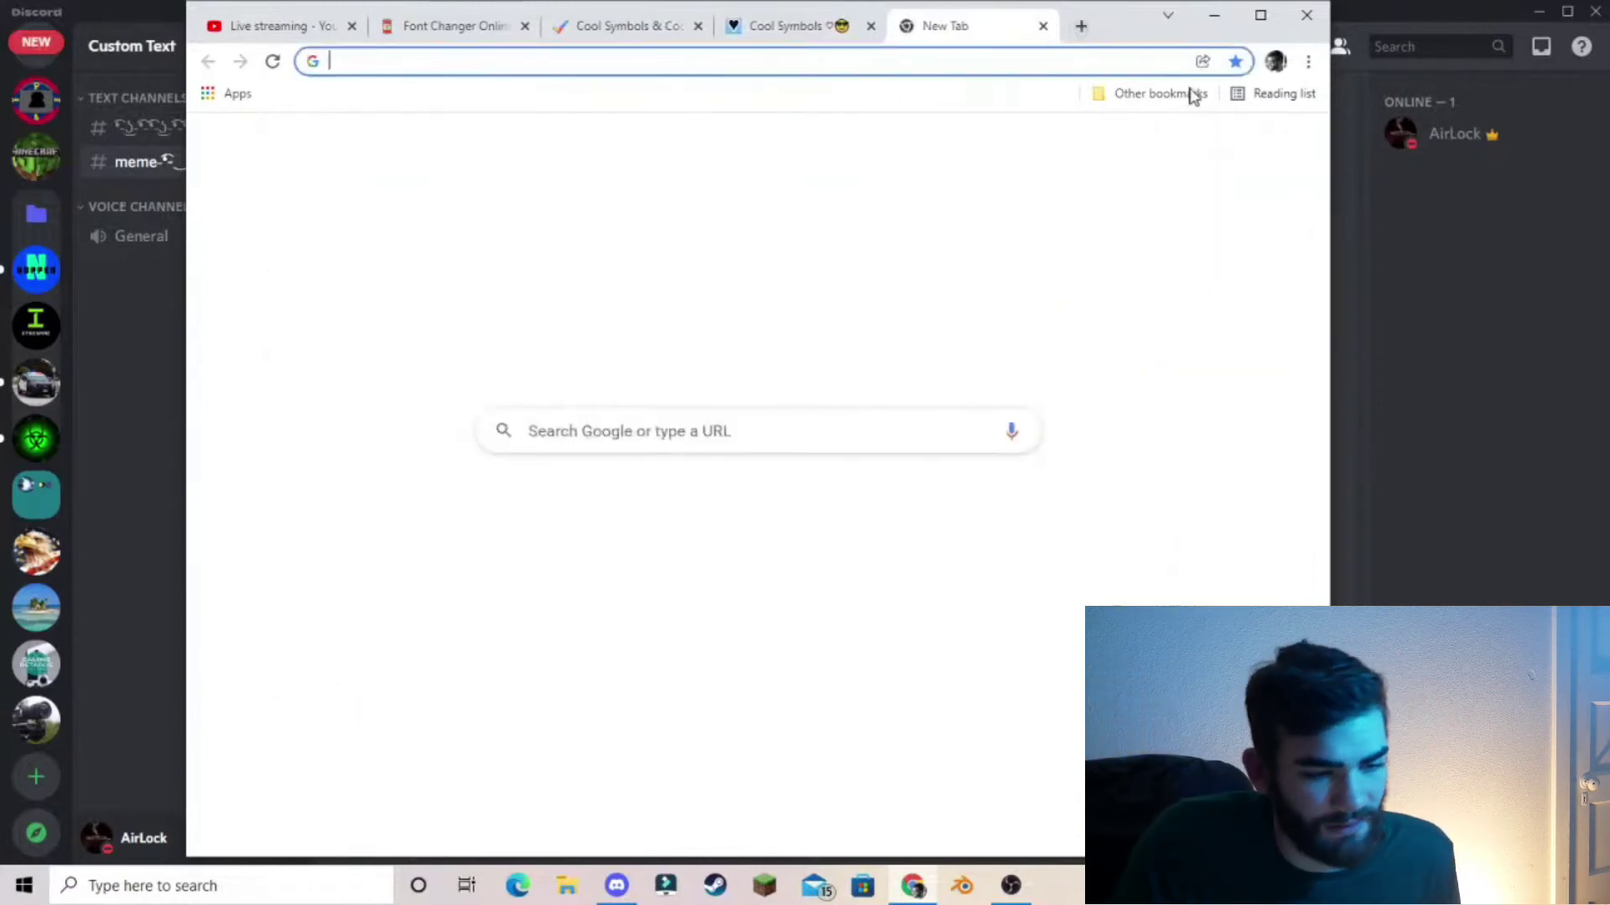
click(1174, 93)
click(887, 708)
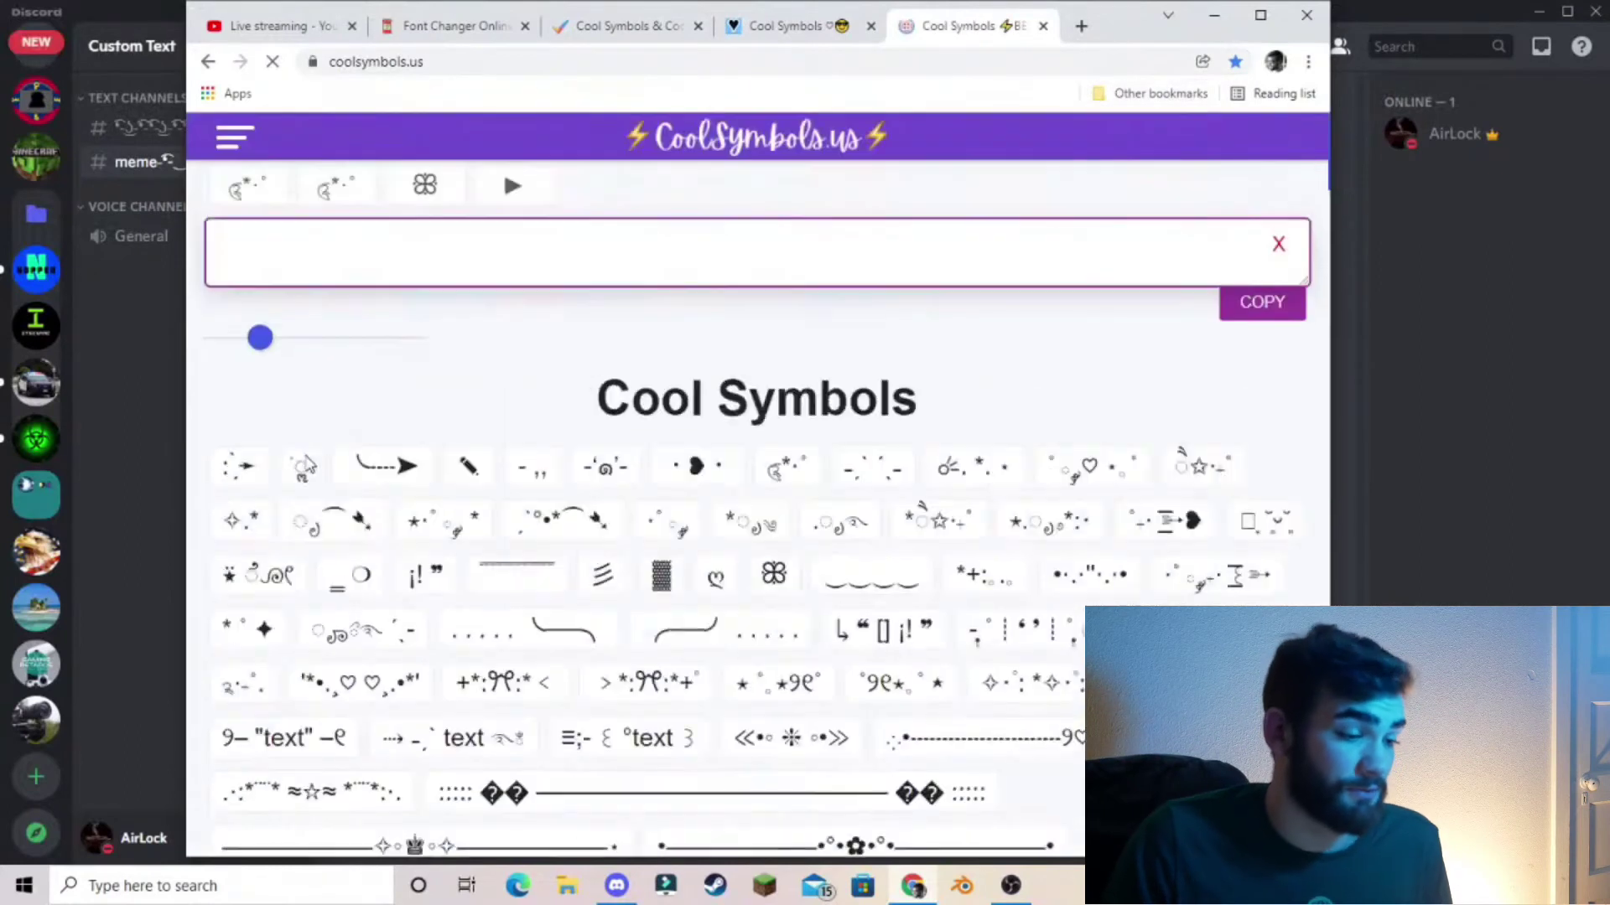
scroll(675, 424, down, 5)
scroll(802, 478, down, 1)
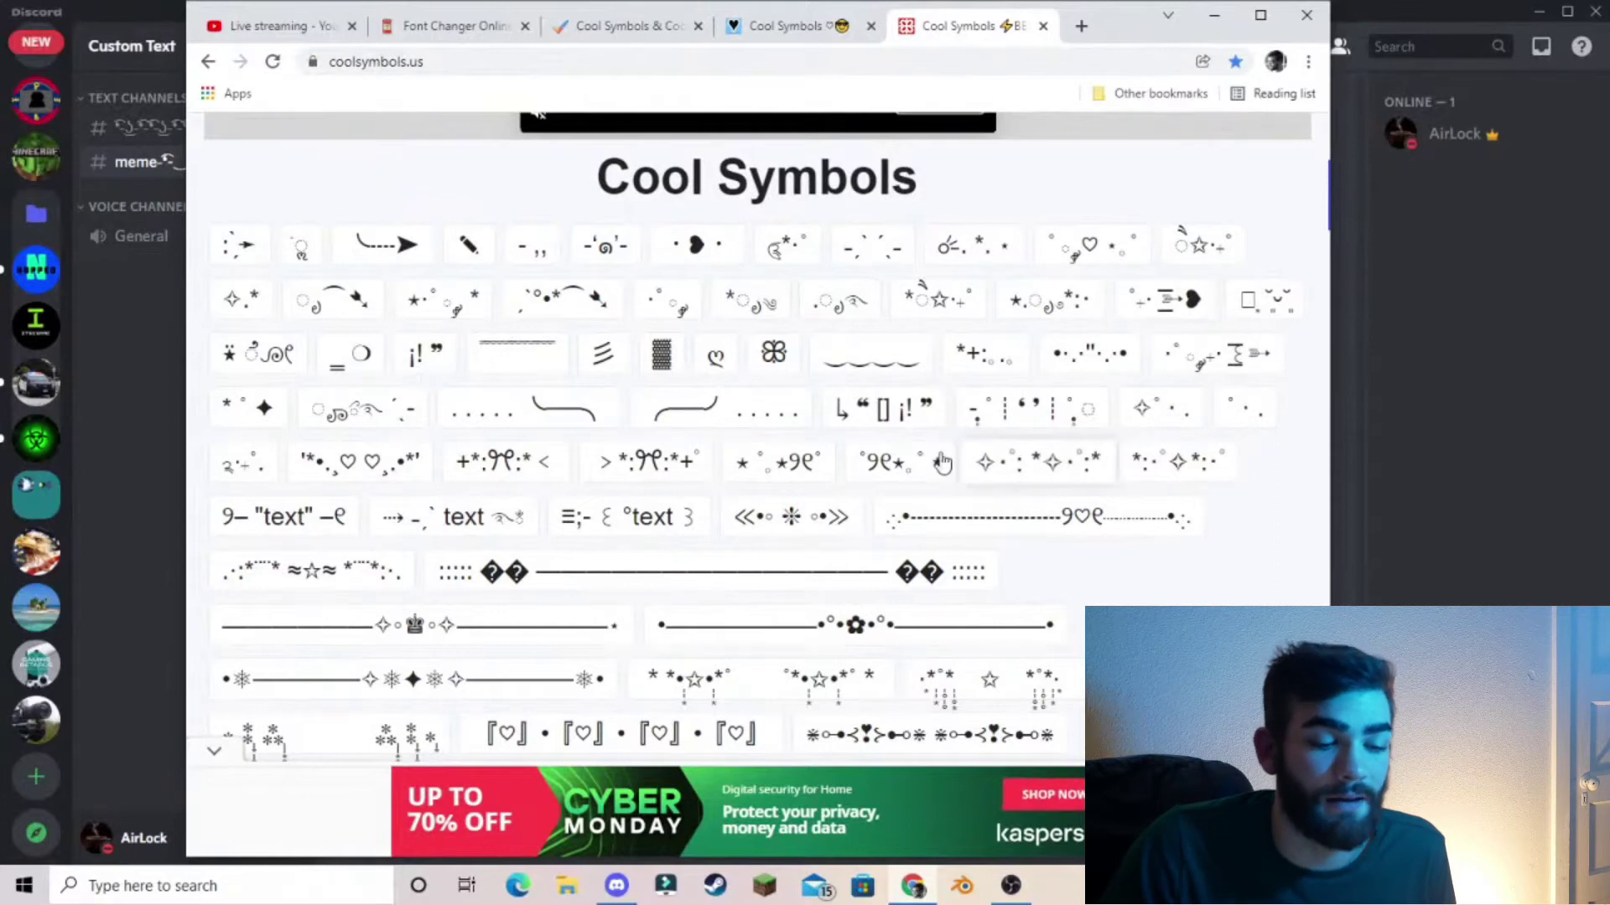
scroll(652, 377, down, 10)
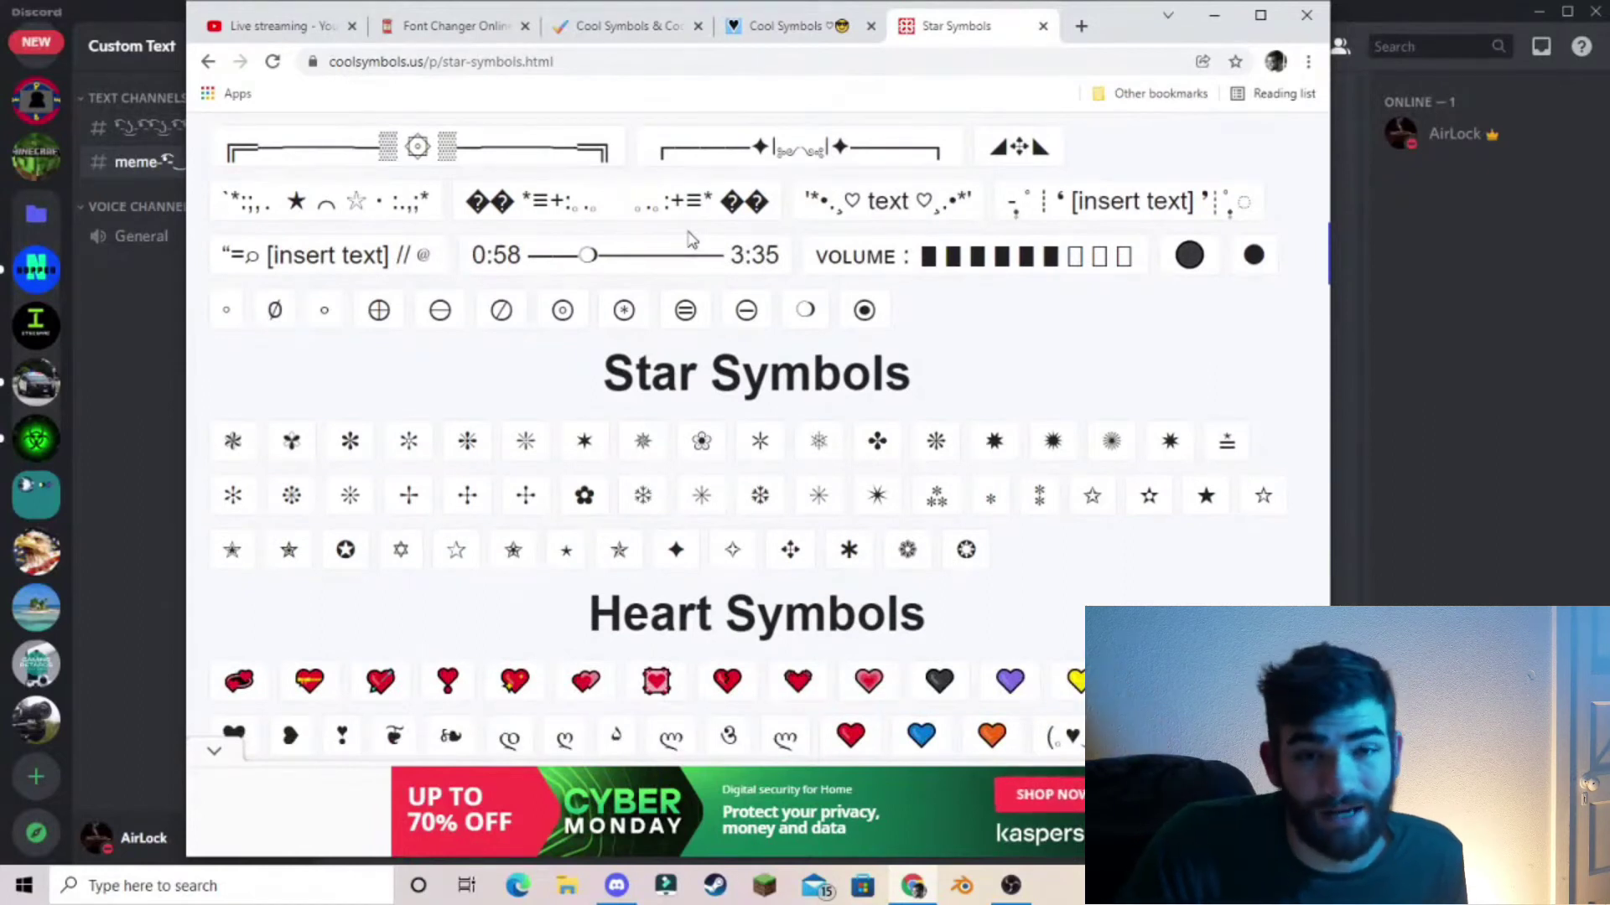
Step: Look through the number, triangle, line and Latin symbol sections on CoolSymbols.us
scroll(577, 223, down, 20)
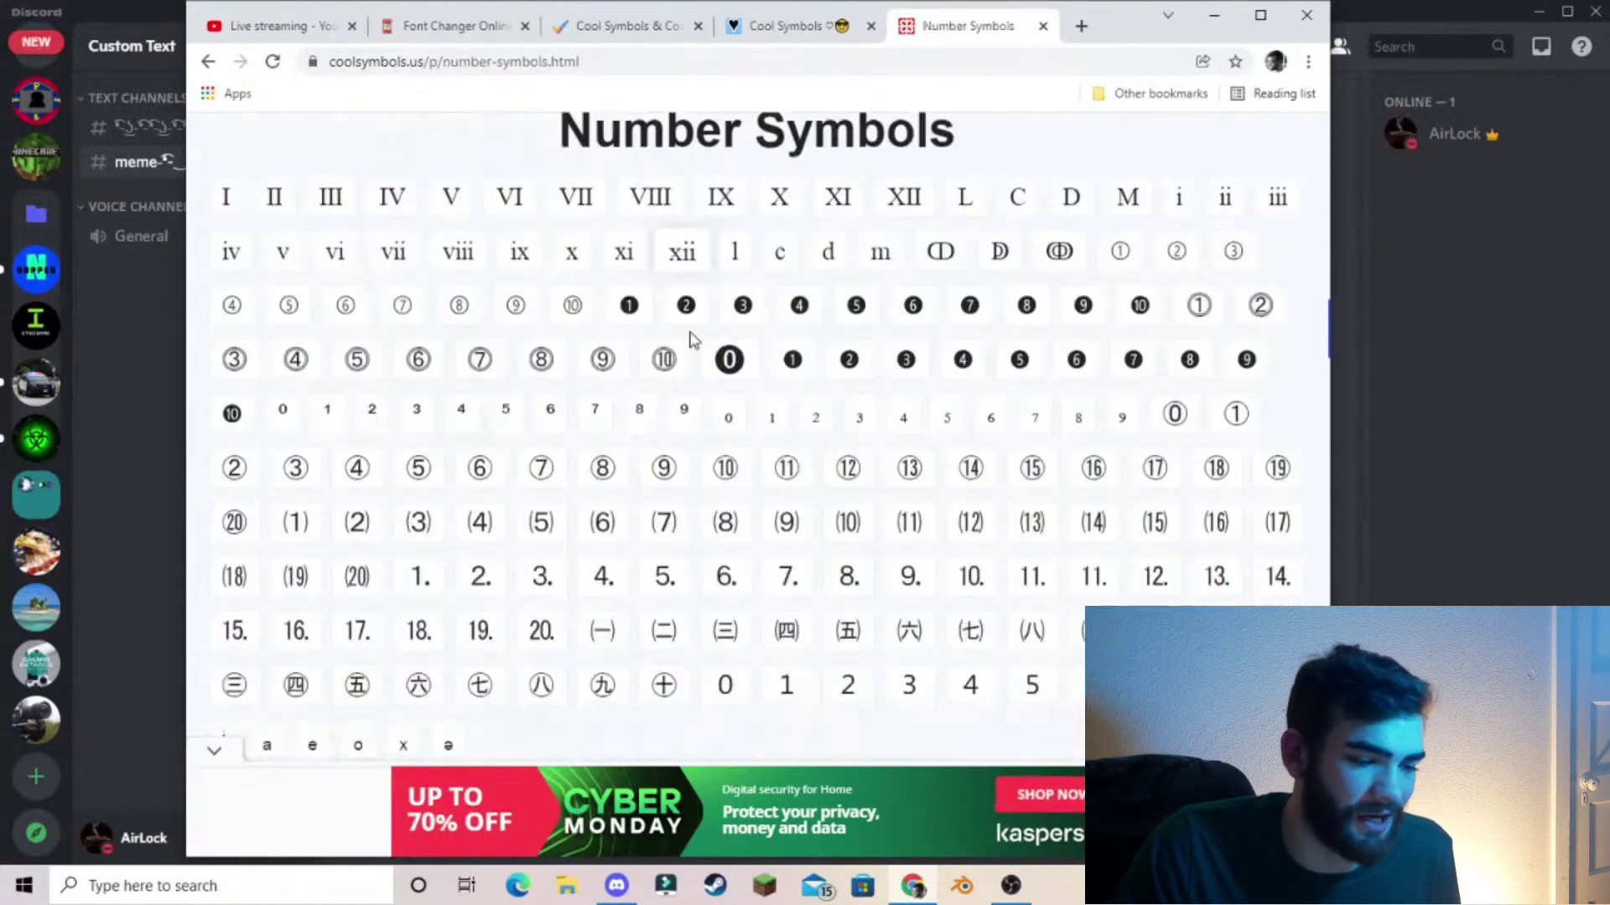
scroll(813, 373, down, 15)
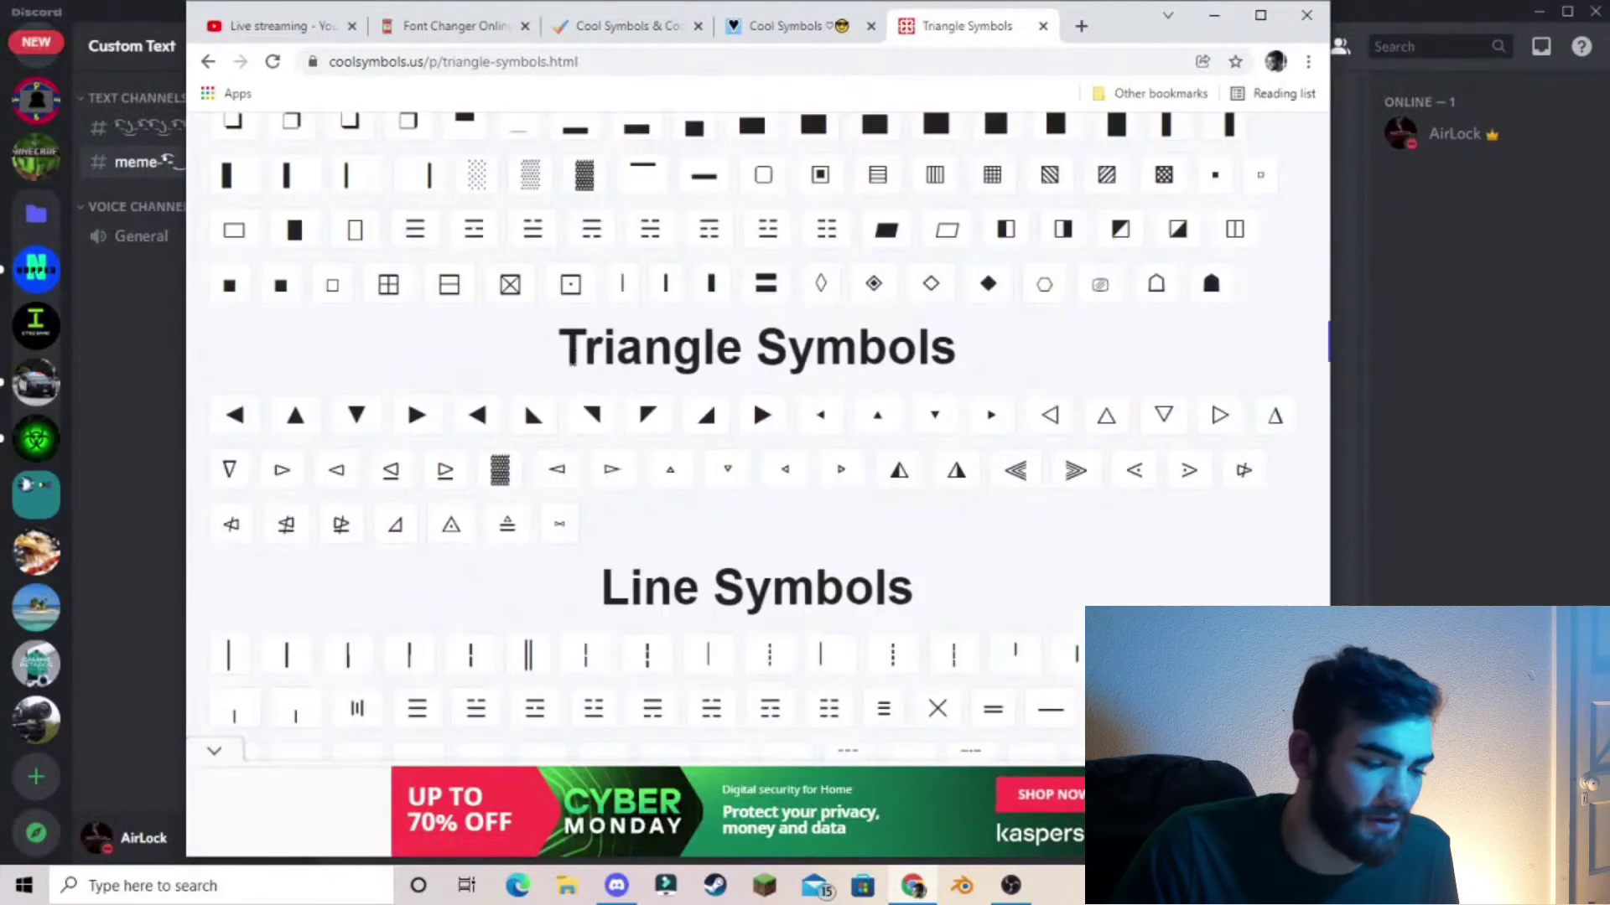
scroll(820, 421, down, 8)
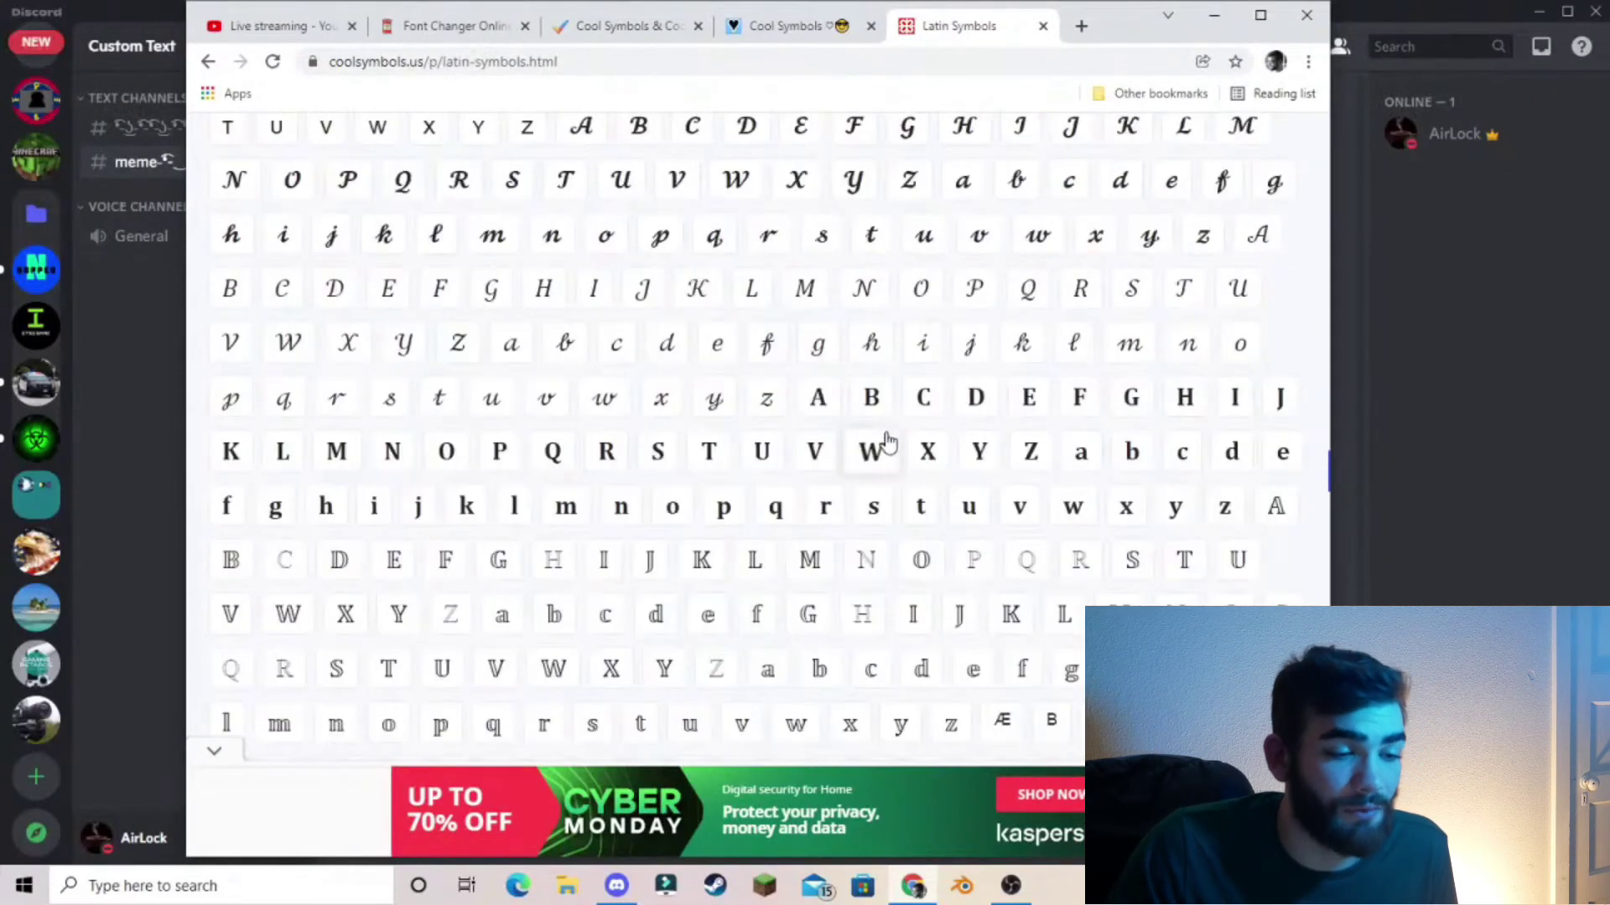
Step: Copy the wide-spaced Meme style from the fsymbols page and paste it into the CoolSymbols.us text box
click(791, 32)
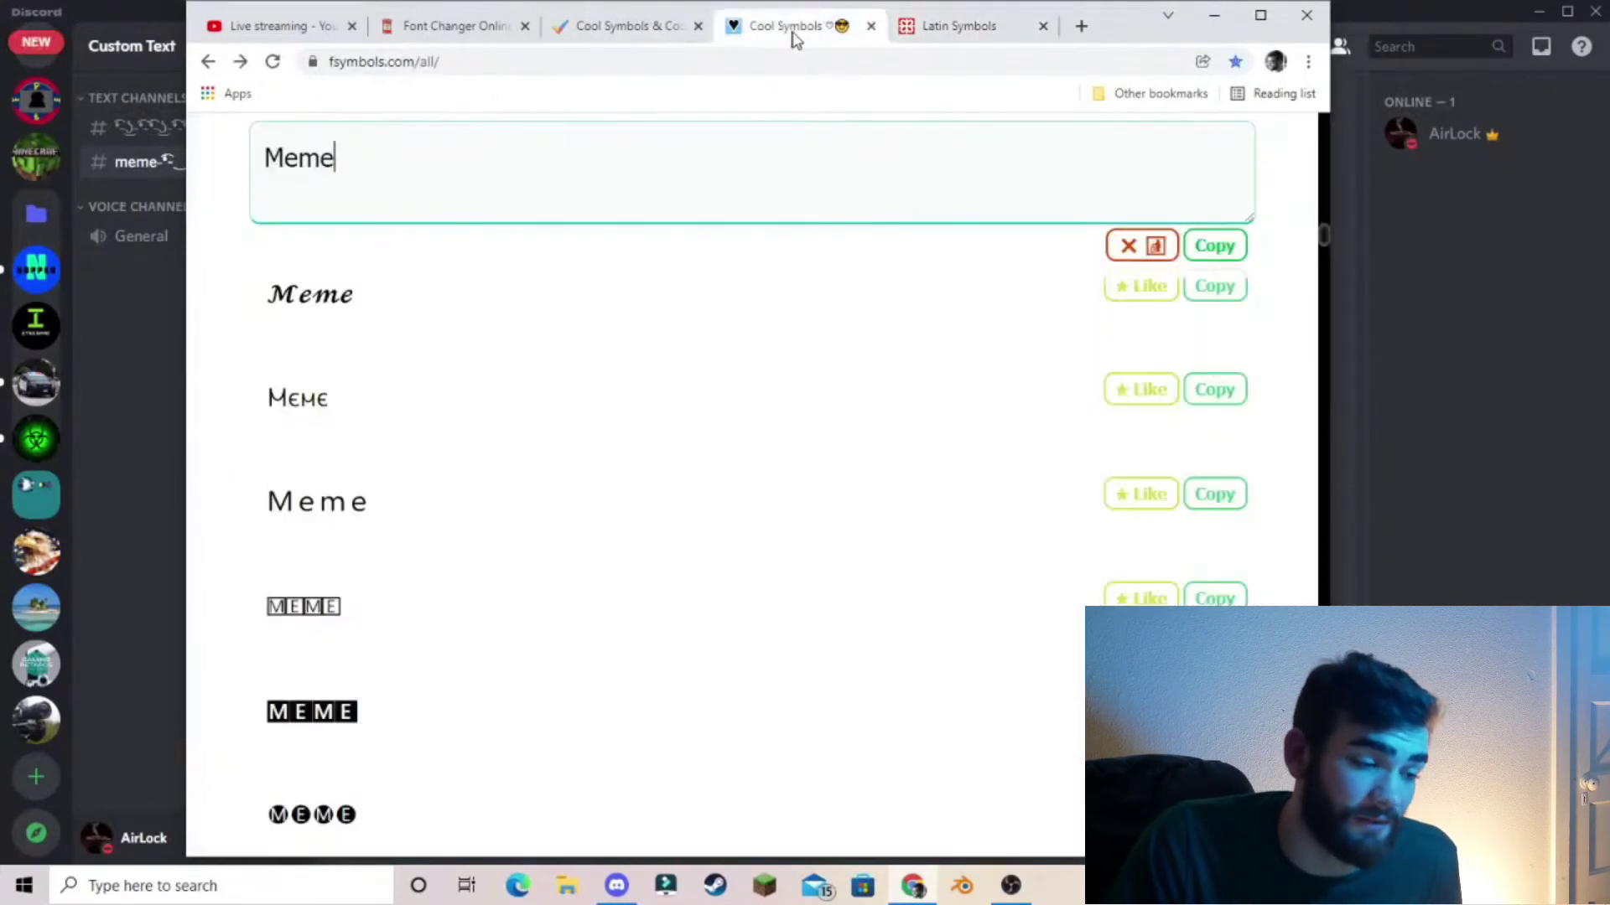
click(1189, 503)
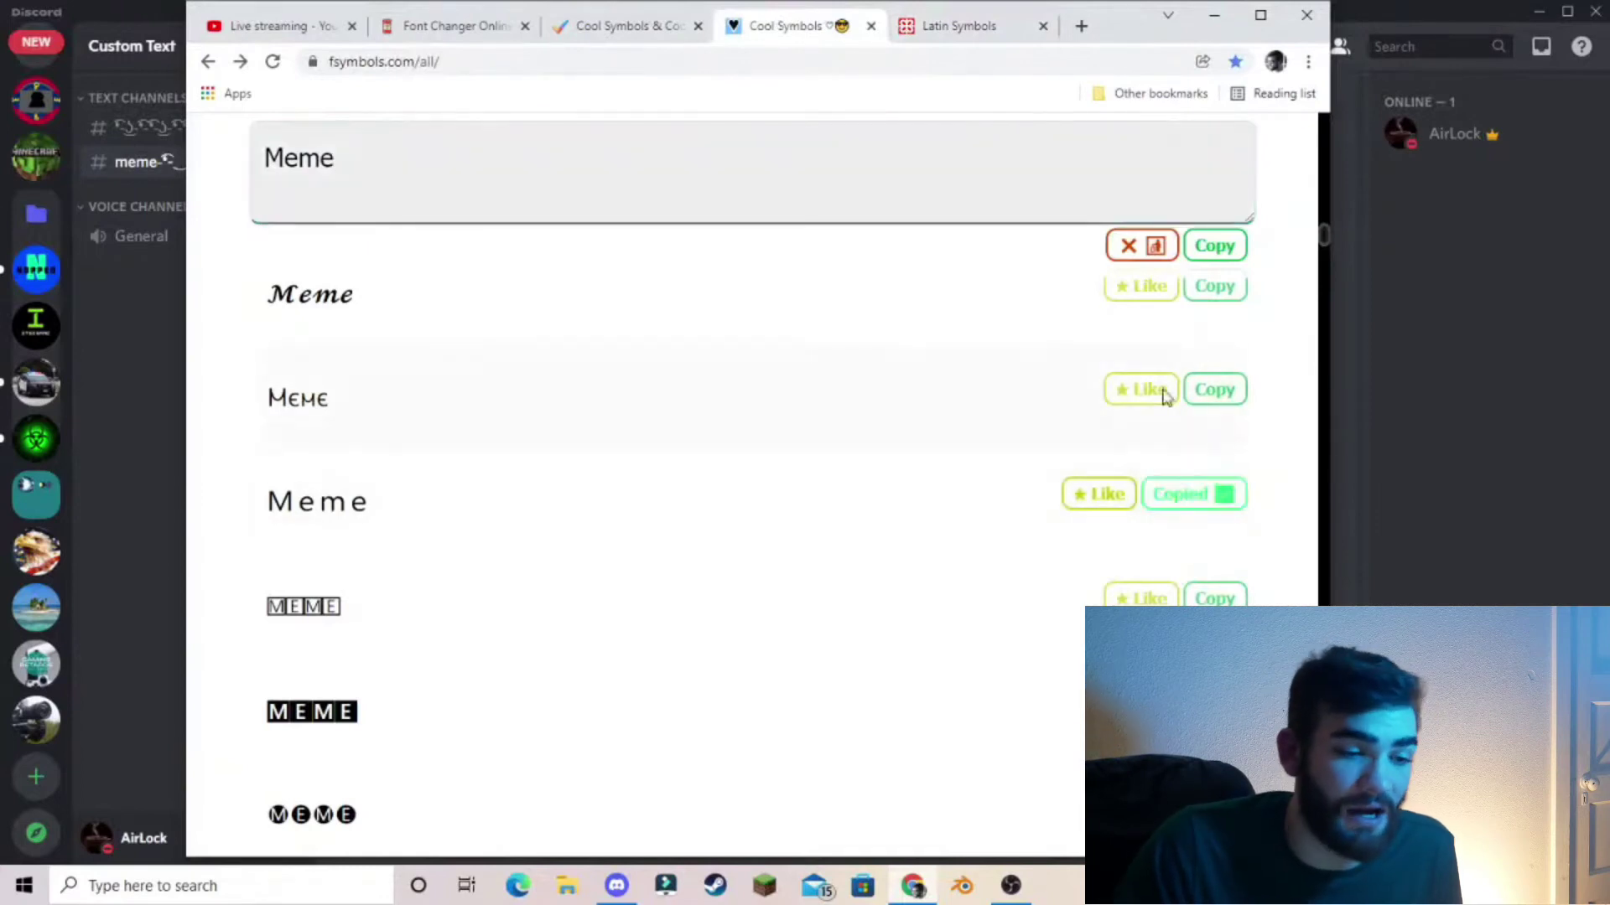
click(954, 33)
scroll(847, 423, up, 15)
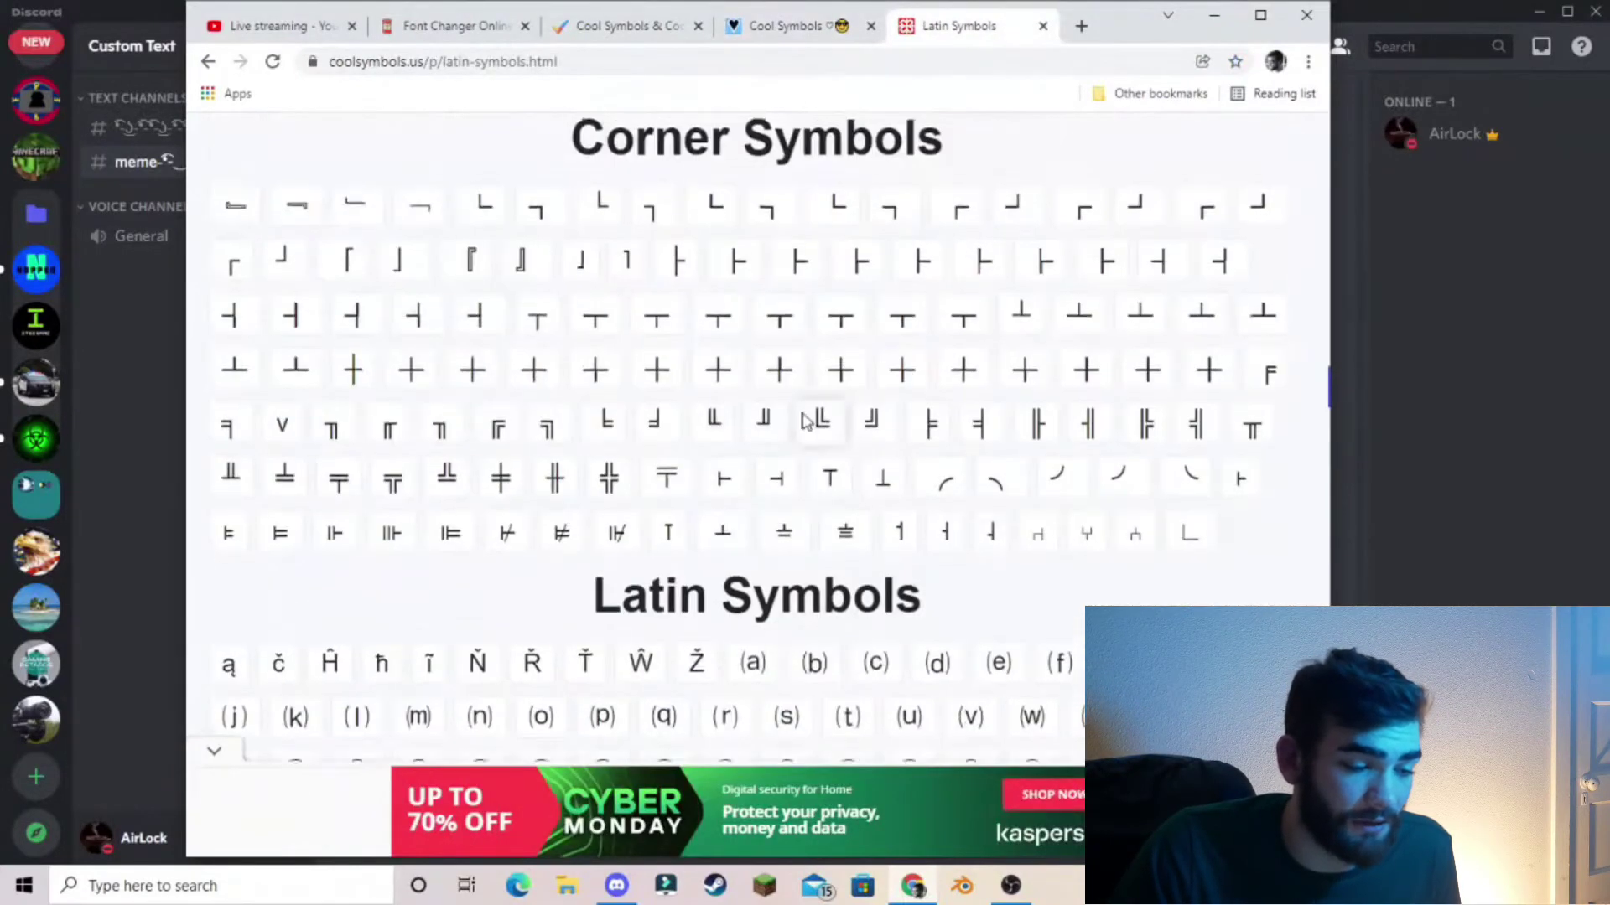
scroll(697, 383, up, 20)
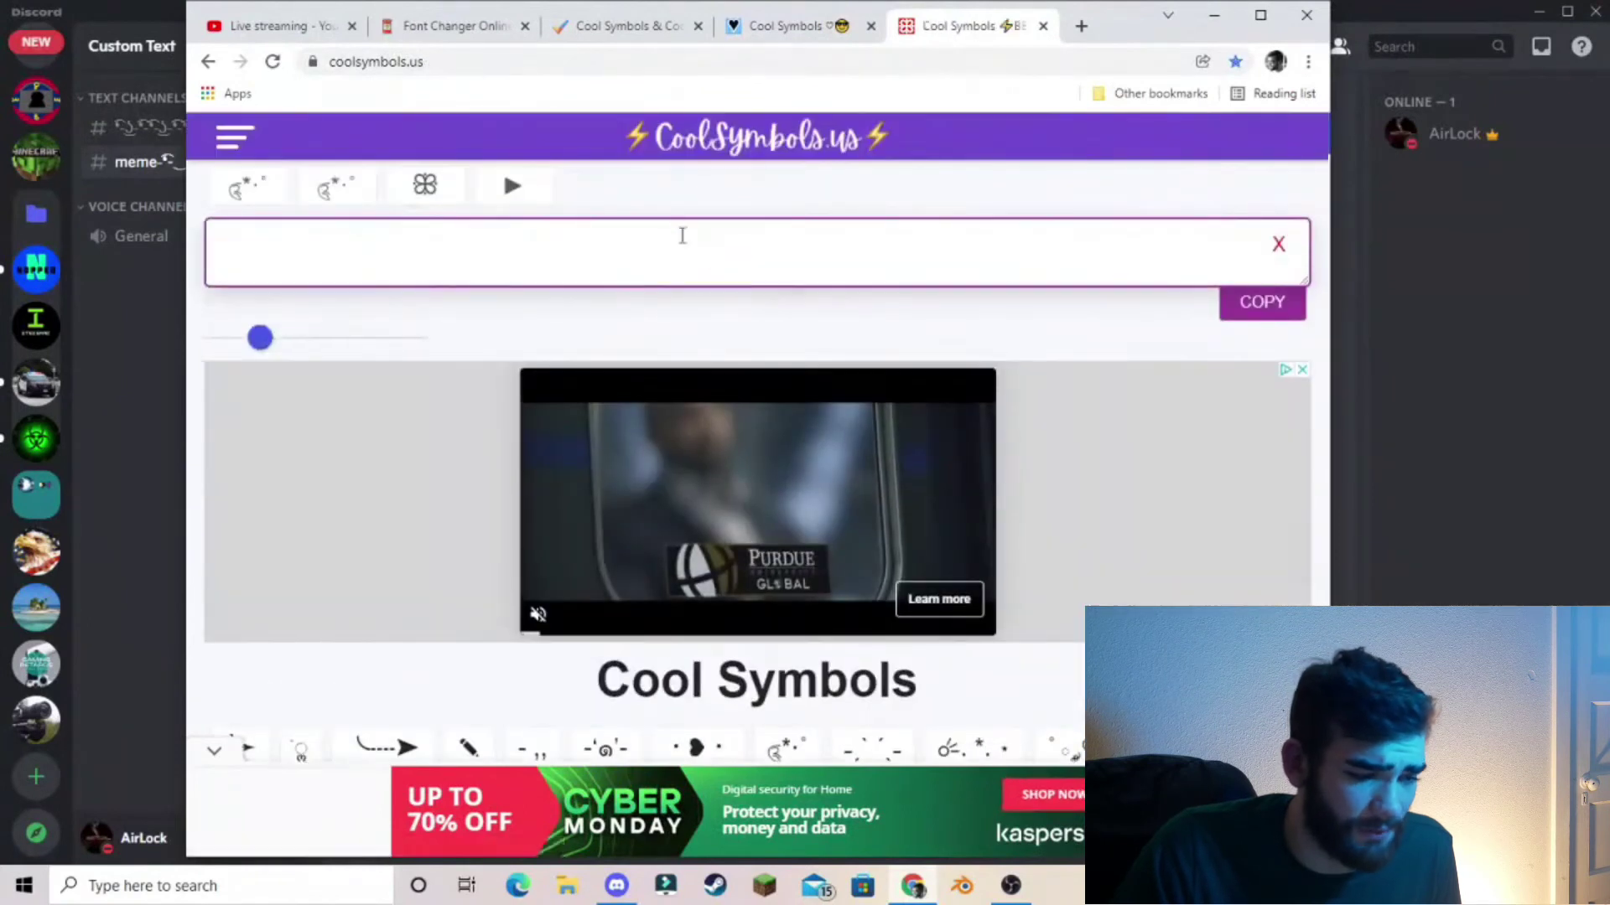
right_click(679, 258)
click(762, 414)
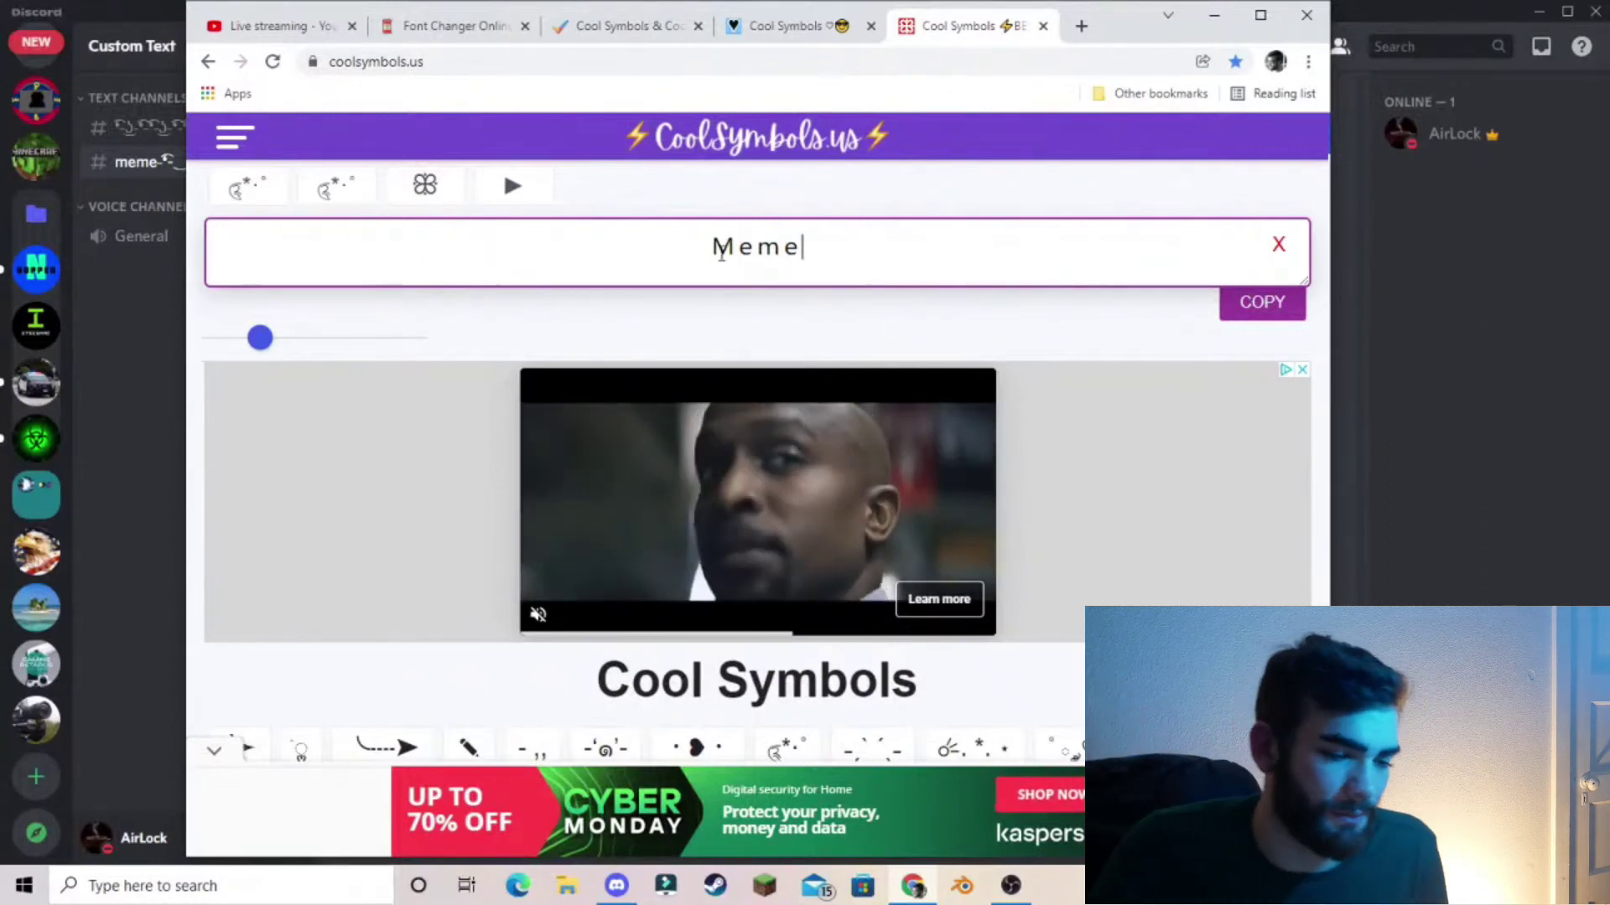
Step: Add an orange heart after the spaced Meme text and a ⅚ symbol before it, and copy the combined text
scroll(891, 506, down, 1)
scroll(888, 496, down, 15)
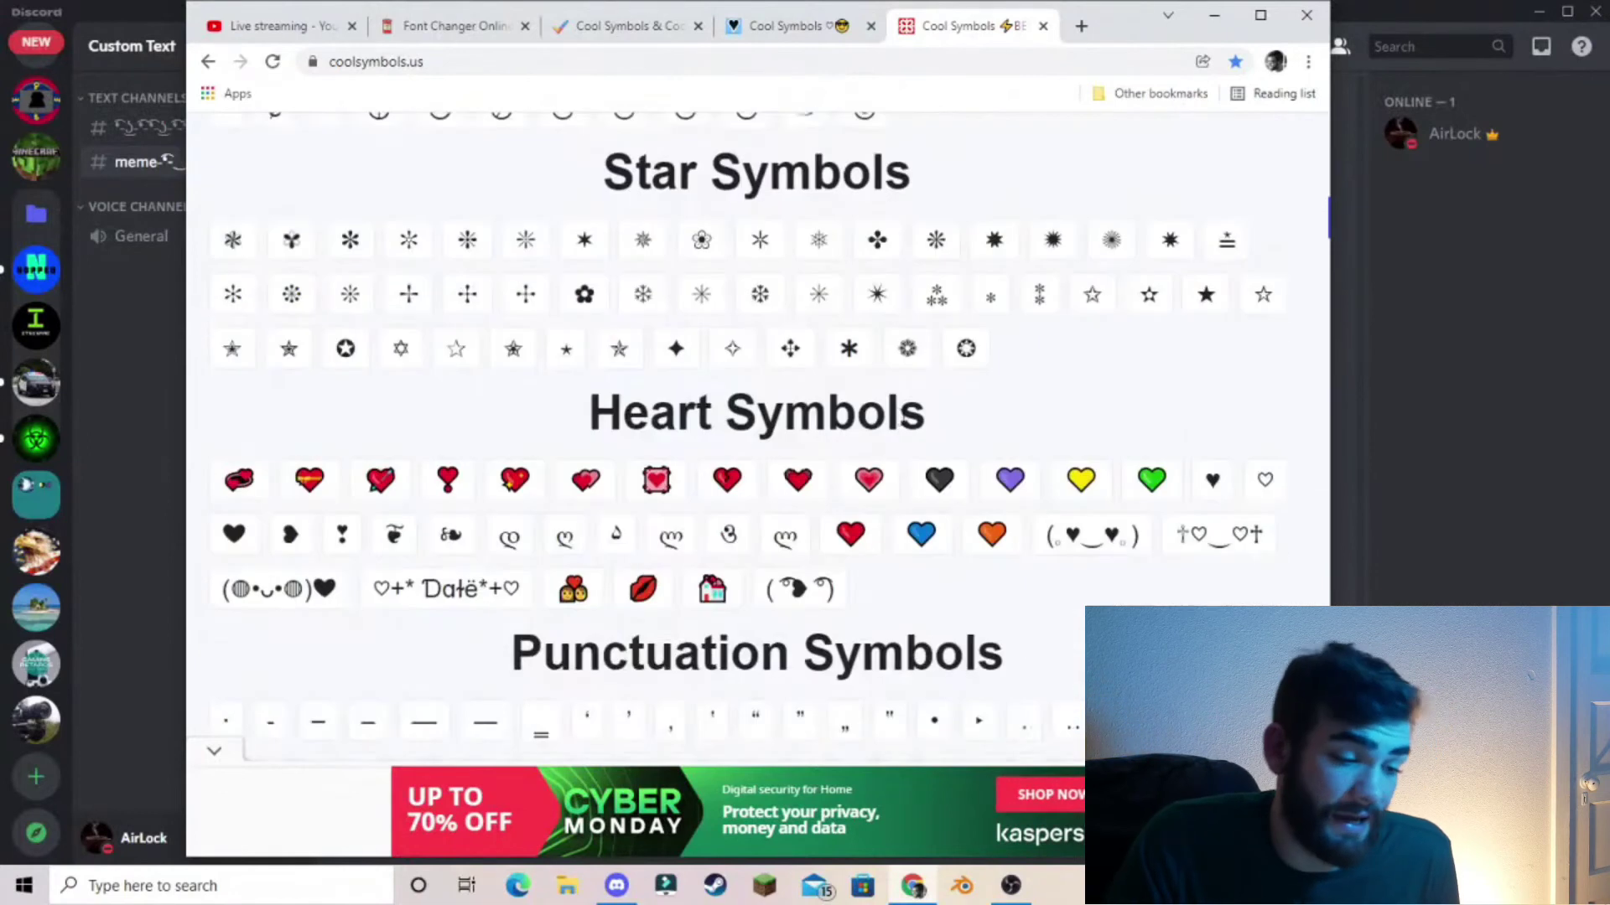
scroll(913, 453, up, 6)
click(986, 352)
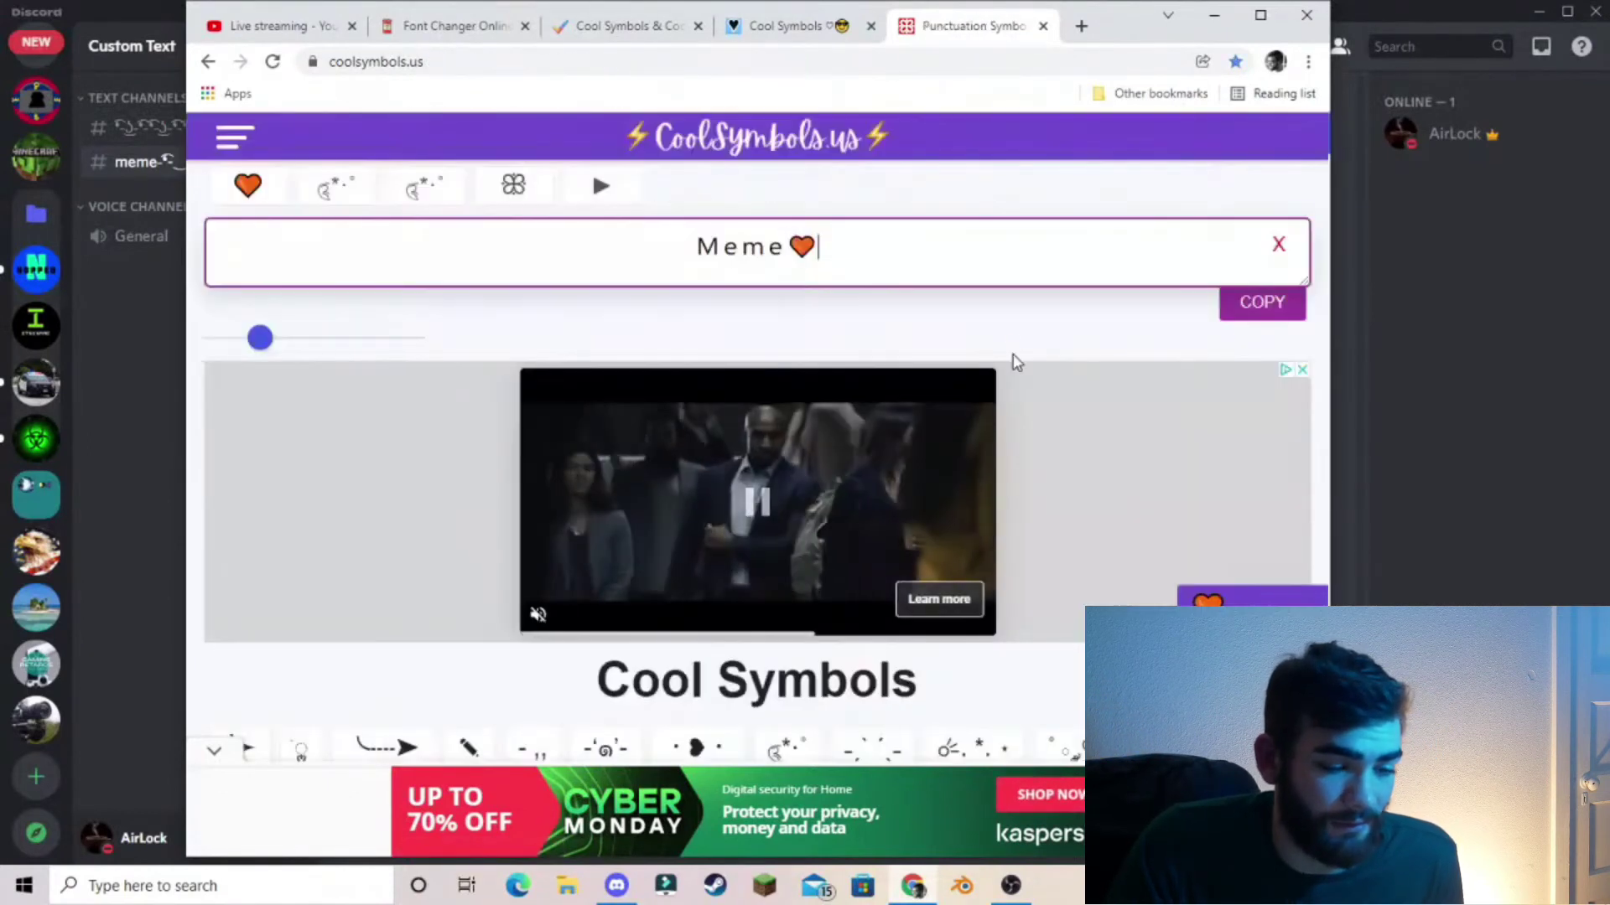
scroll(801, 359, down, 15)
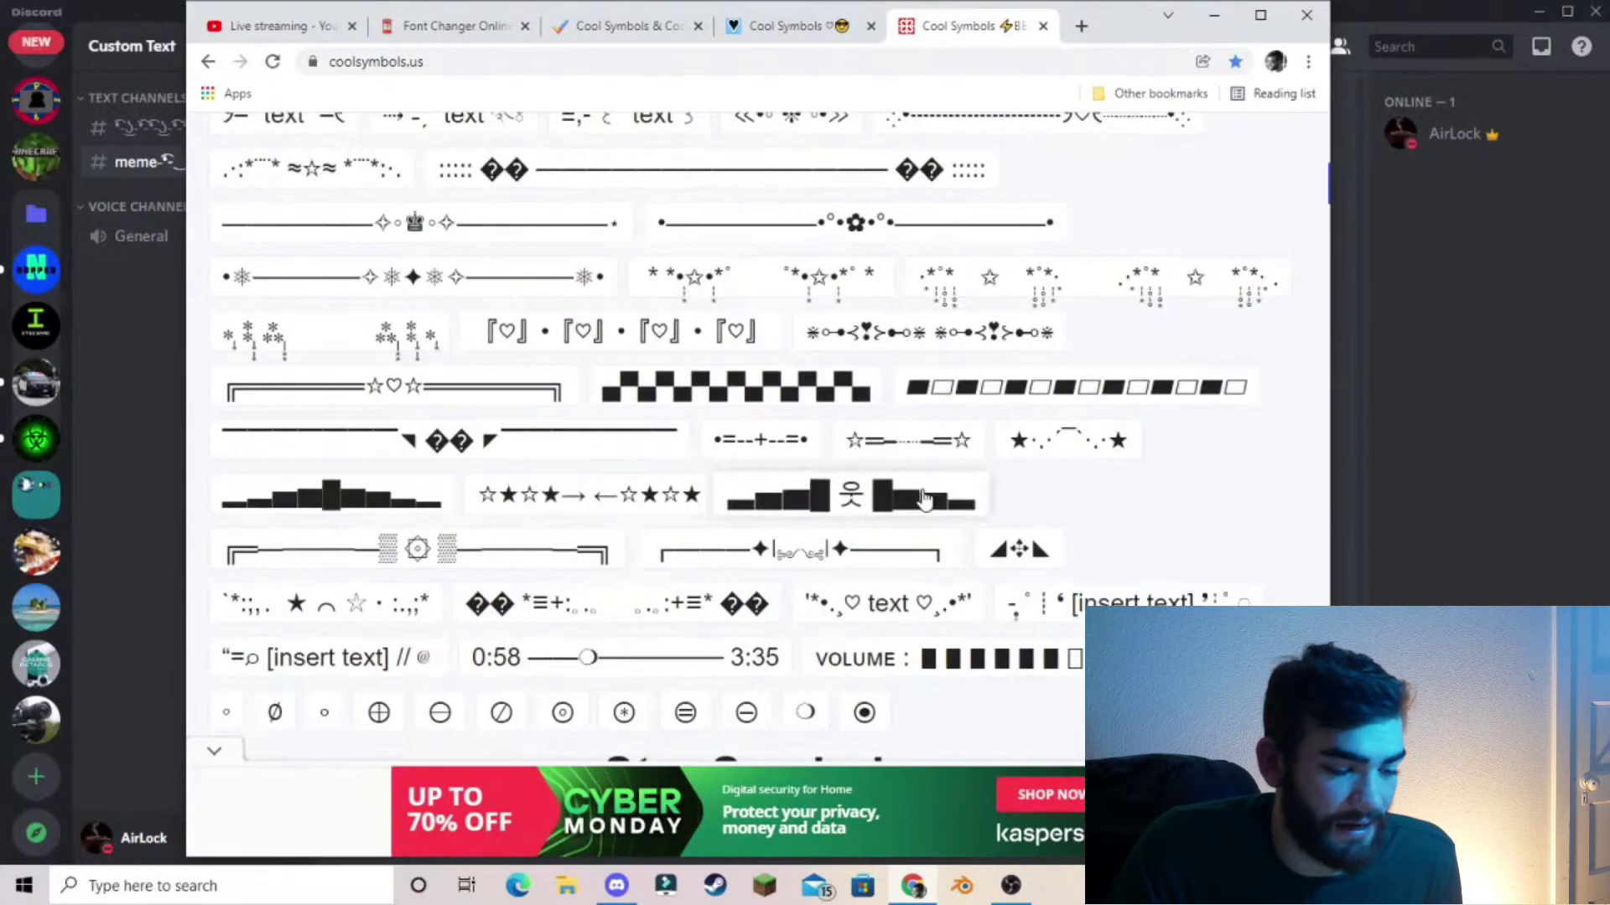
click(689, 539)
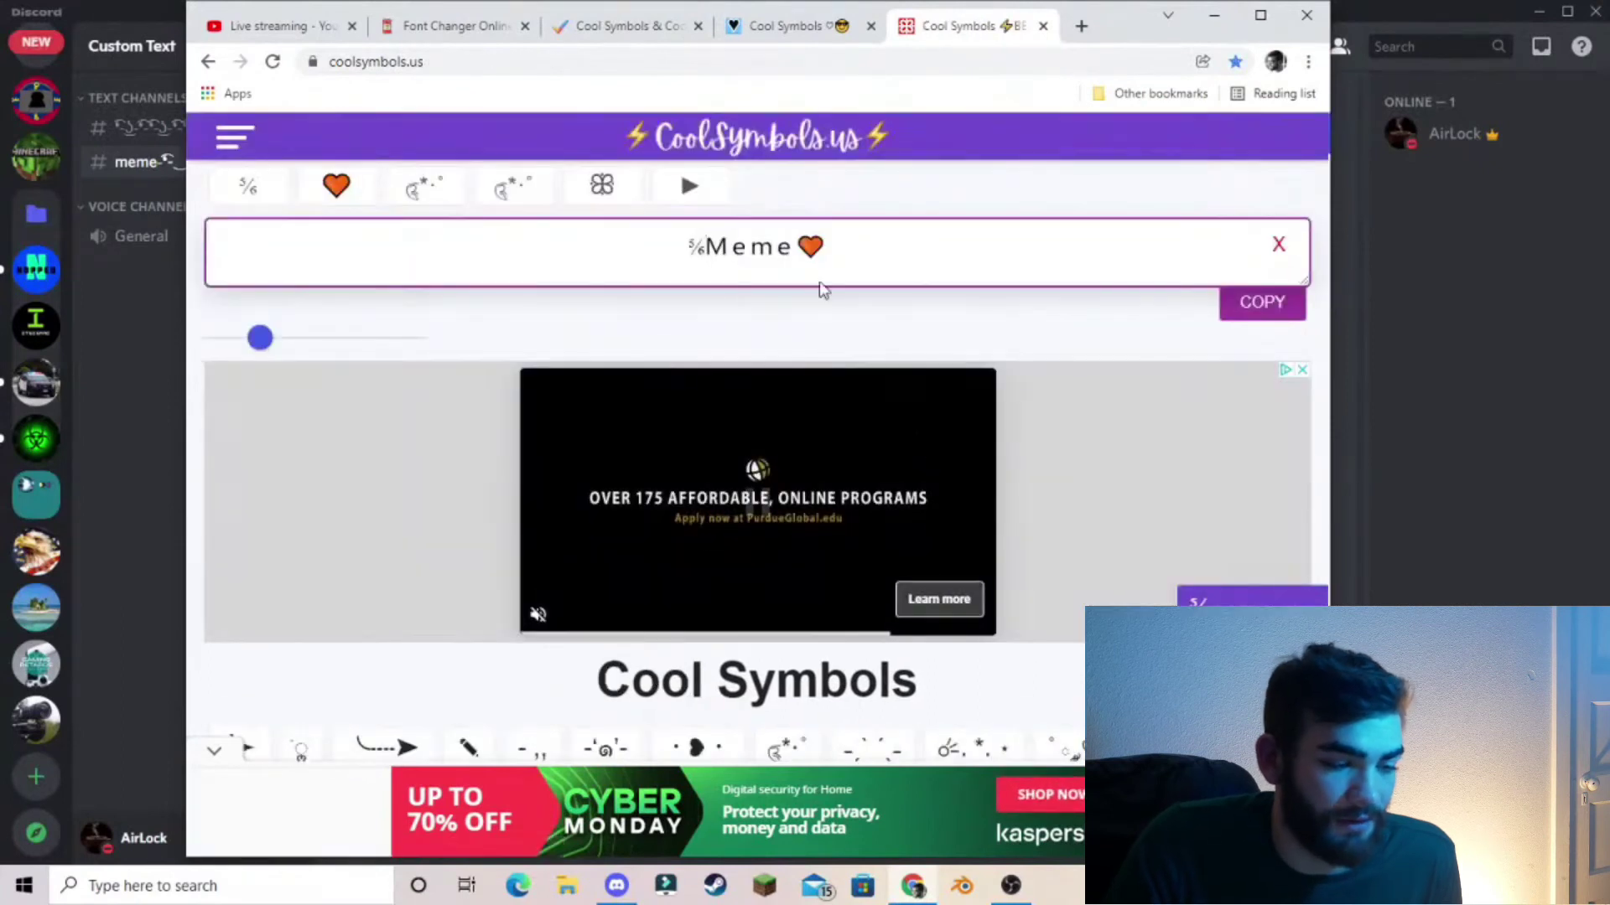
click(1262, 303)
Step: Switch to Discord, replace the meme text channel's name with the copied ⅚ Meme 🧡 text, and save the channel settings
click(118, 379)
right_click(126, 171)
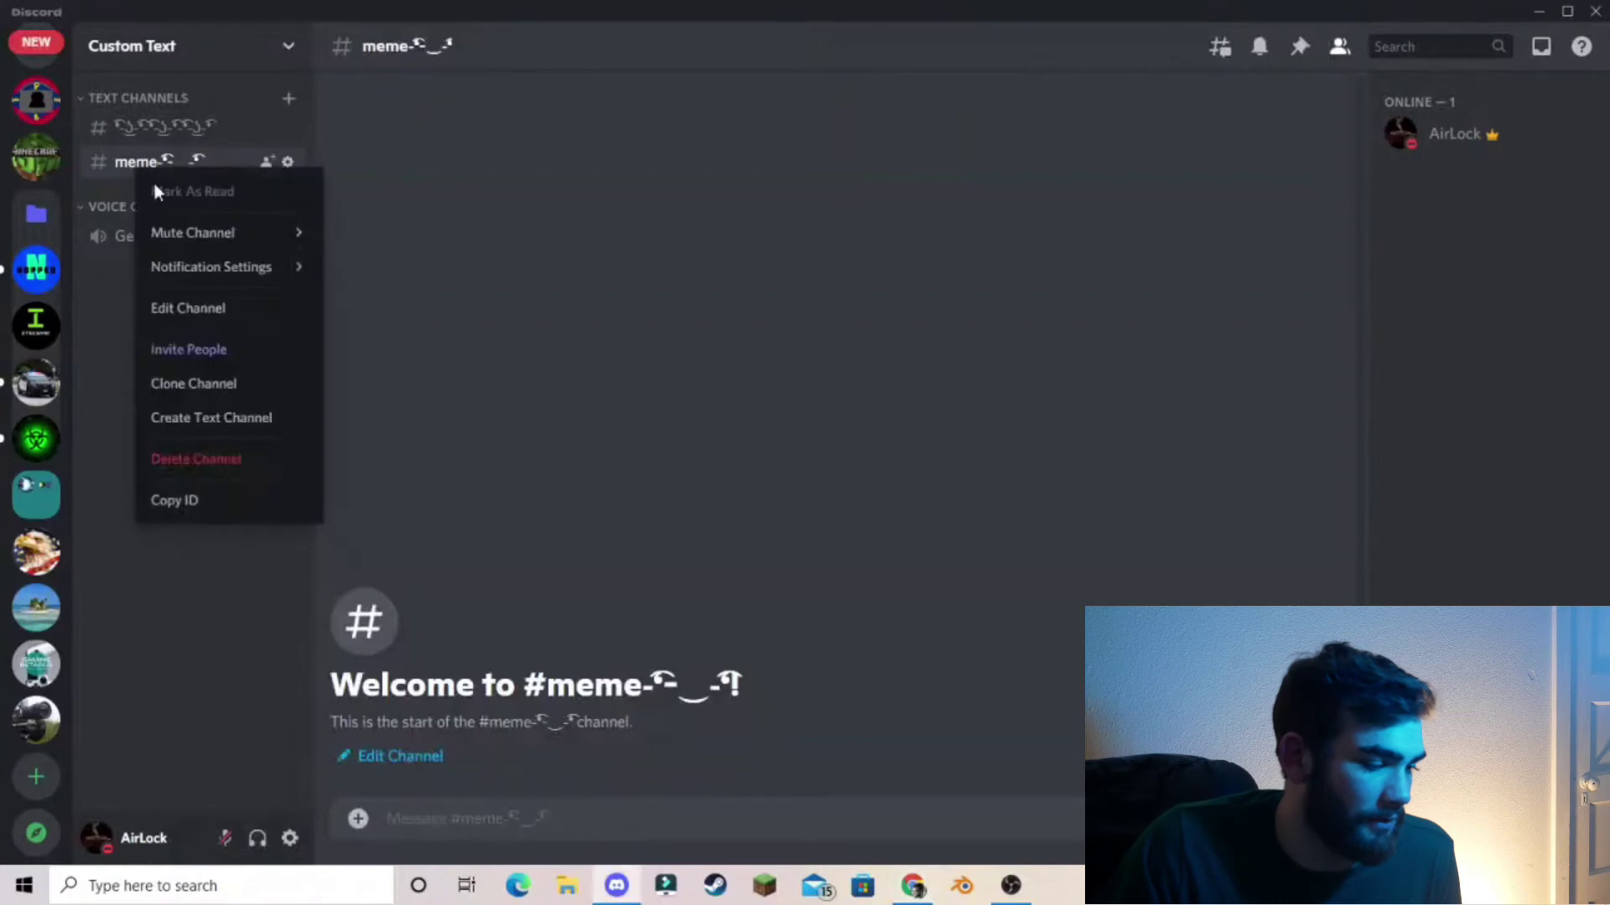
click(204, 310)
key(ctrl+a)
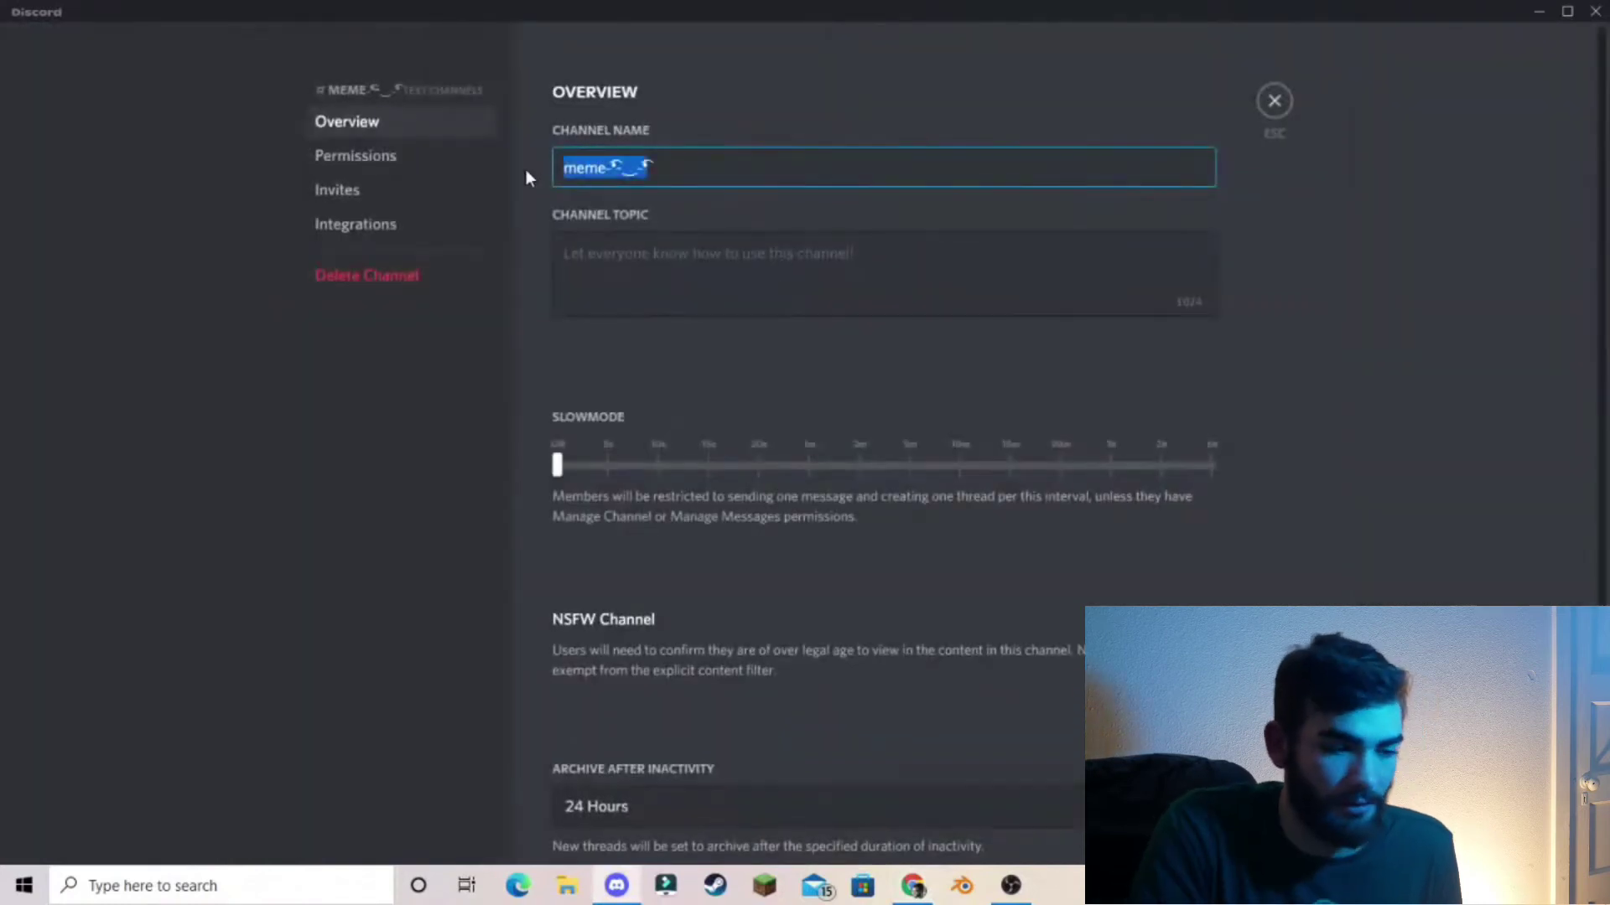
key(BackSpace)
right_click(597, 168)
click(630, 306)
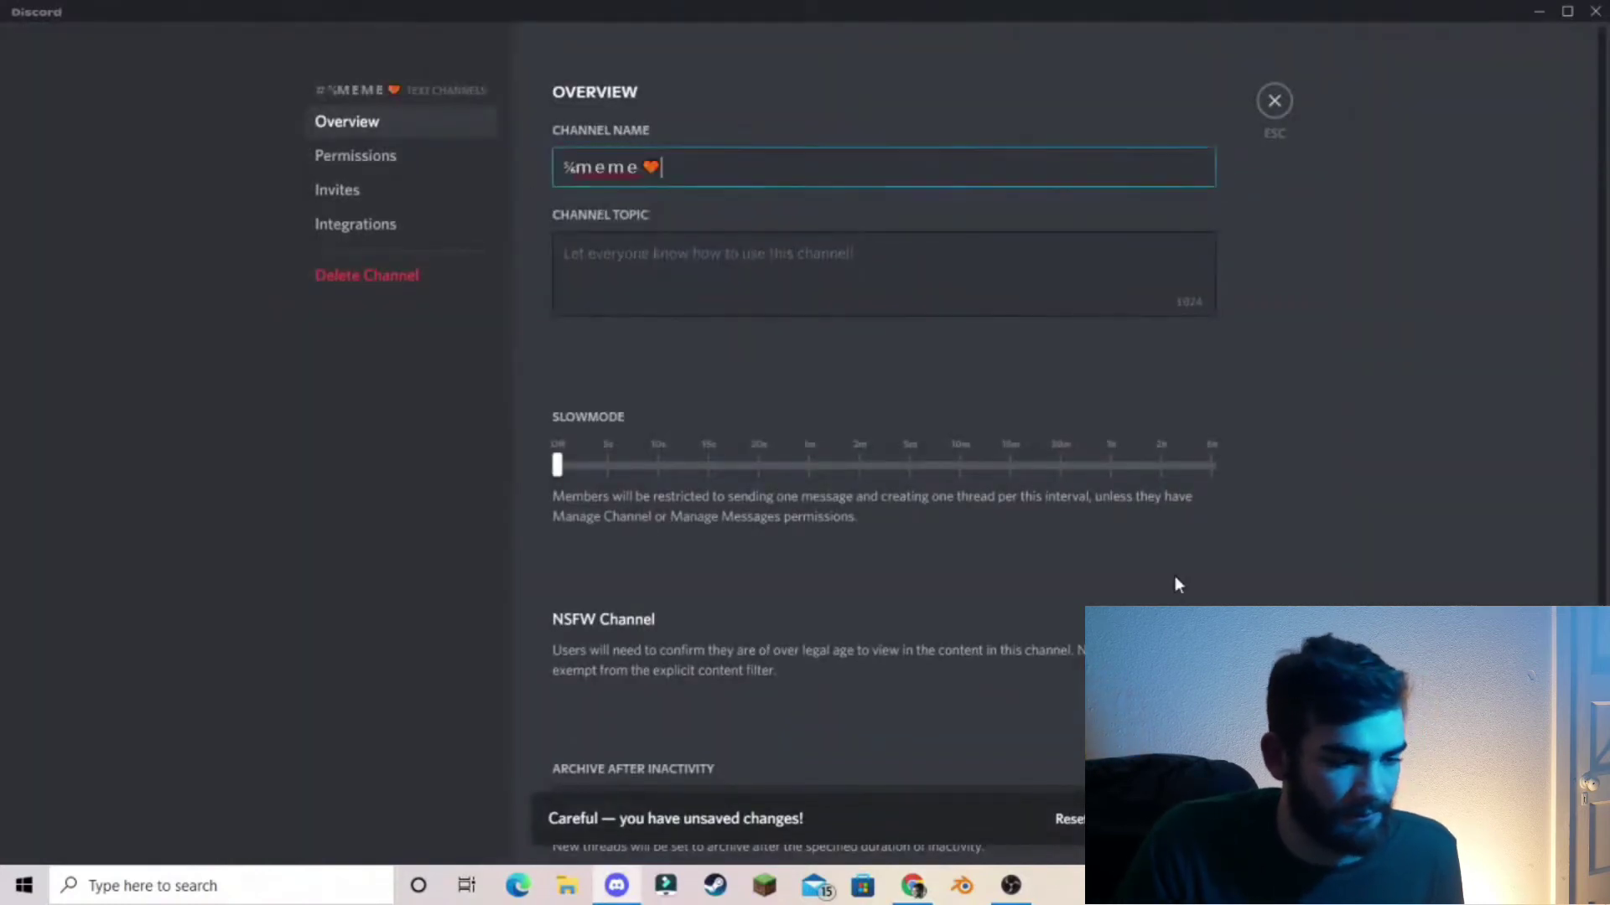
click(1157, 819)
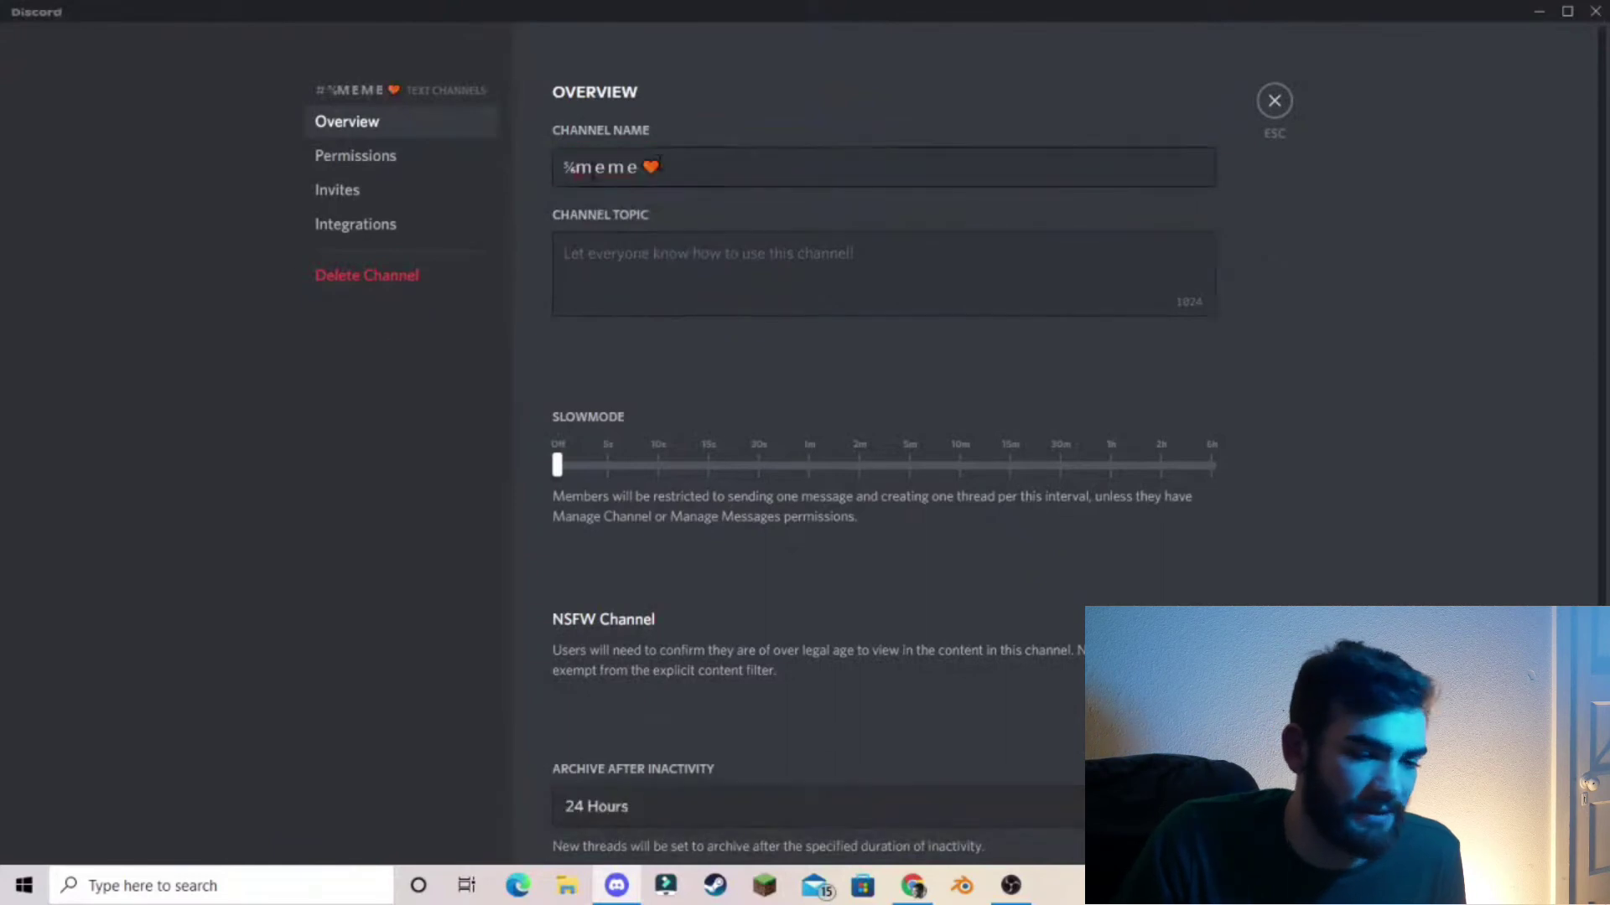
key(Escape)
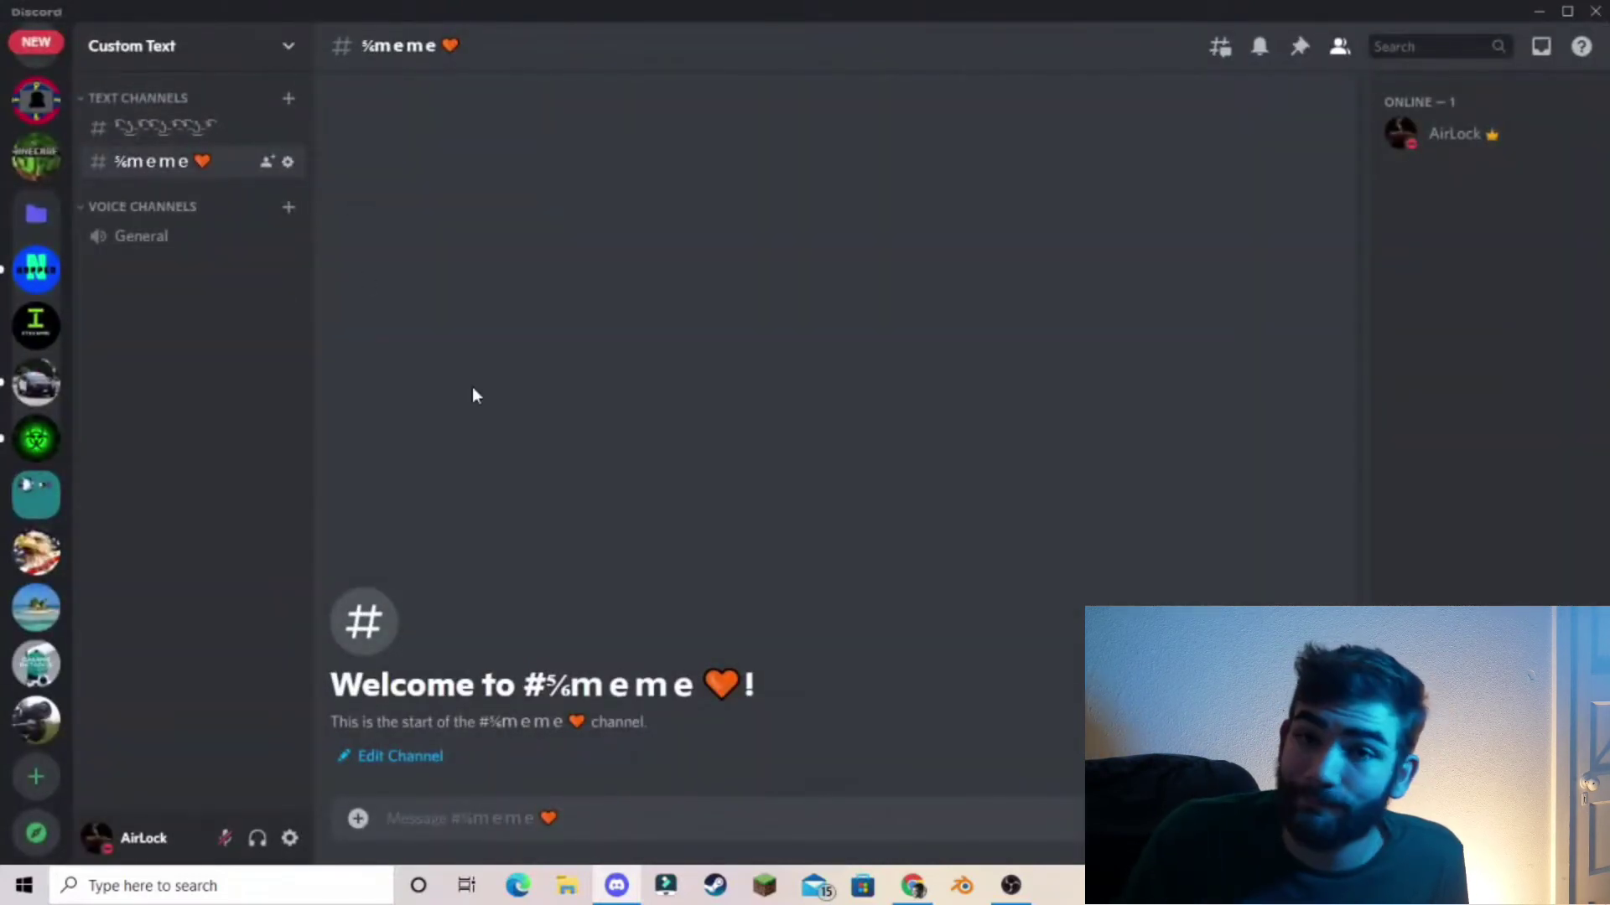
Step: Switch to Chrome, open the bookmarked text-symbols.com site in a new browser tab, and look through its symbols, Lenny faces and emoji categories
click(915, 887)
click(1082, 26)
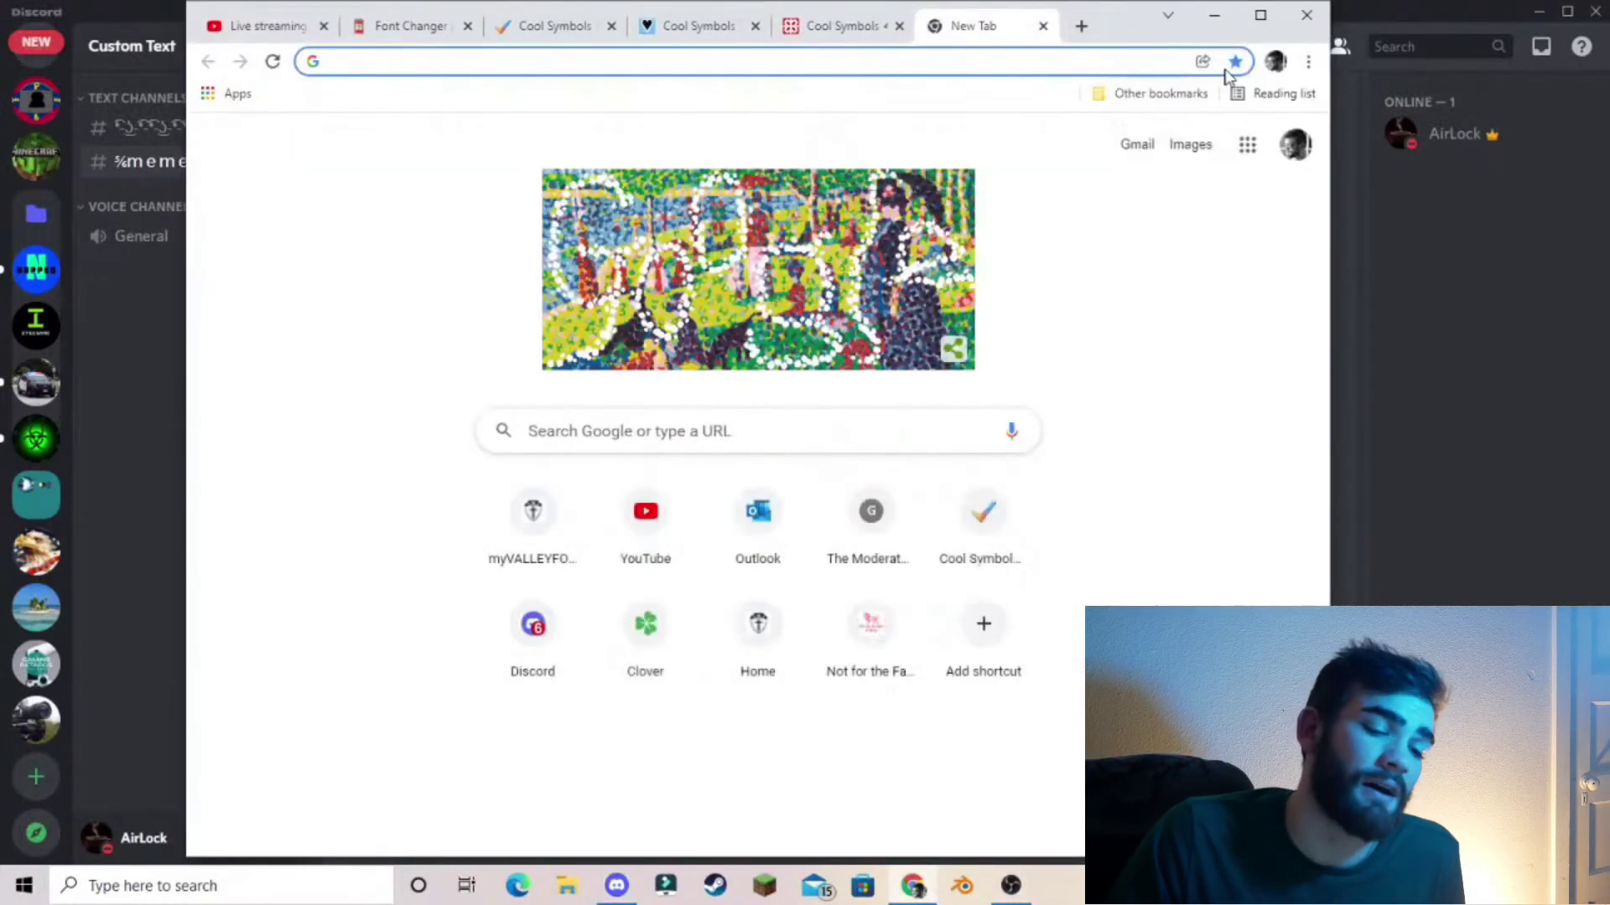
click(1161, 93)
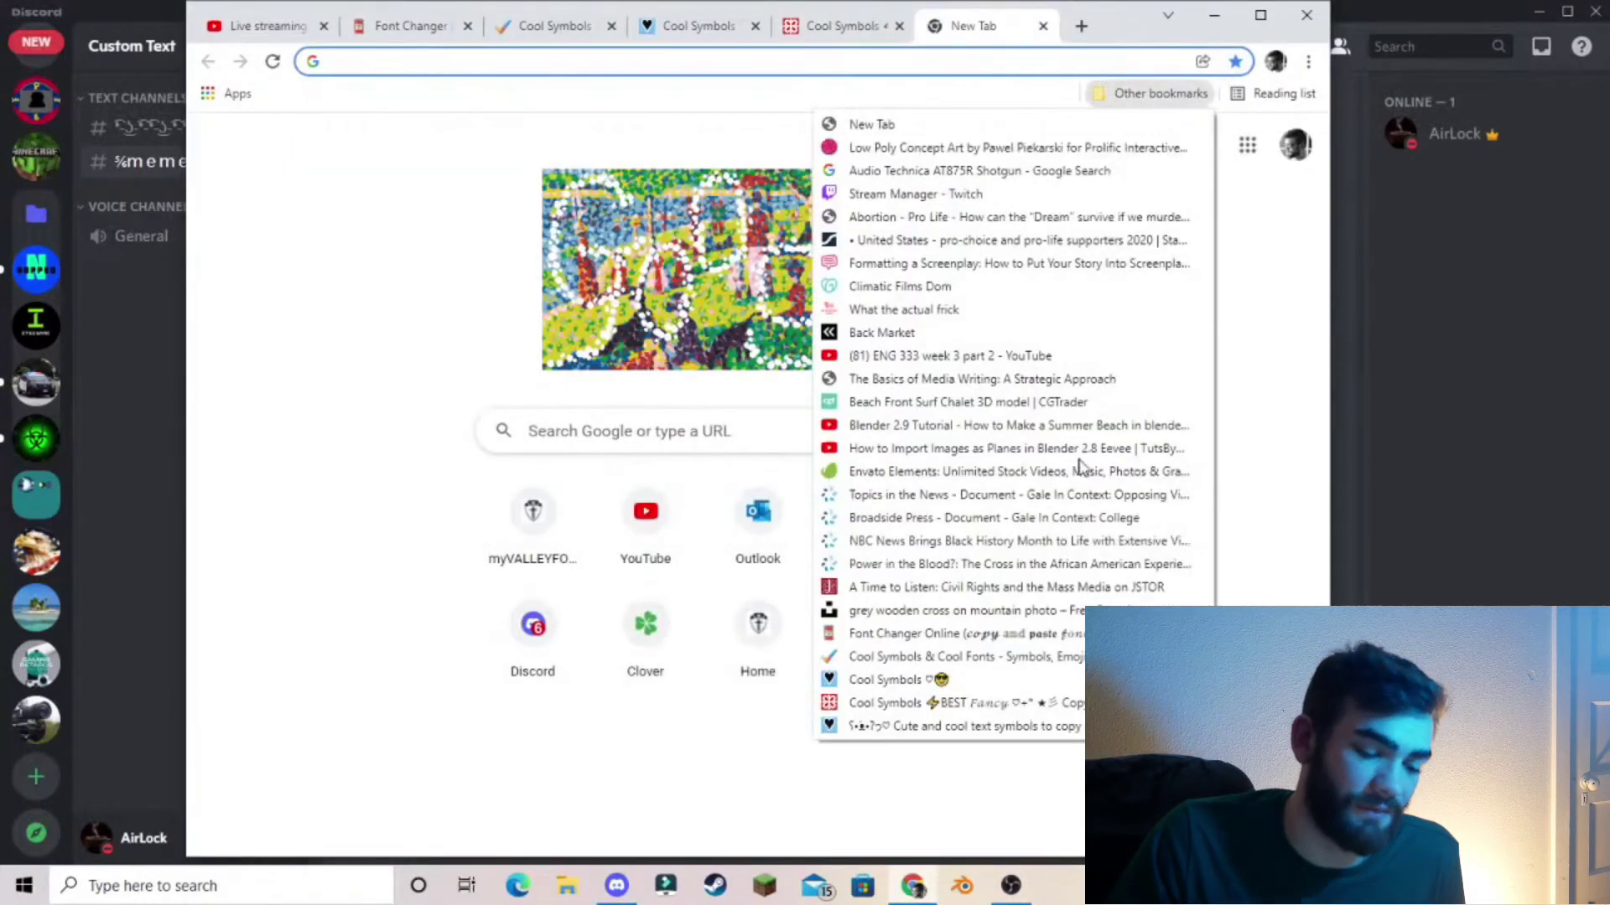
click(885, 728)
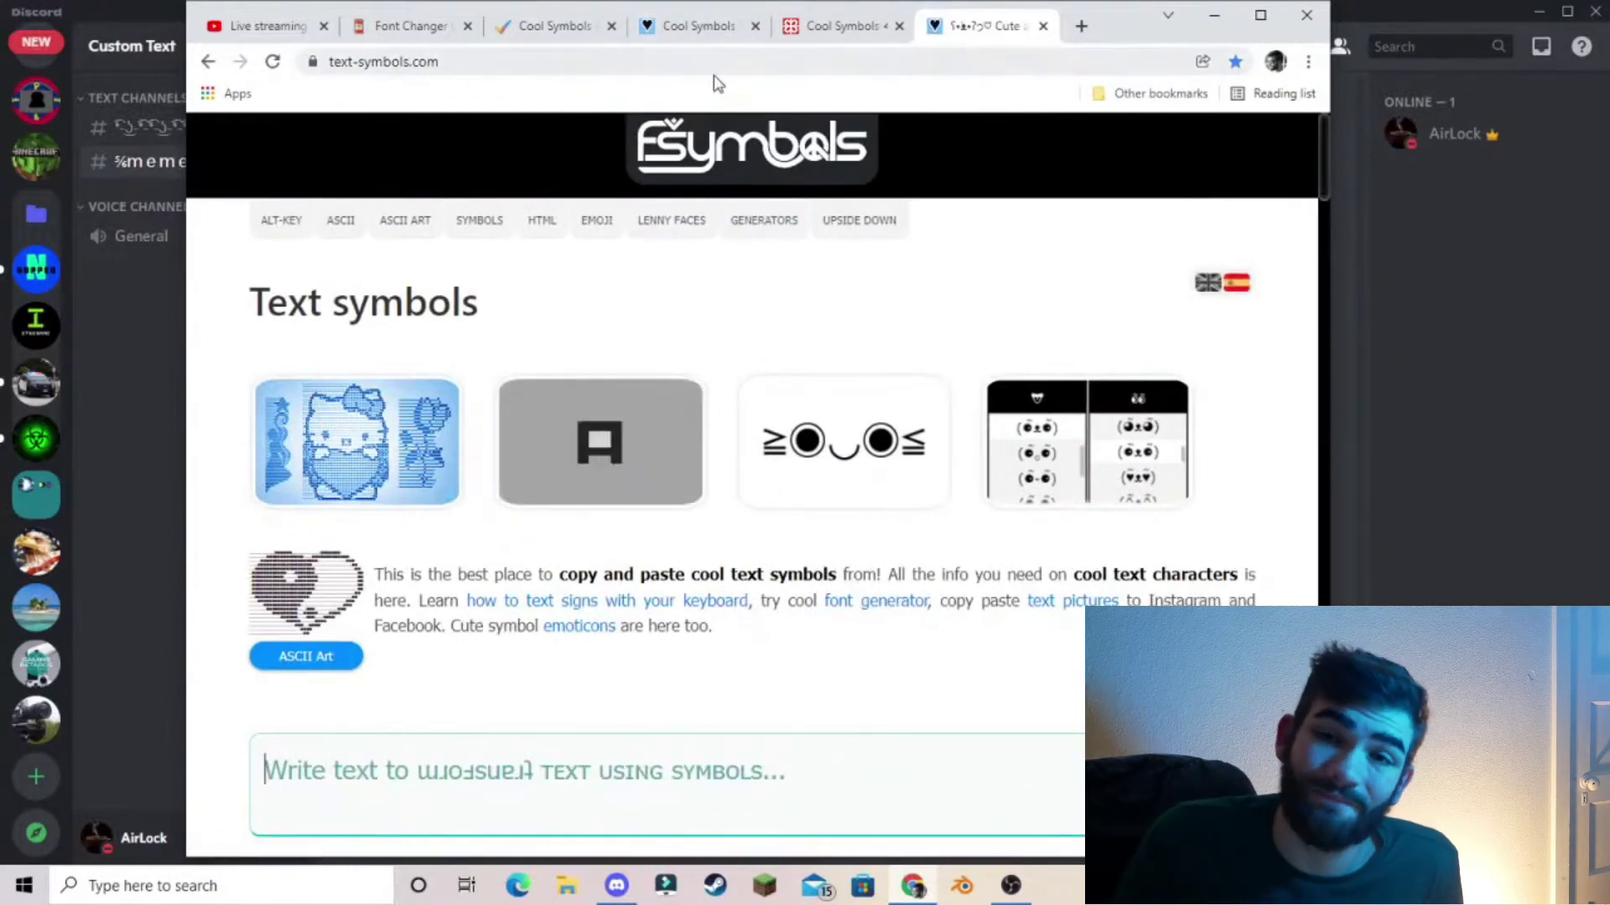
scroll(721, 210, down, 15)
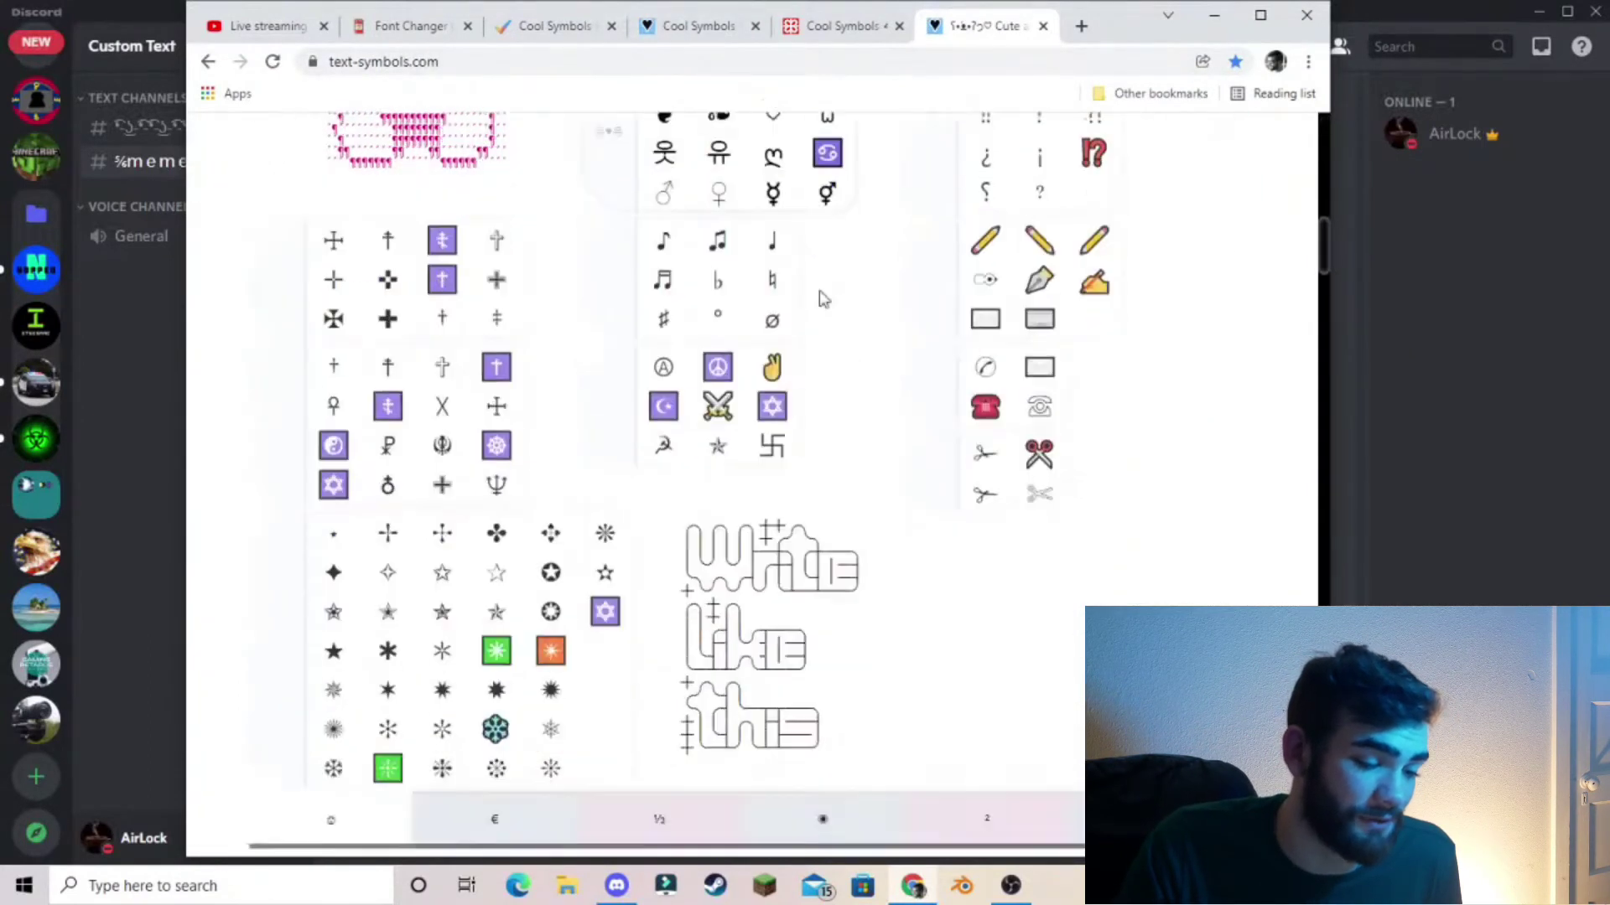
scroll(821, 298, down, 10)
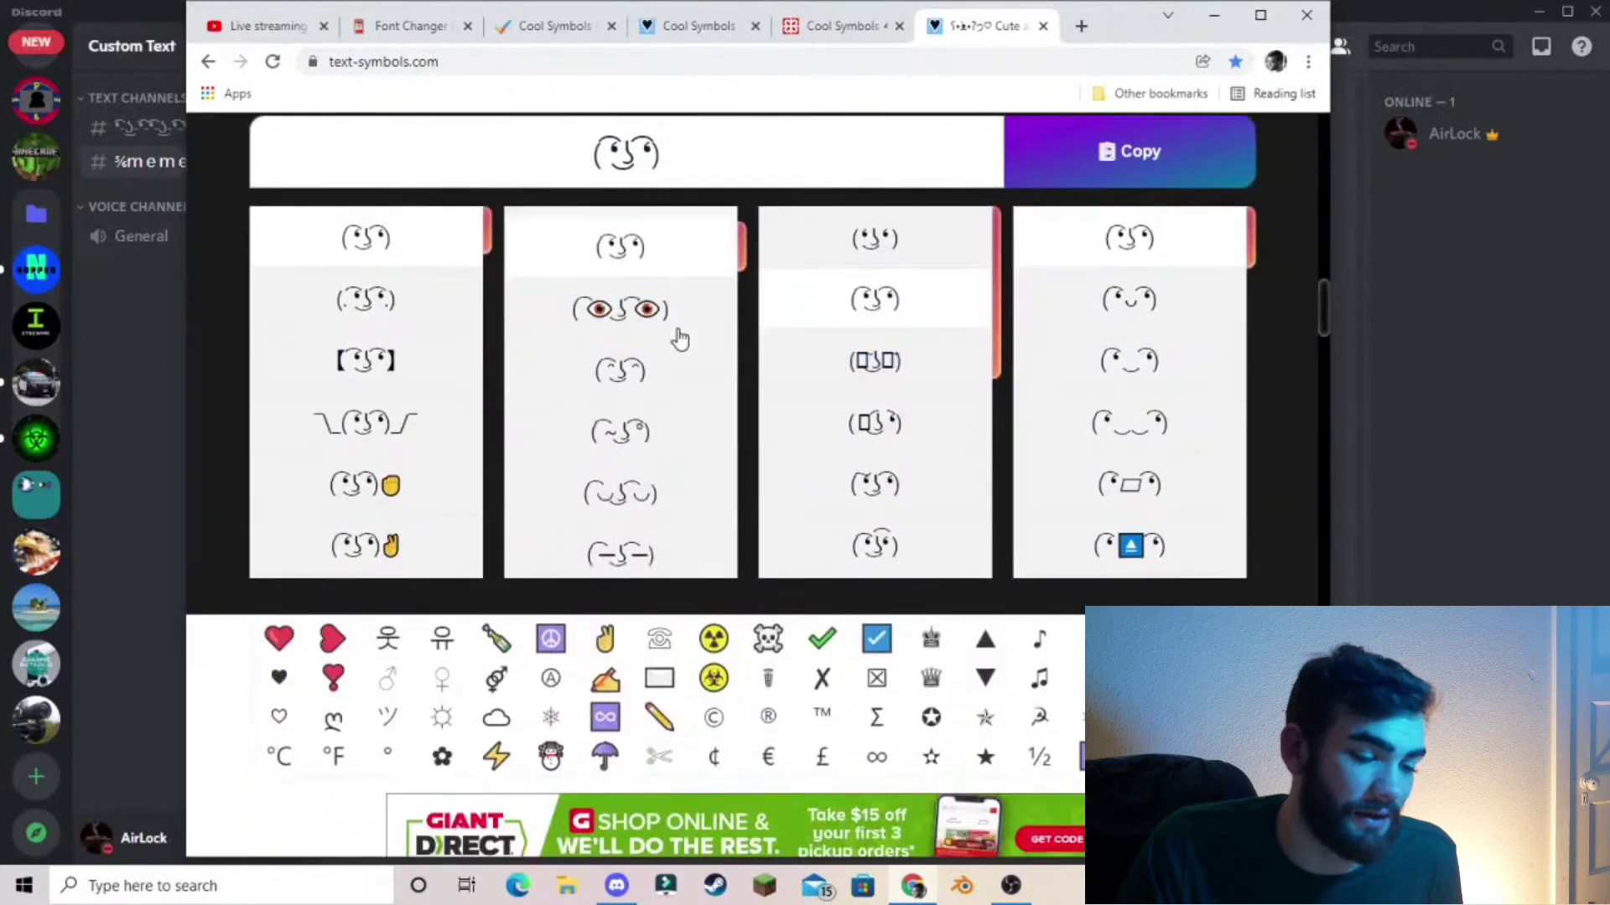
scroll(687, 336, down, 10)
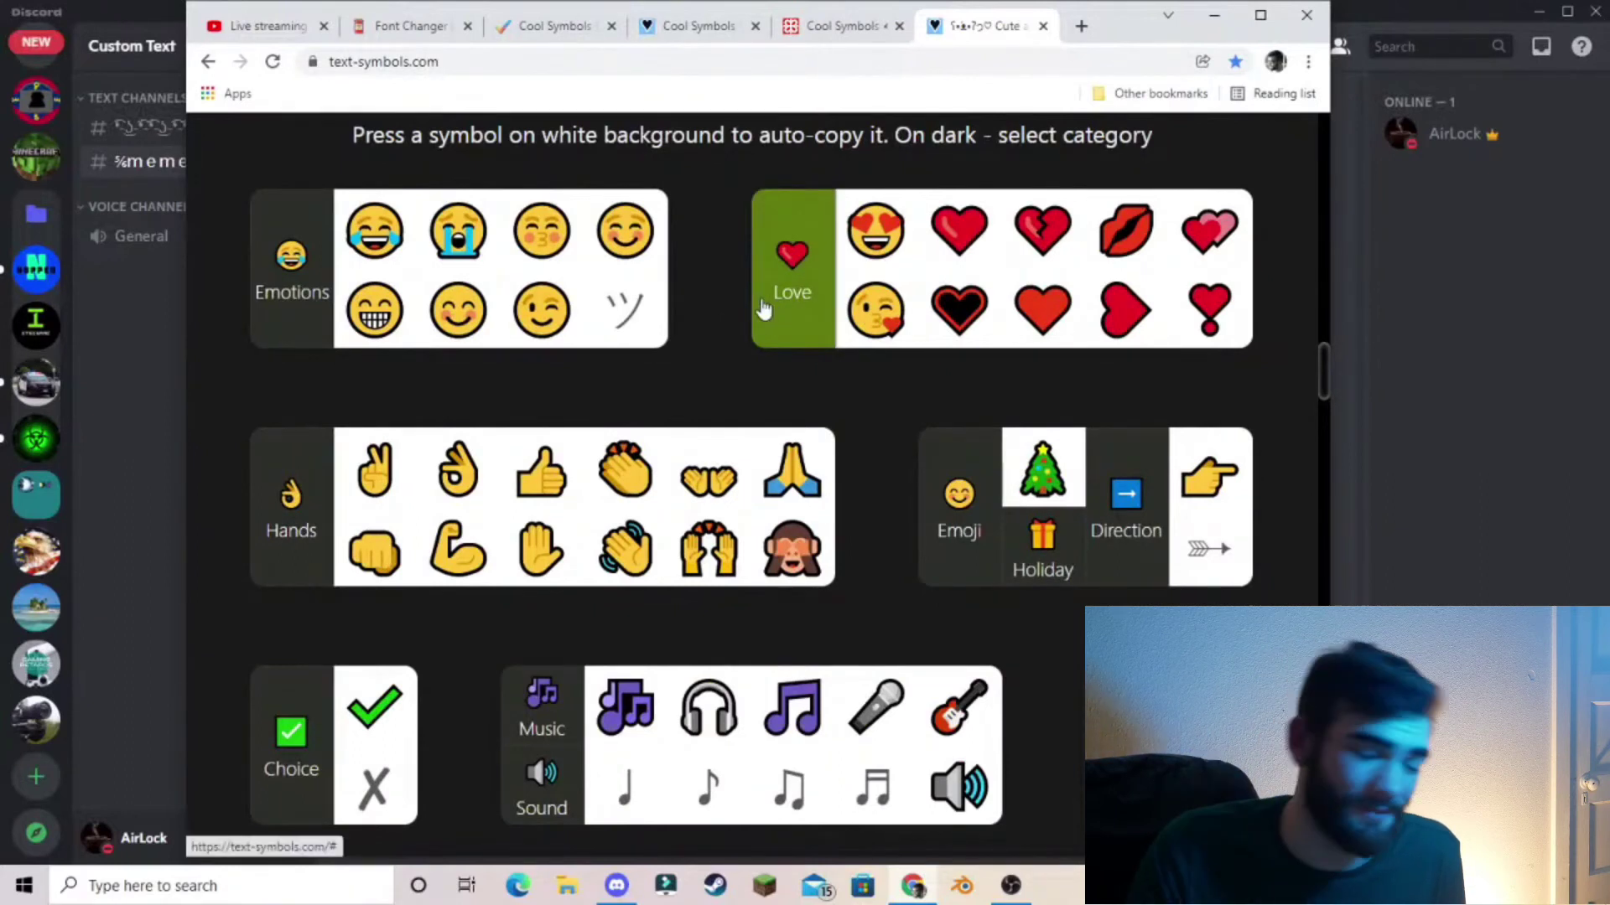
scroll(685, 332, down, 20)
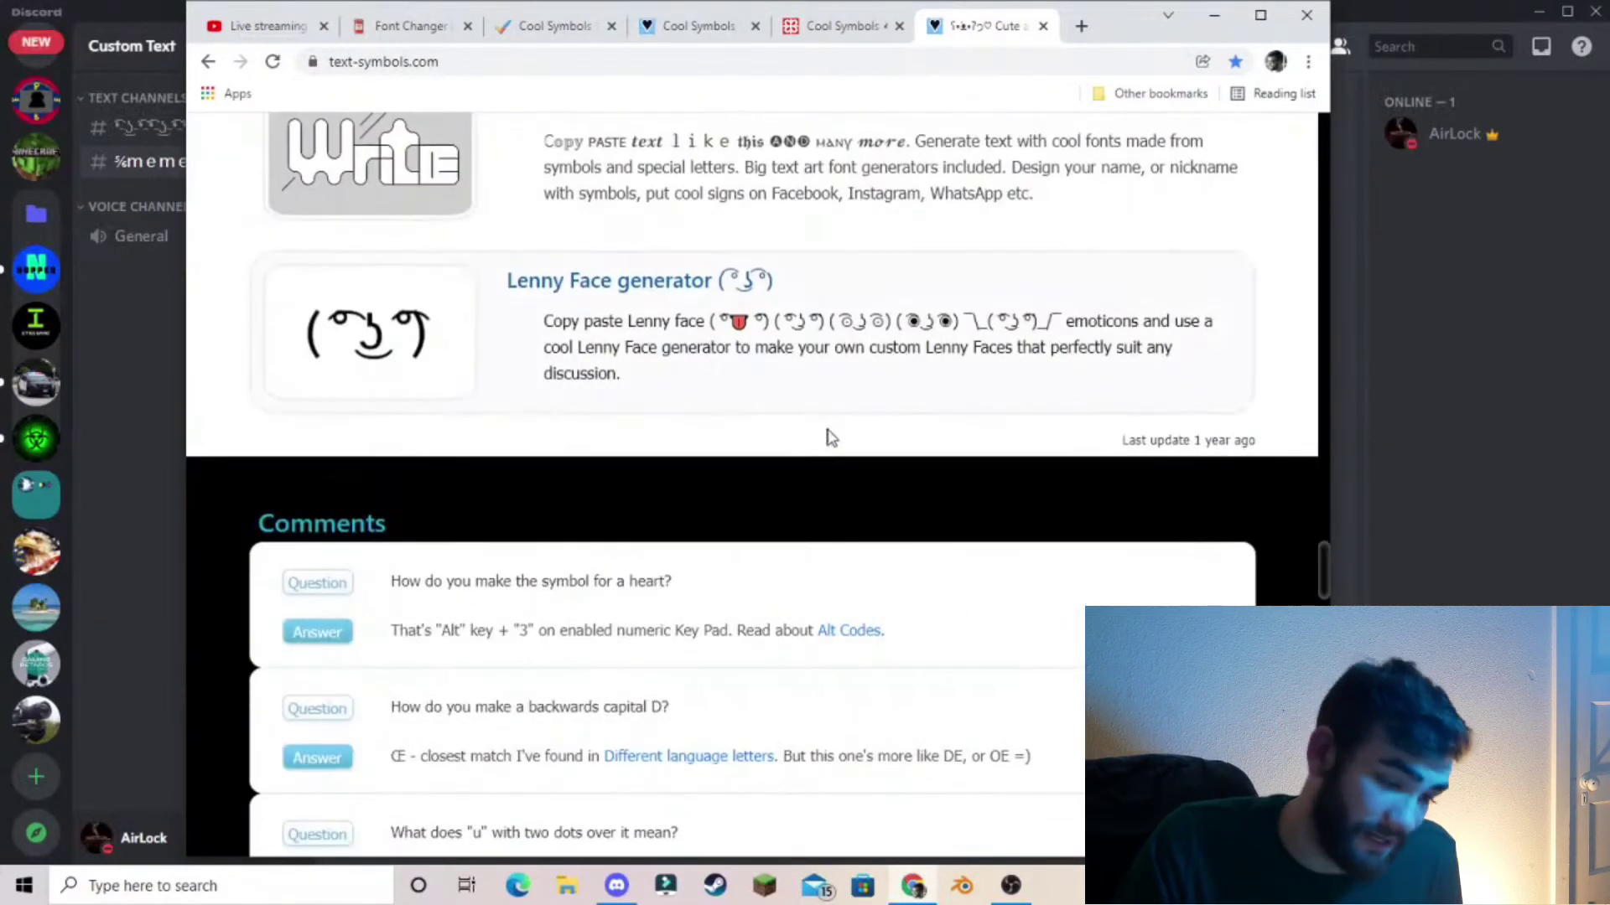
scroll(922, 486, up, 20)
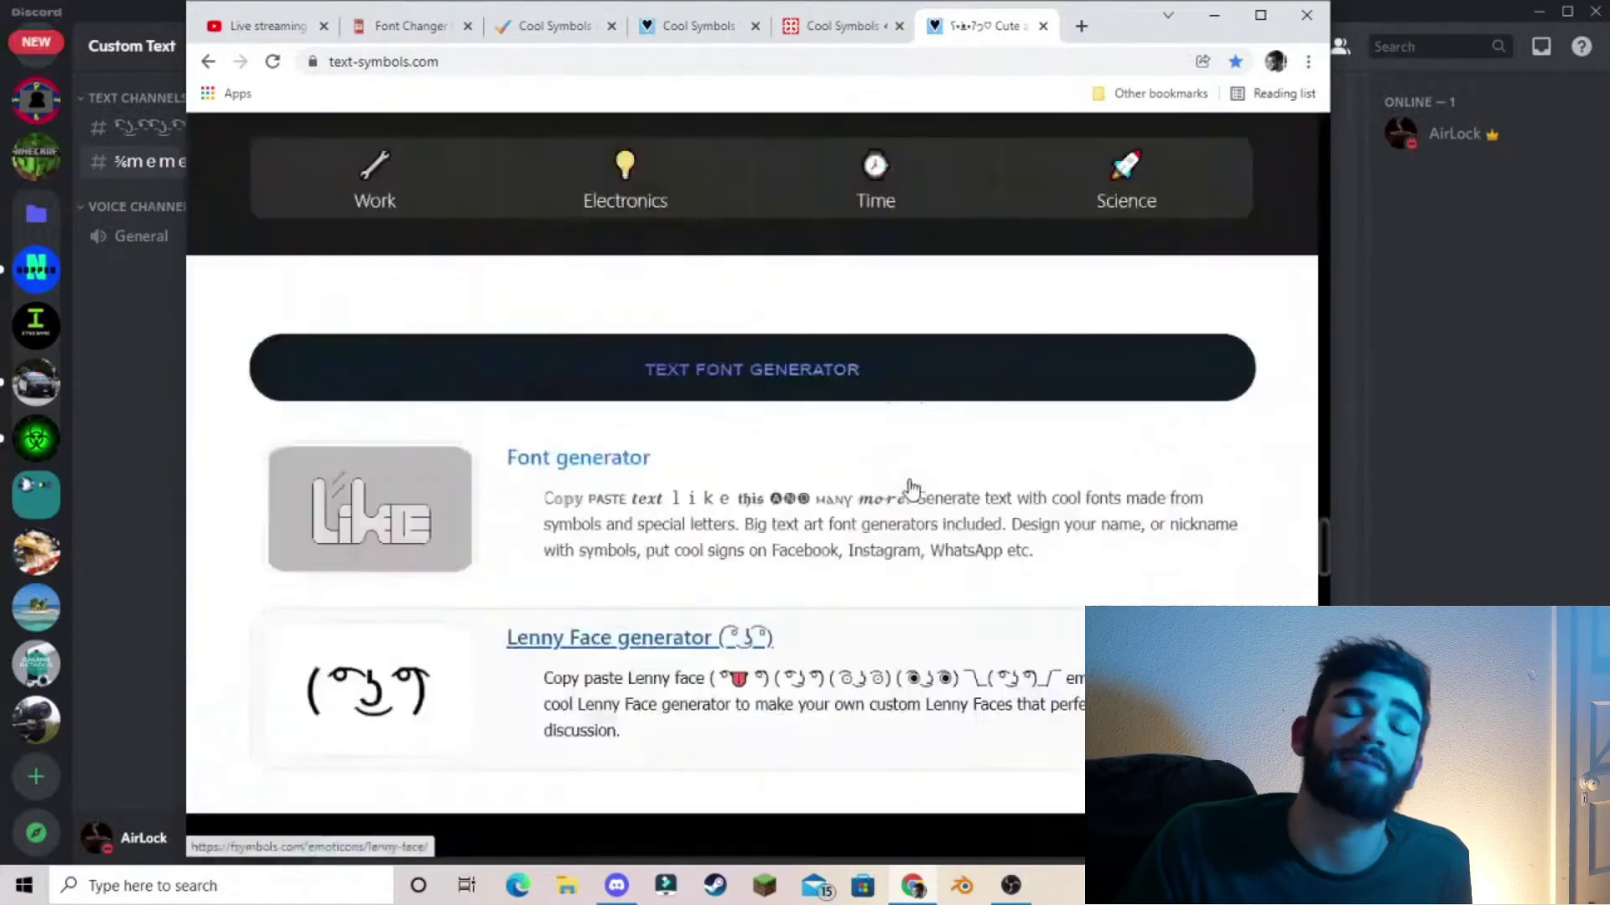
scroll(901, 511, up, 20)
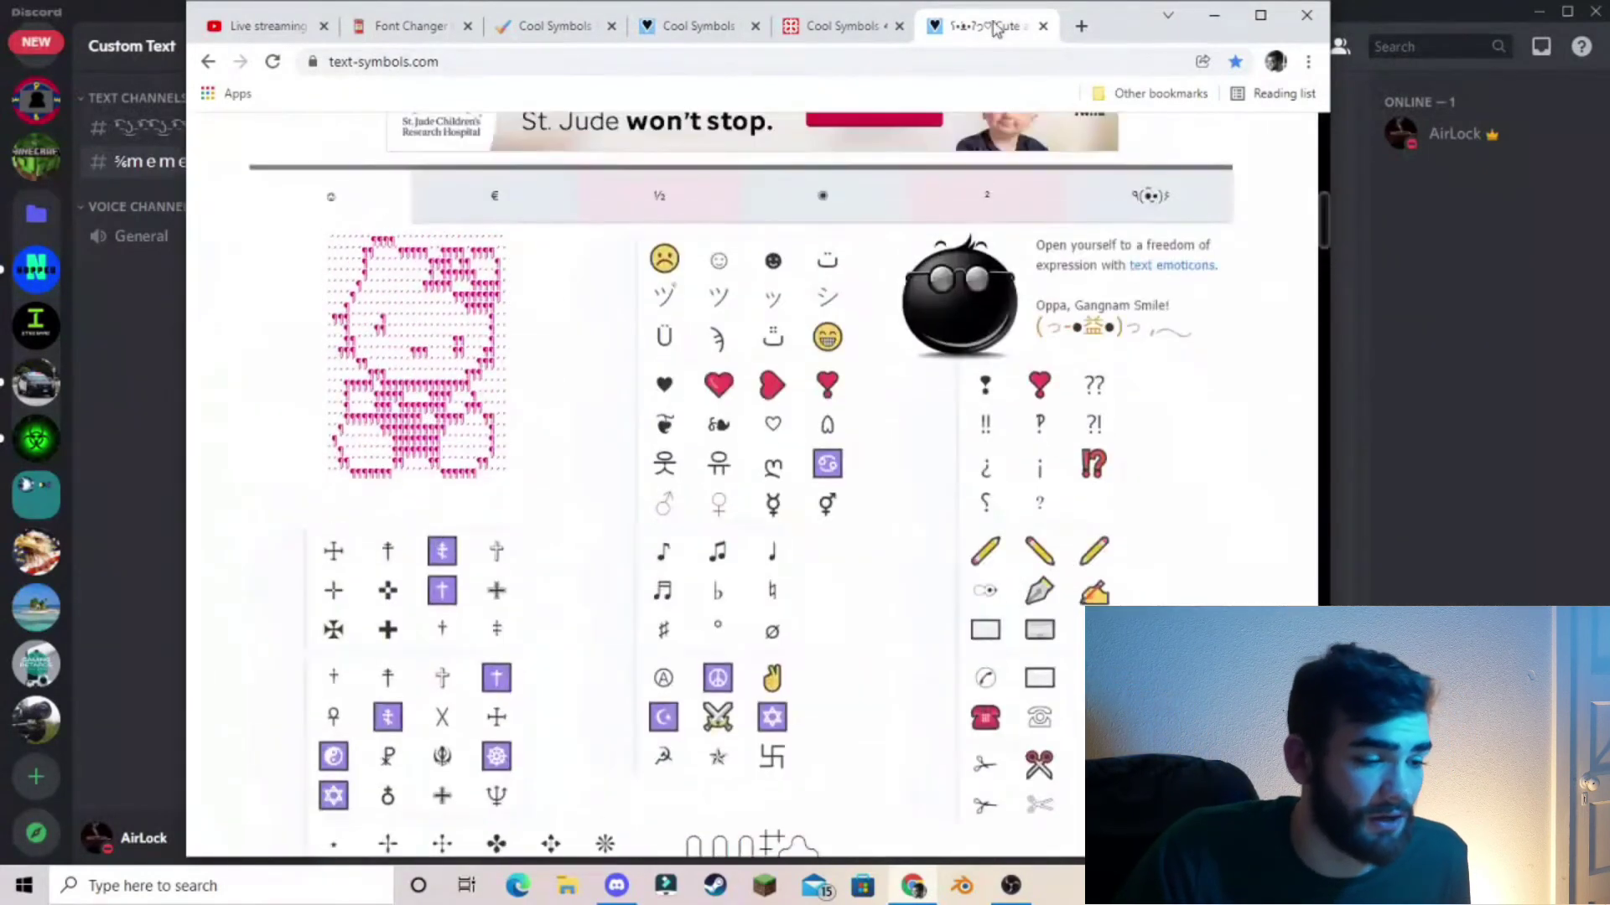
Step: Revisit the LingoJam Font Changer and coolsymbol.com pages to review their text styles and symbols
click(419, 25)
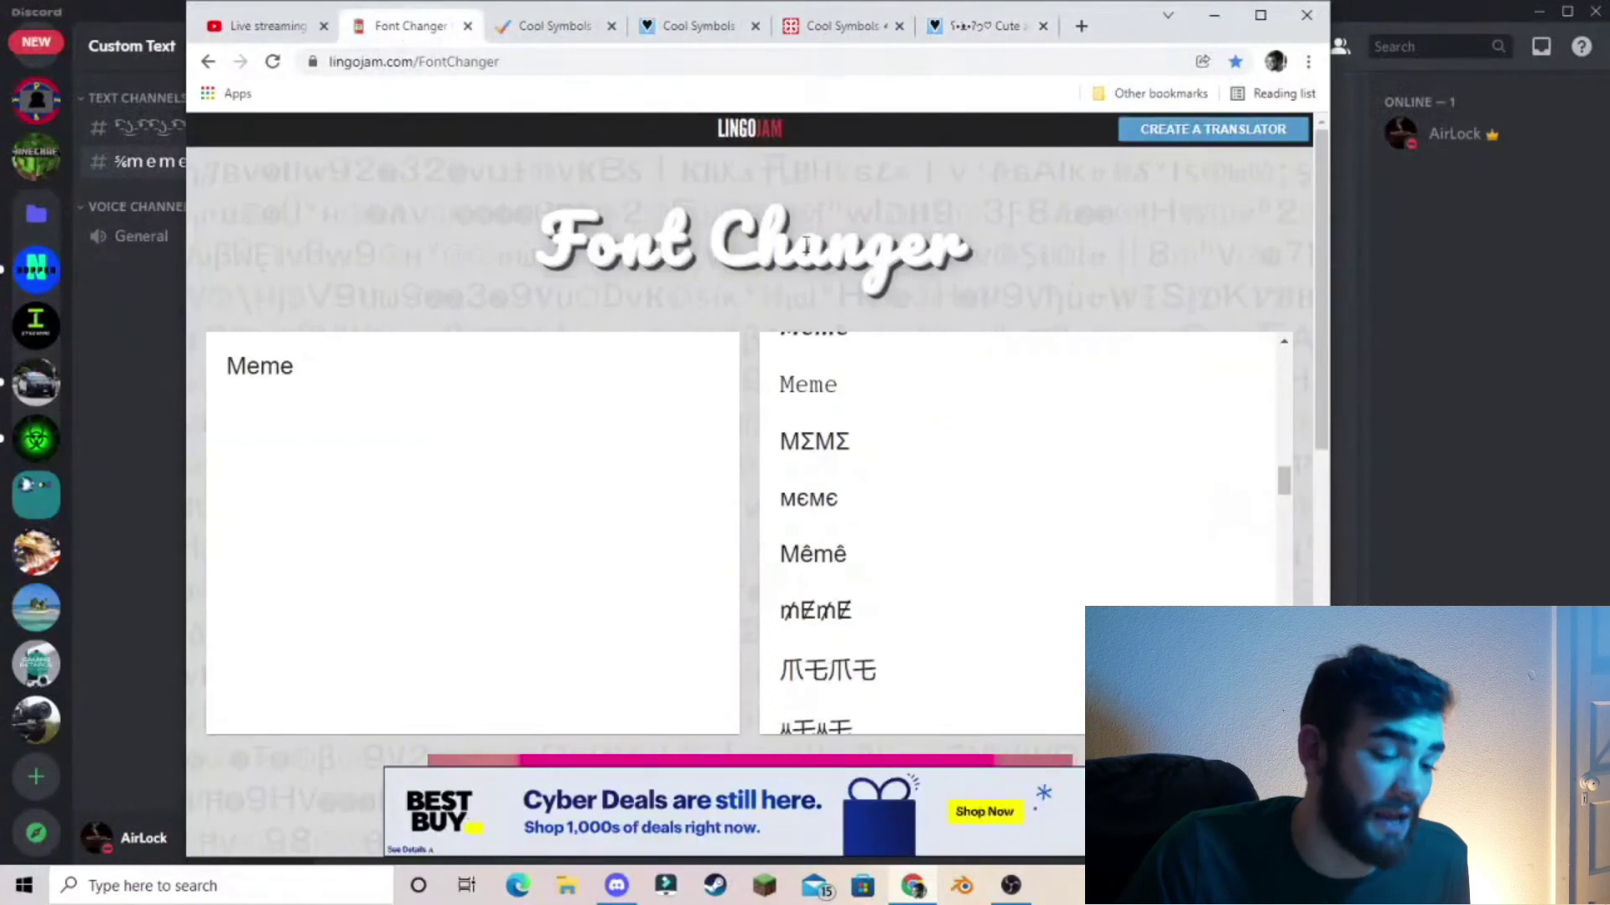
click(550, 25)
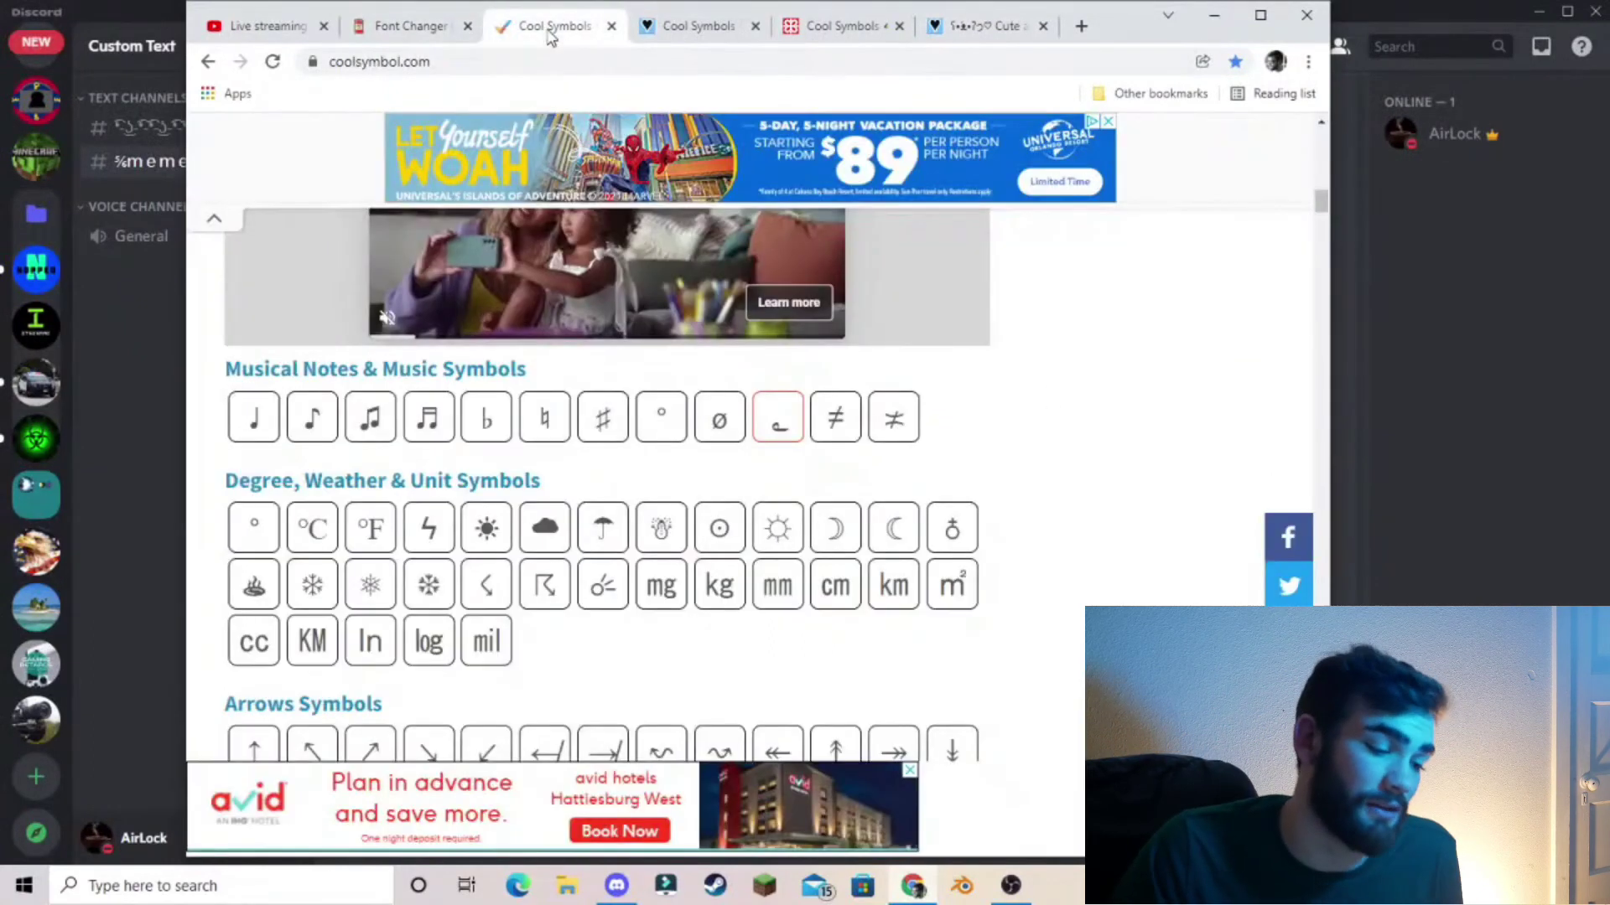
click(606, 423)
click(411, 25)
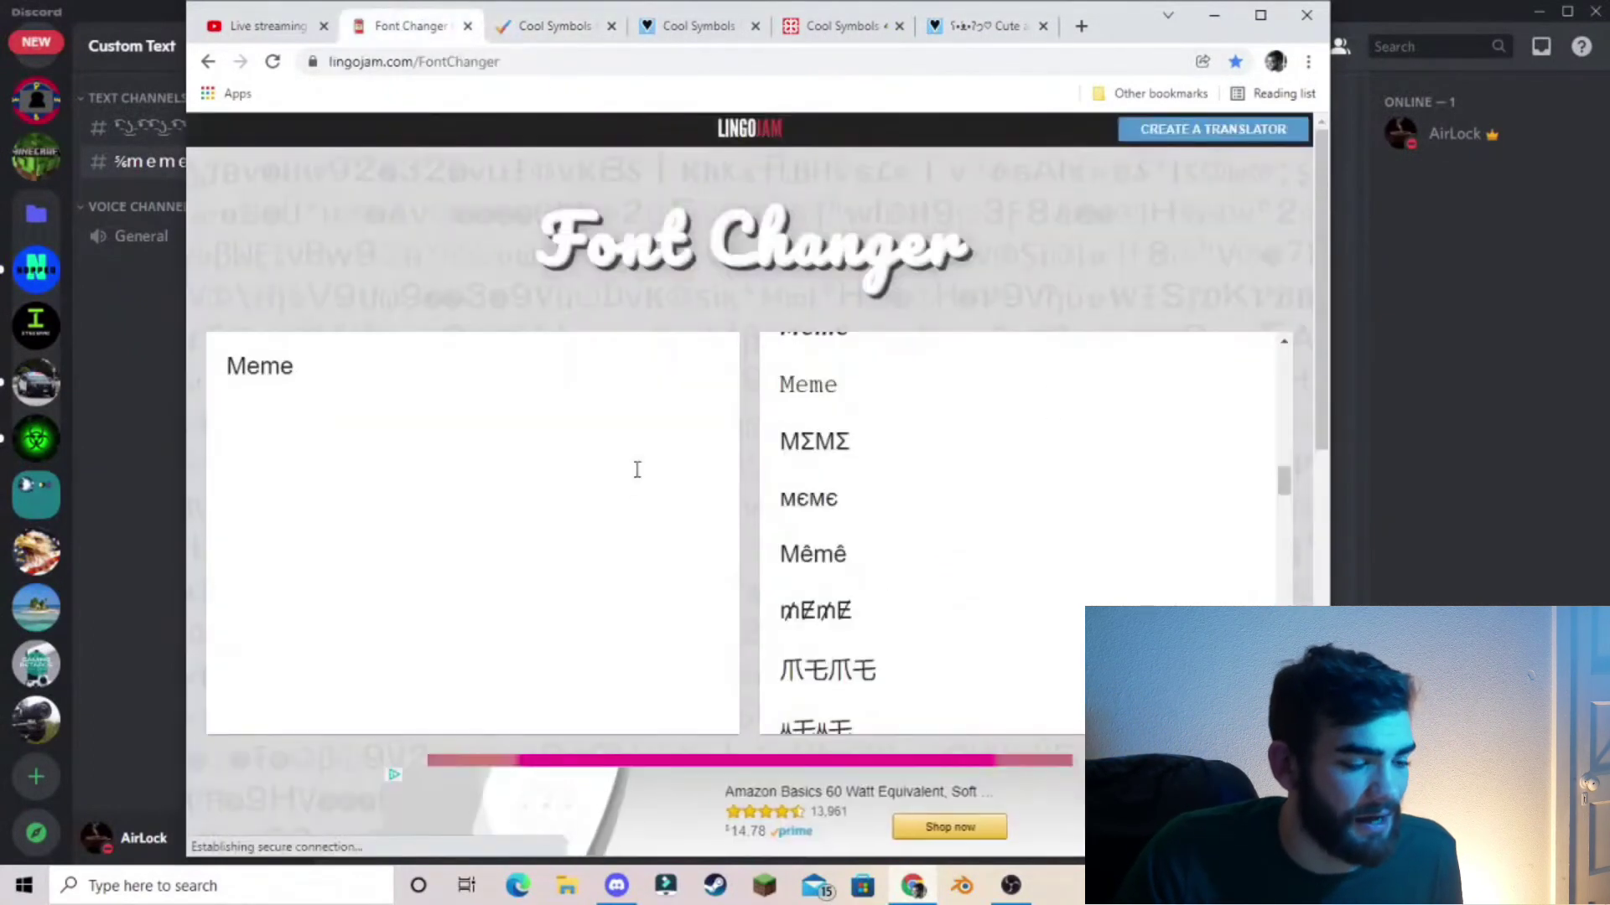
Step: Return to the fsymbols Cool Symbols page and copy the circled-letter Meme style
click(688, 27)
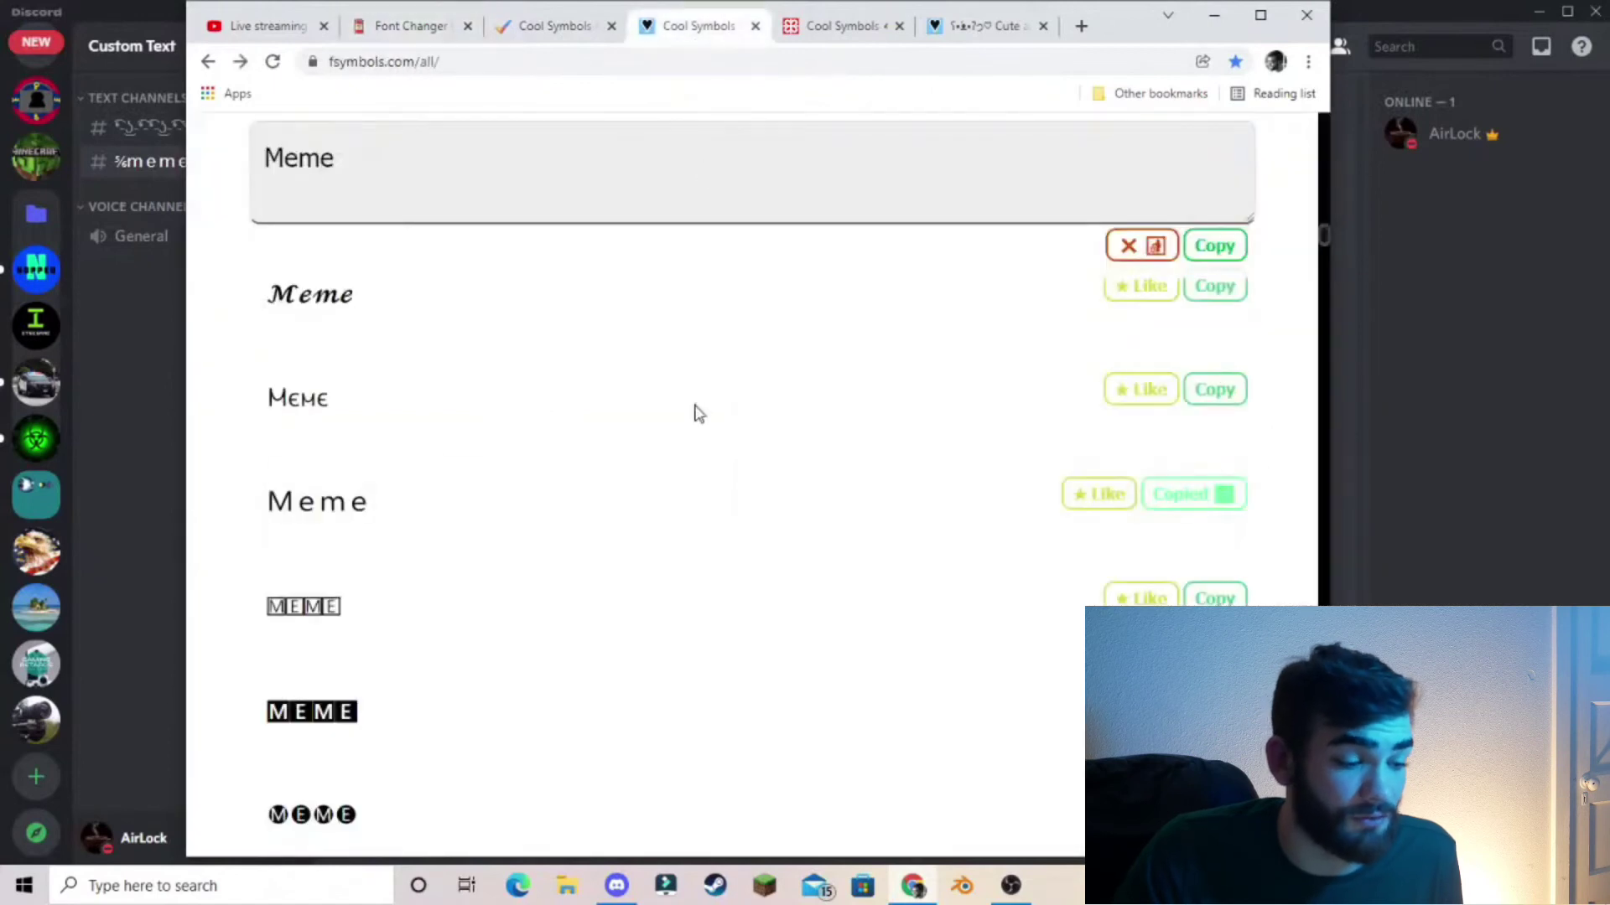
scroll(579, 495, up, 5)
scroll(579, 486, down, 5)
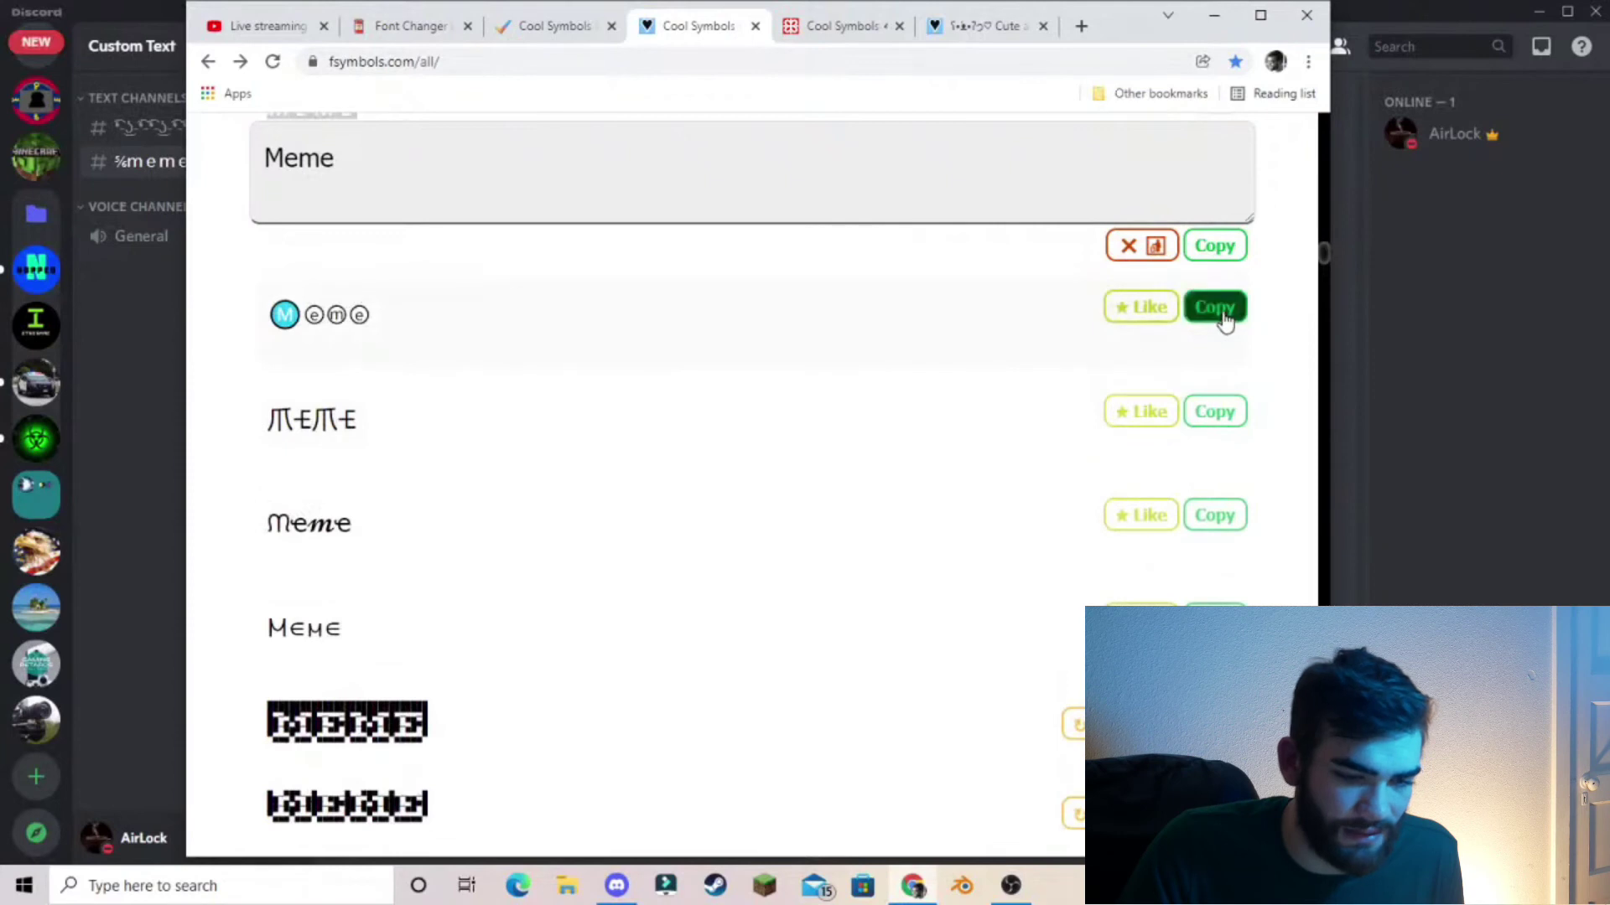
Step: Switch to Discord, replace the Custom Text server's name with the copied circled-letter Meme text, and save the server settings
click(180, 99)
click(168, 46)
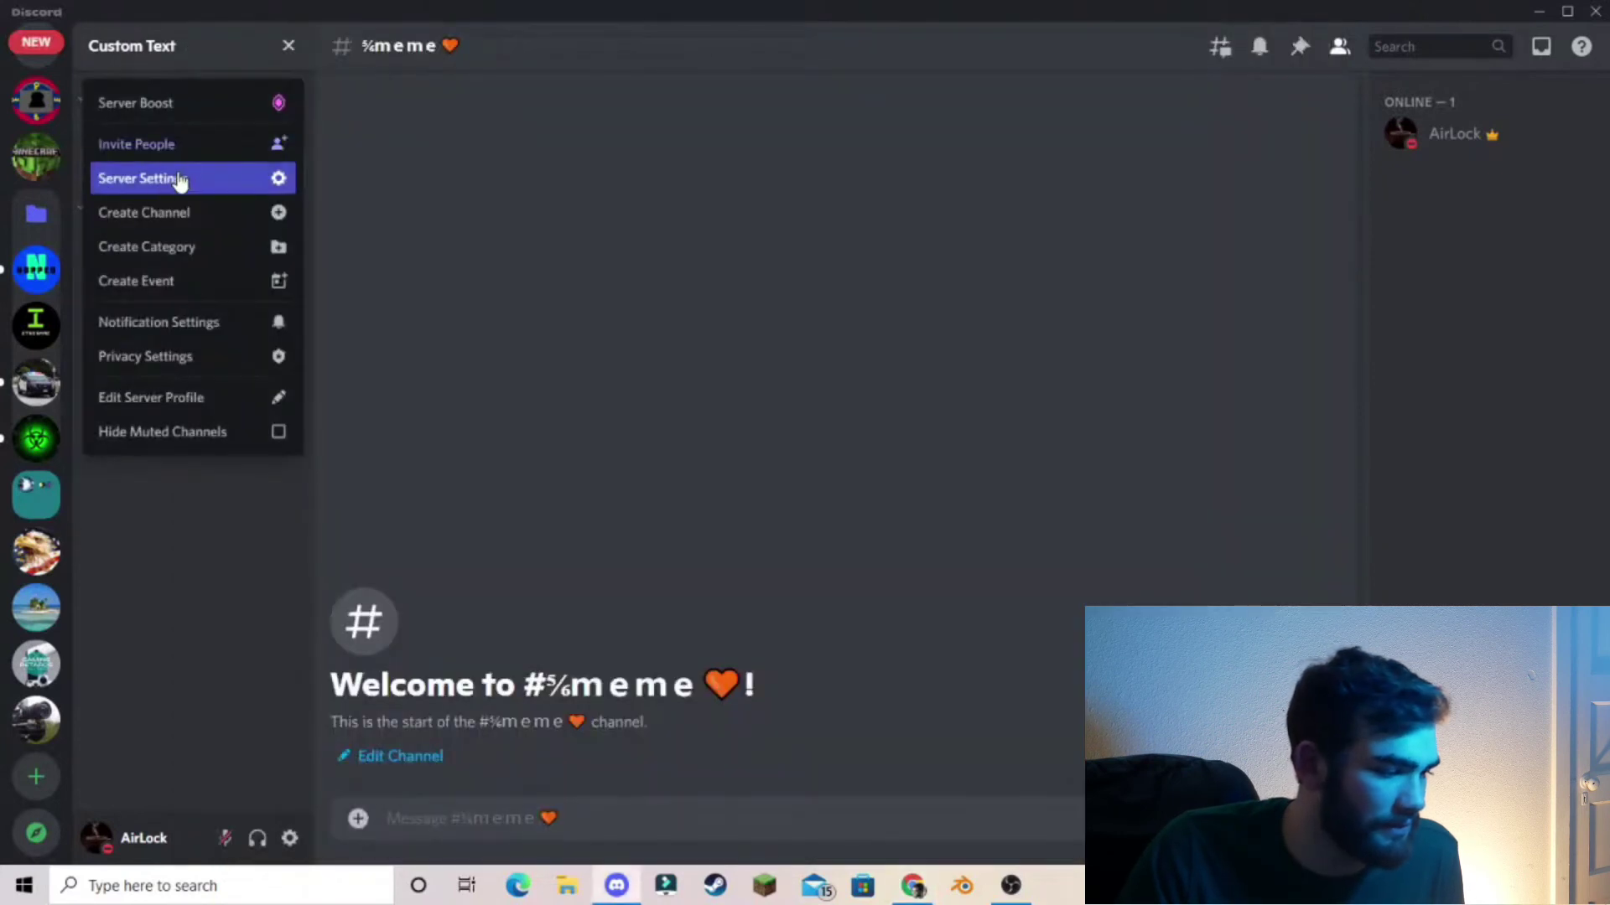
click(226, 175)
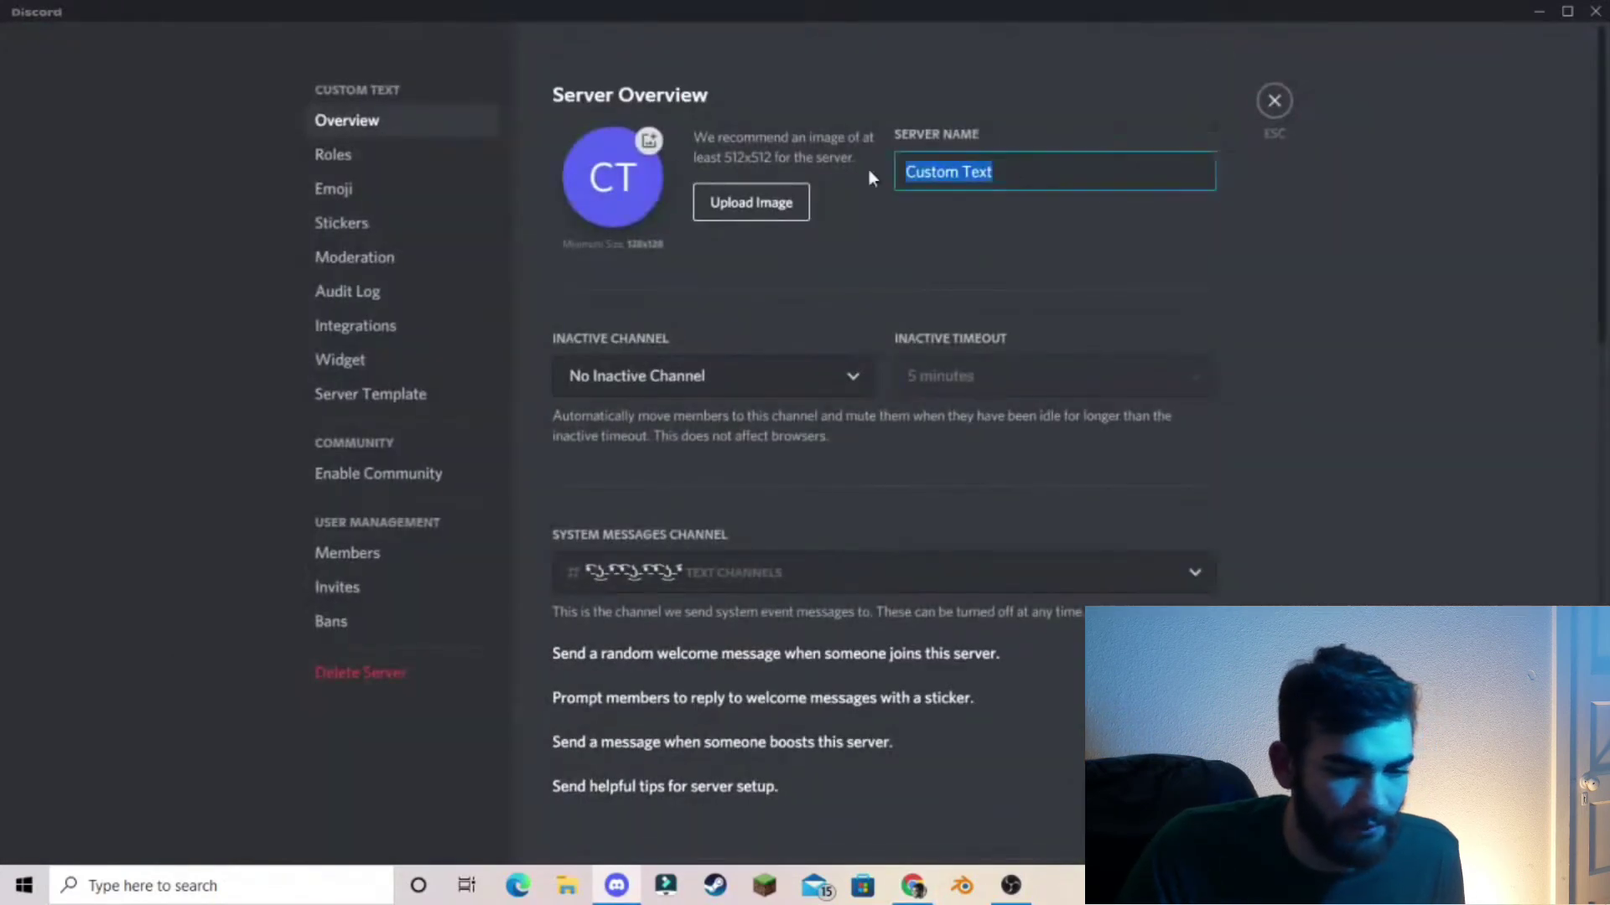
key(BackSpace)
right_click(956, 167)
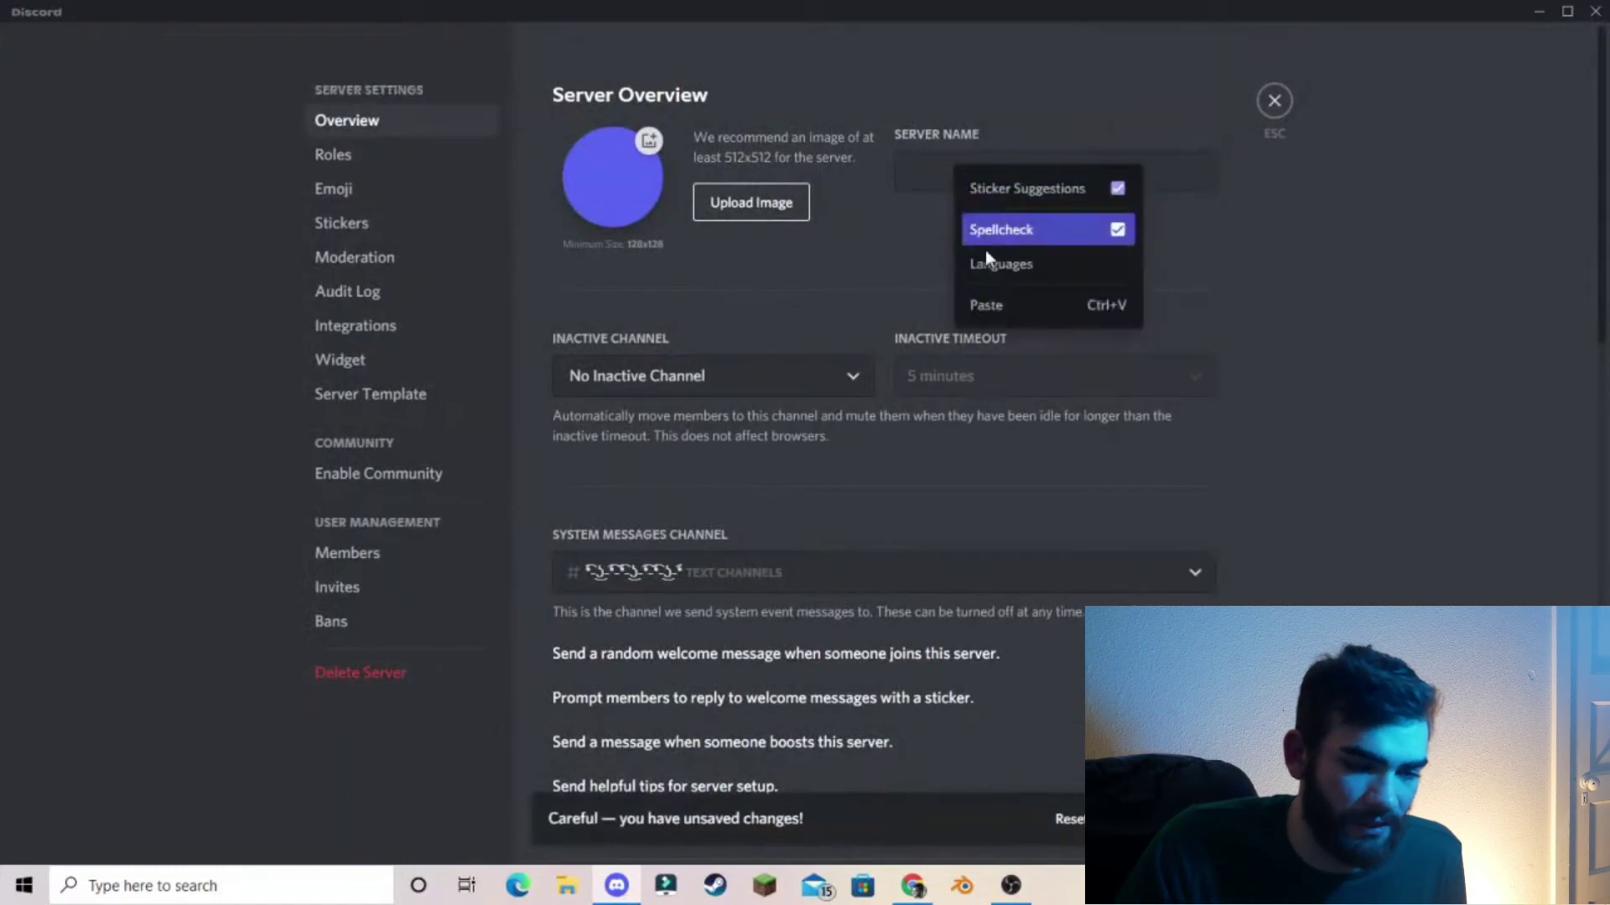
click(986, 304)
click(1170, 819)
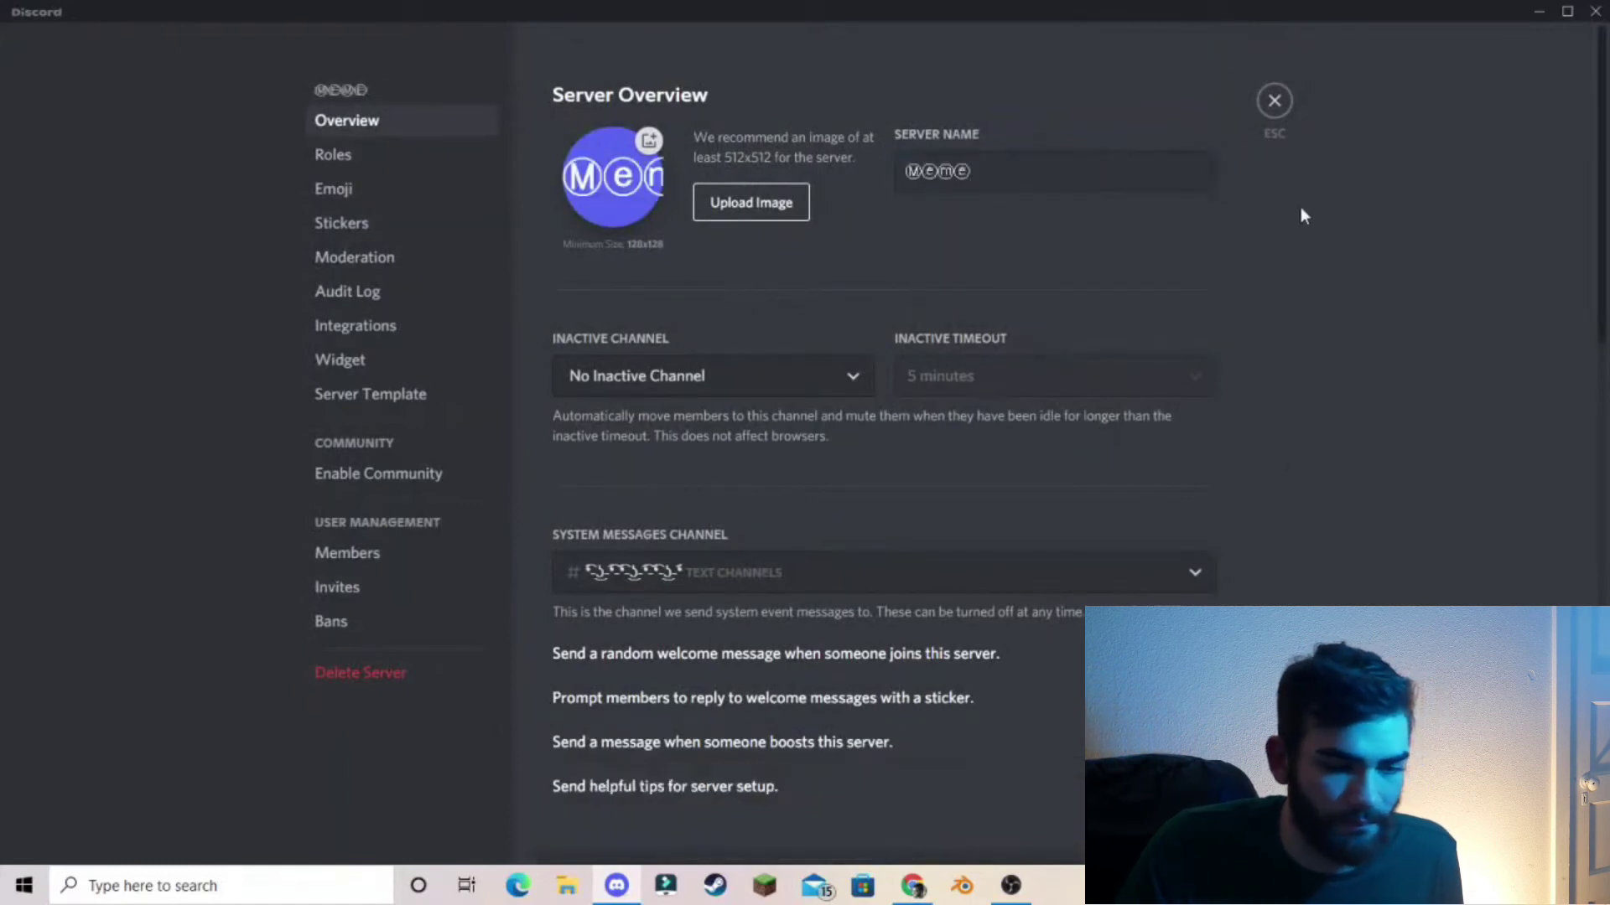
click(1275, 104)
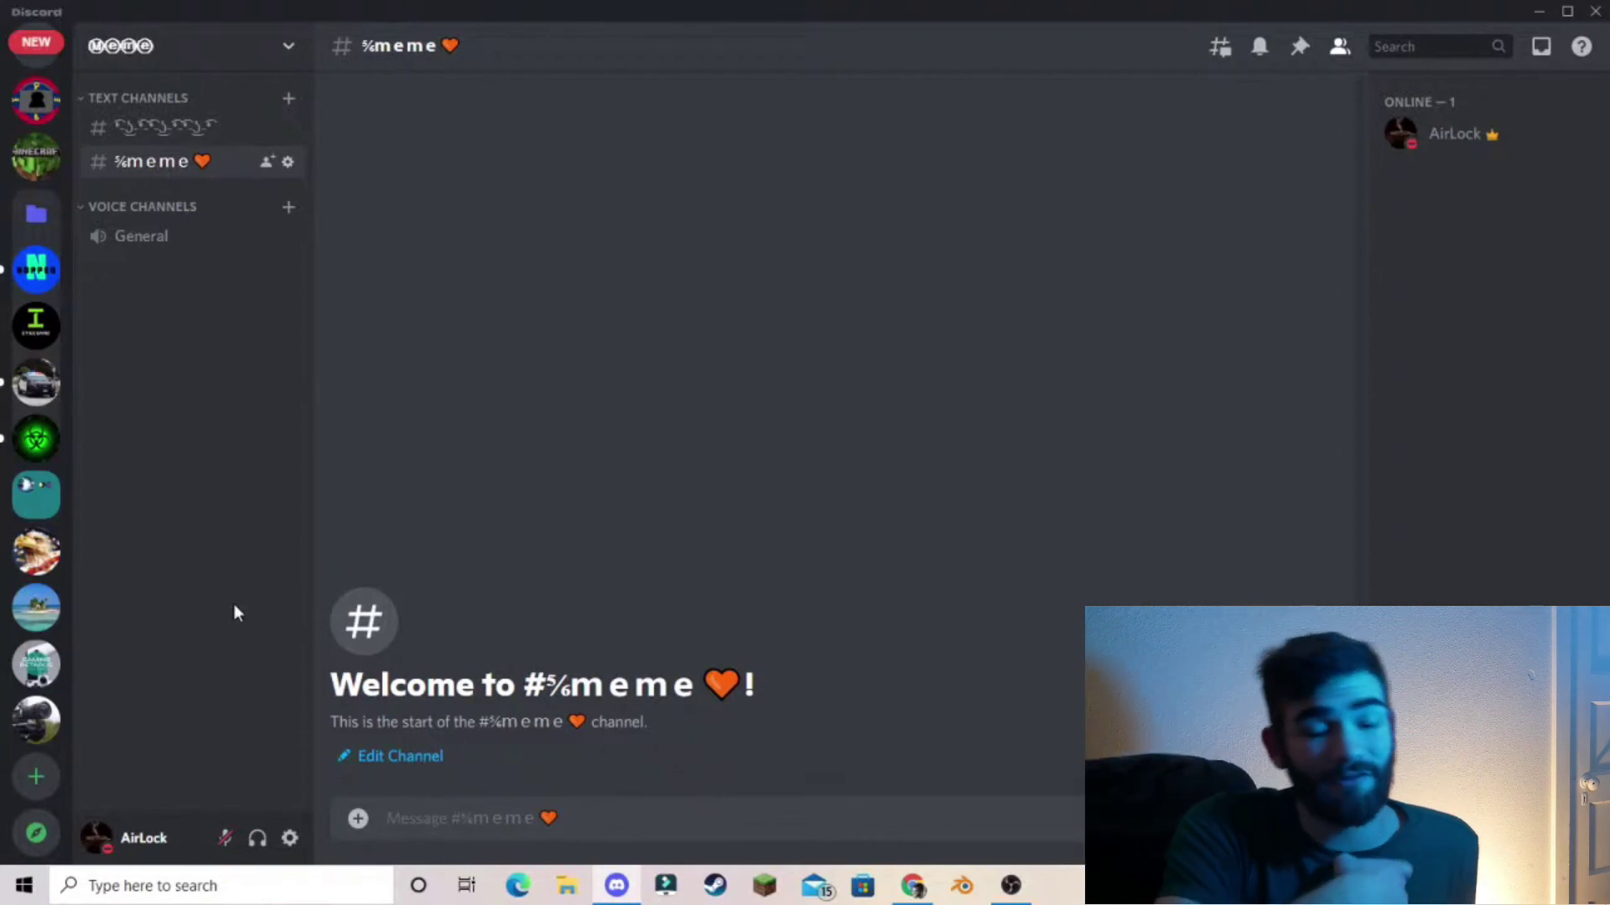
Step: Open The Lock server to view its custom-styled category and channel names
click(36, 607)
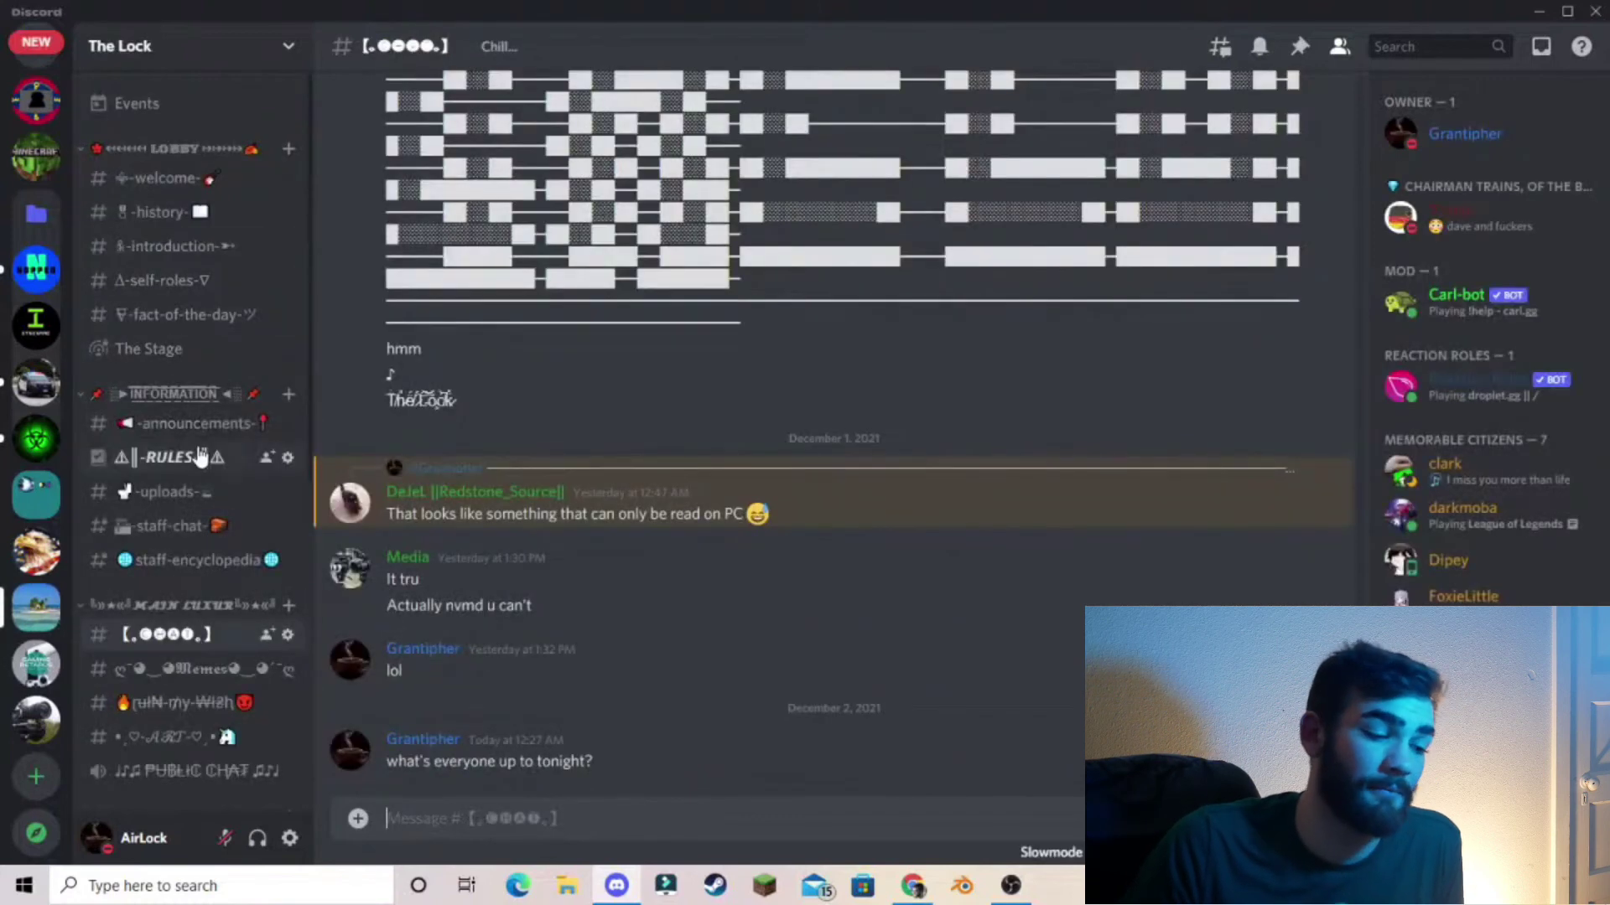